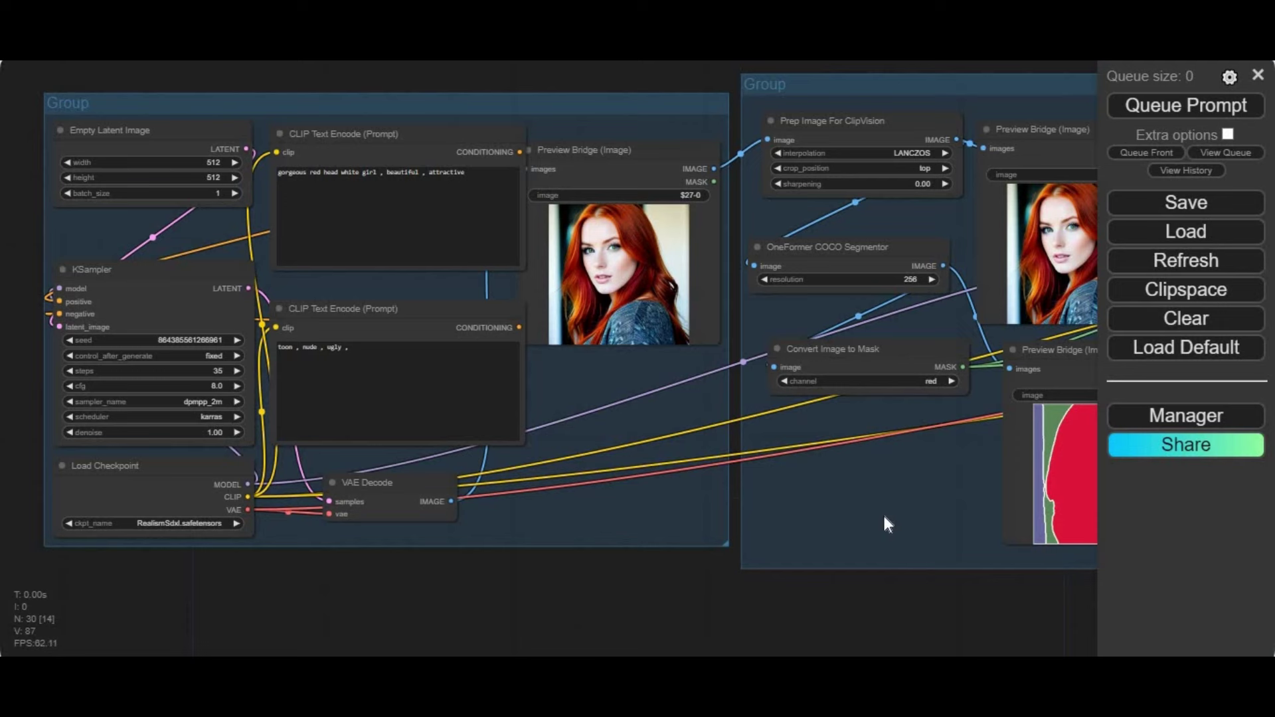
Pan and zoom the canvas across the IPAdapter FaceID, clothing prompt, latent and KSampler nodes
left_click_drag(730, 508, 240, 508)
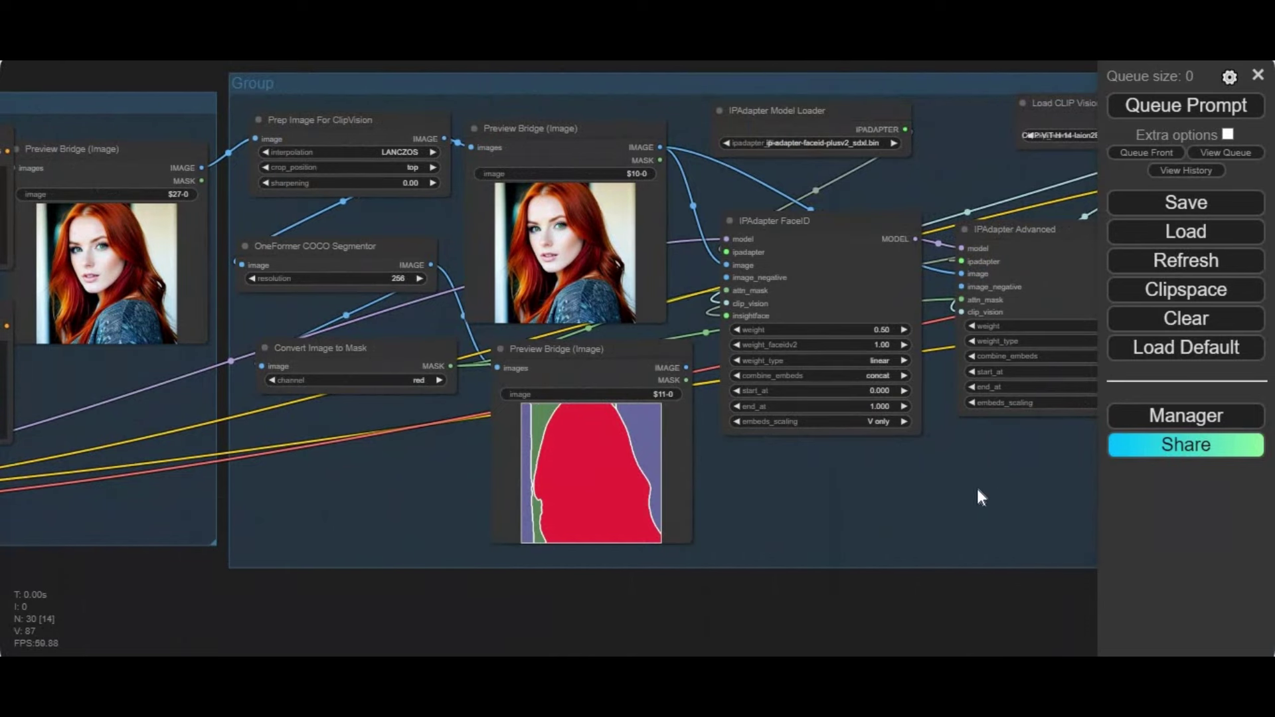
left_click_drag(976, 485, 333, 465)
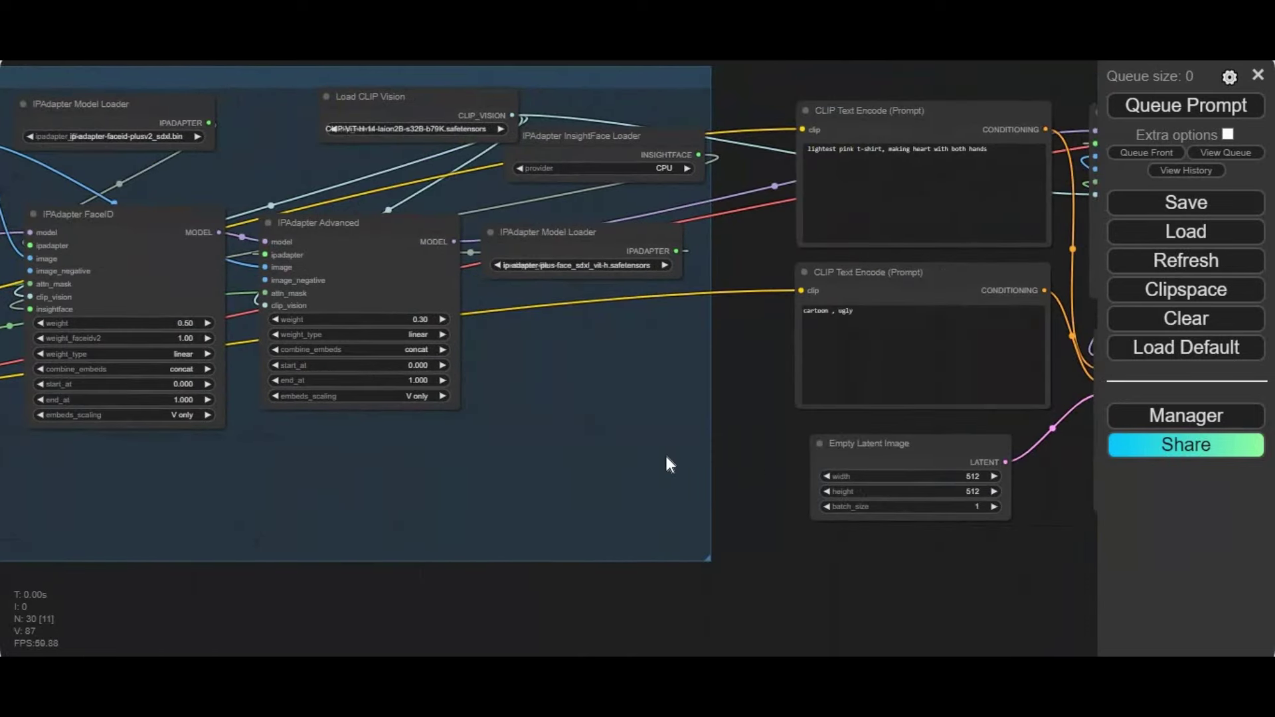
left_click_drag(665, 452, 479, 527)
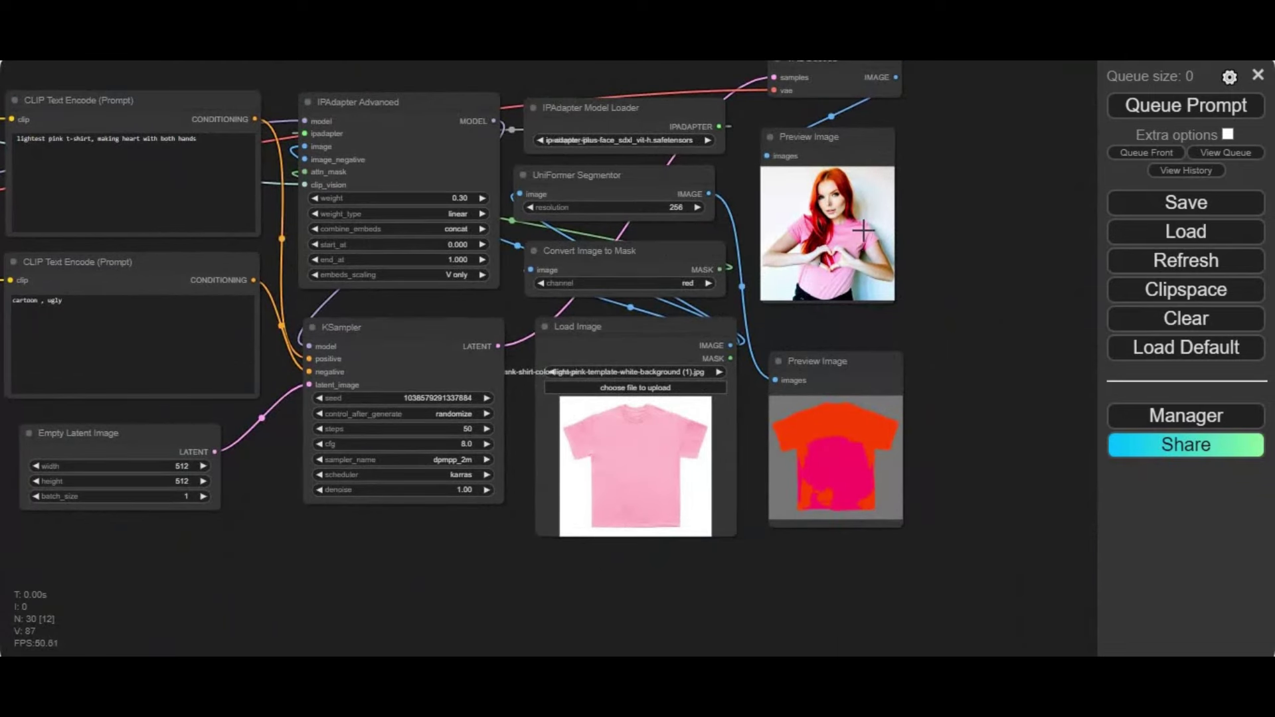
scroll(864, 231, "up", 4)
scroll(863, 232, "down", 2)
scroll(1002, 321, "down", 2)
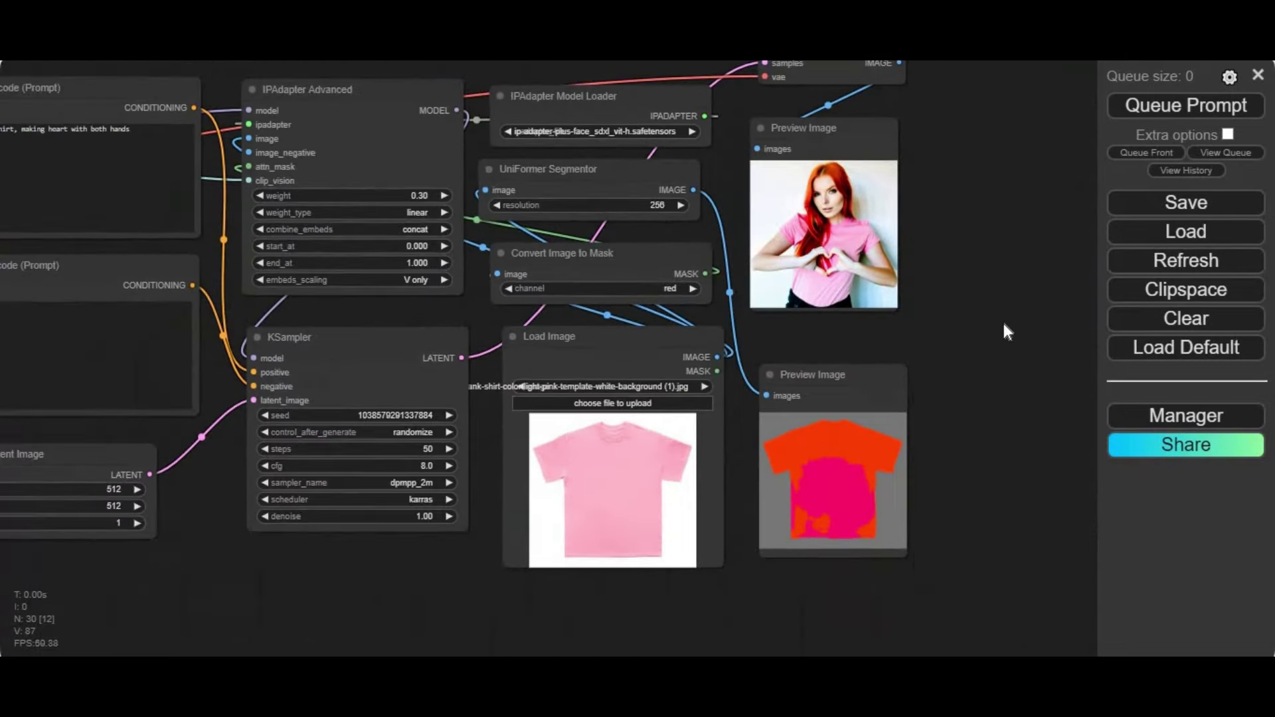
scroll(1038, 305, "down", 1)
scroll(1071, 324, "up", 1)
scroll(1056, 392, "down", 1)
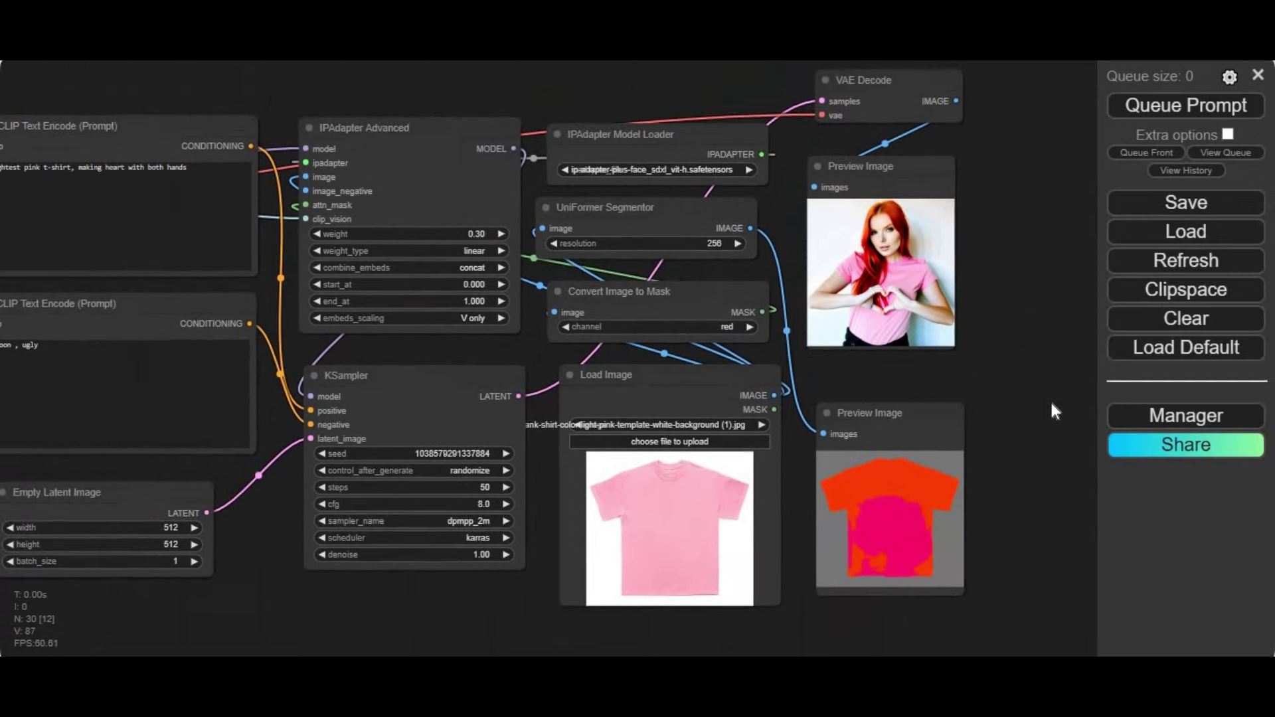
scroll(1082, 345, "up", 1)
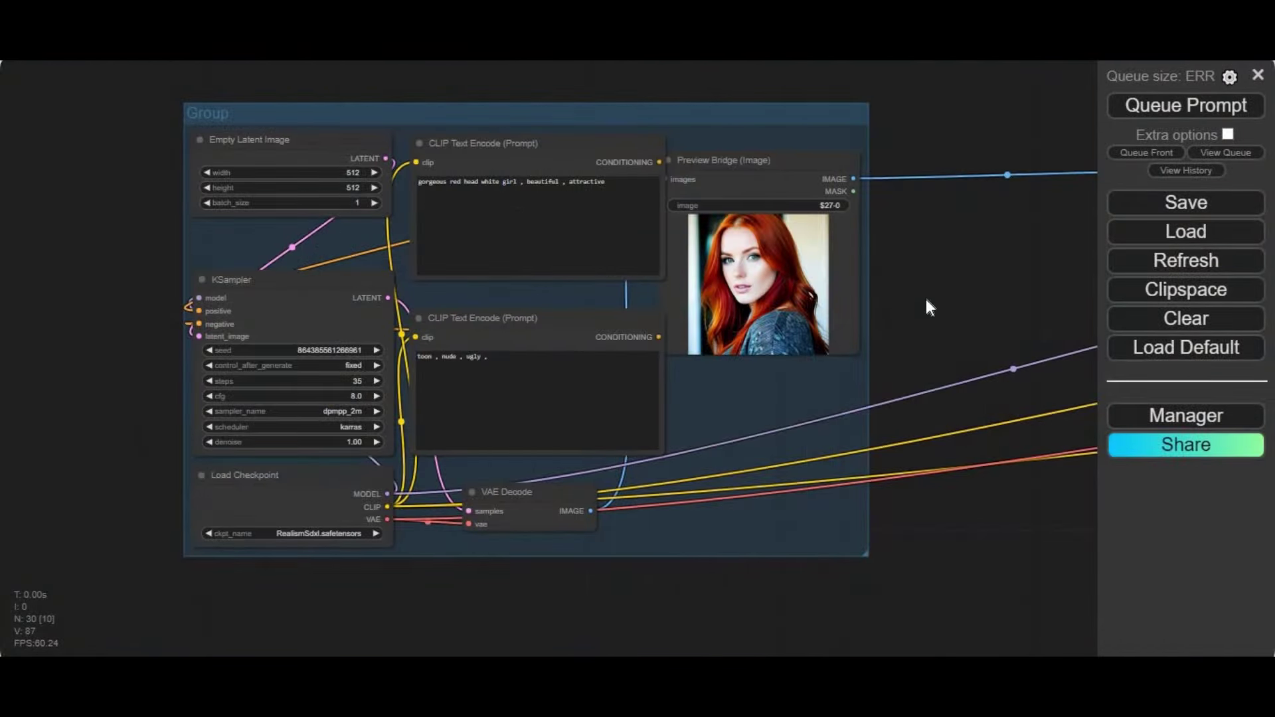
Zoom out and shift the canvas up to reveal the group's lower nodes
scroll(928, 299, "up", 1)
scroll(1076, 279, "up", 2)
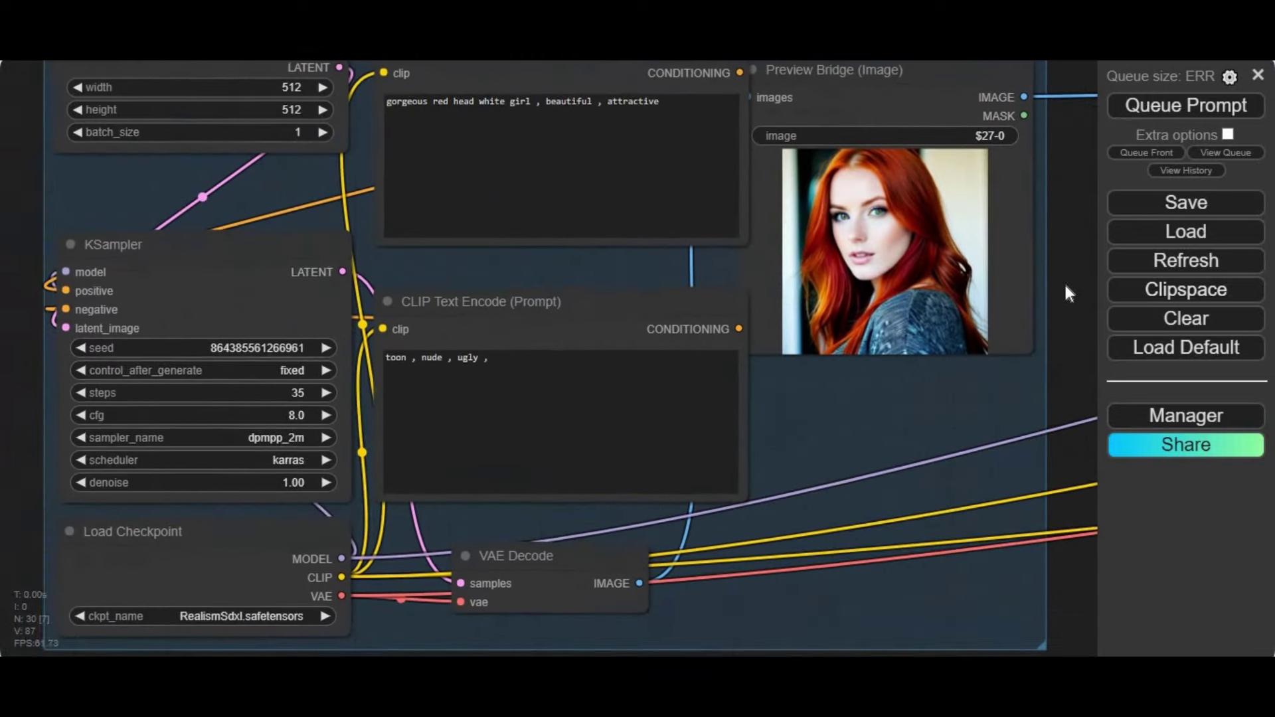
scroll(1063, 292, "down", 2)
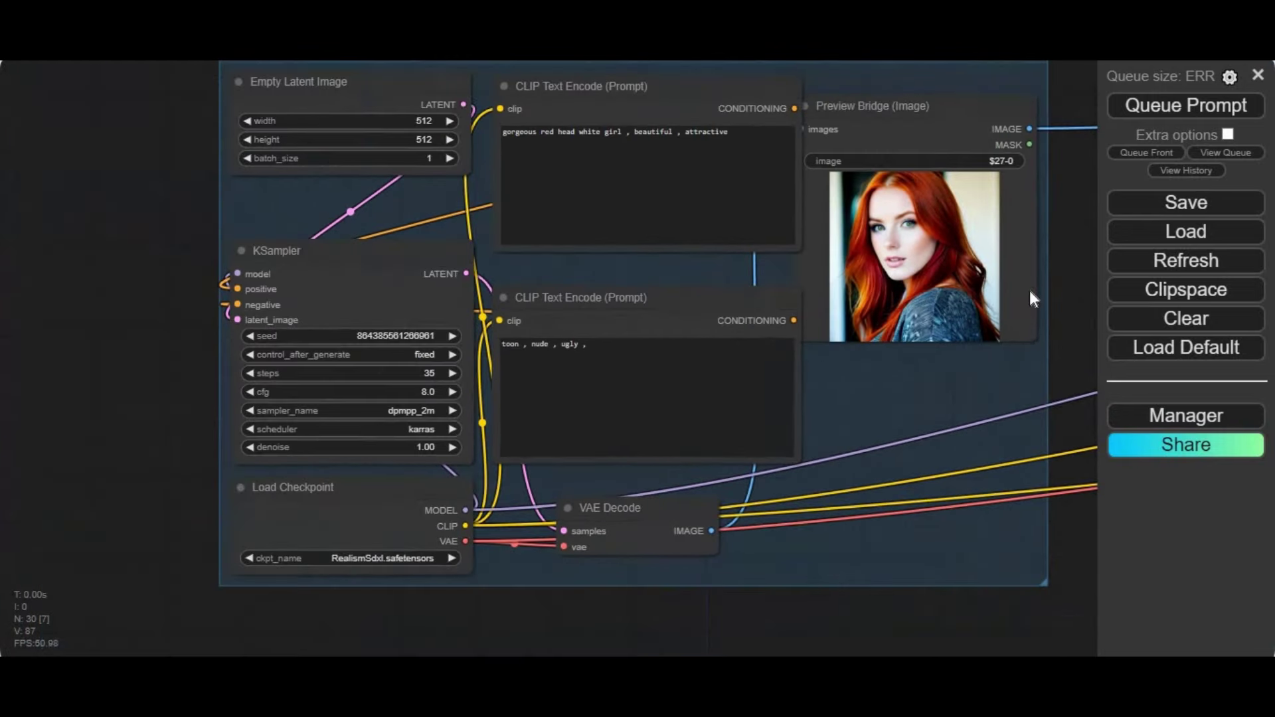
scroll(88, 358, "up", 3)
scroll(330, 315, "up", 1)
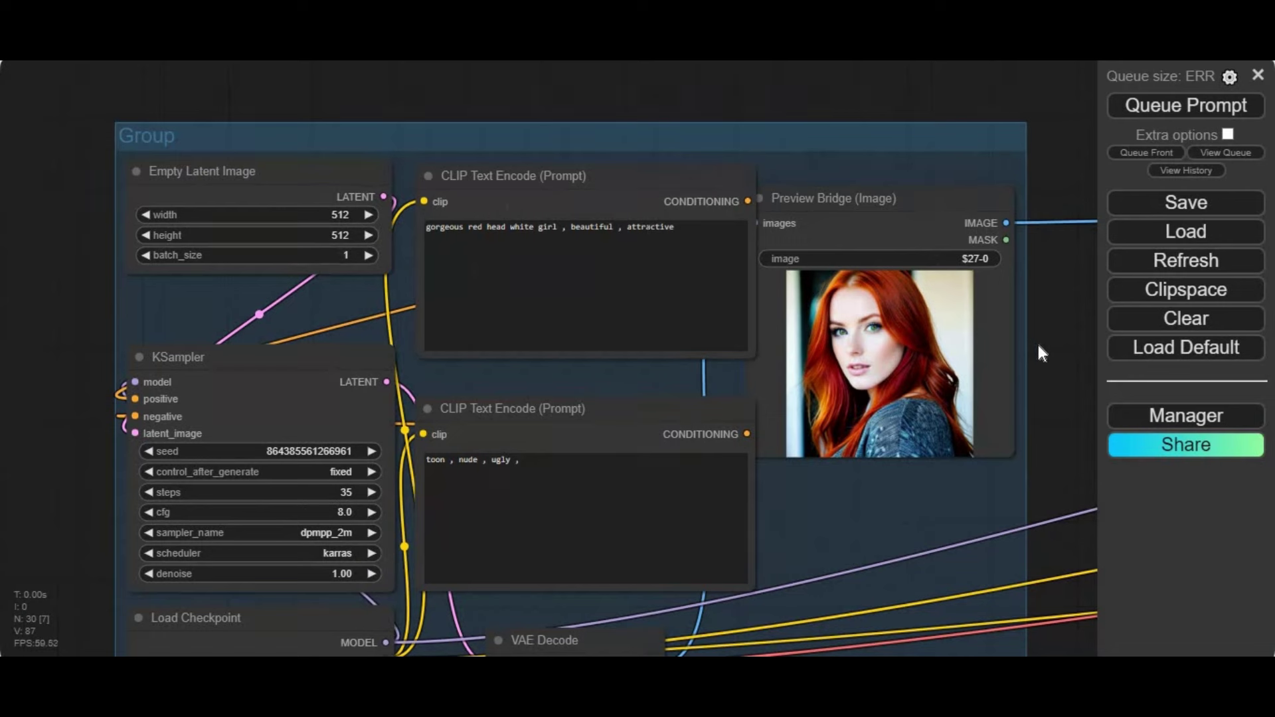
left_click_drag(1038, 344, 1020, 277)
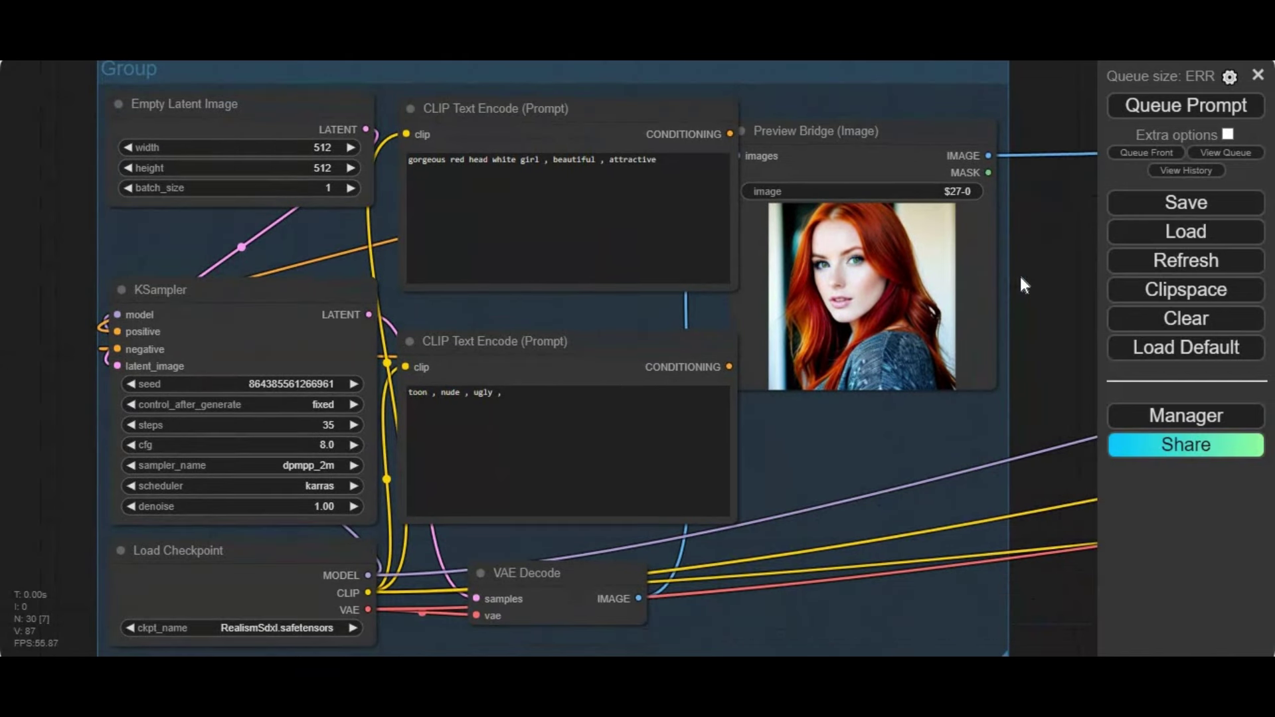
left_click_drag(1021, 277, 1019, 278)
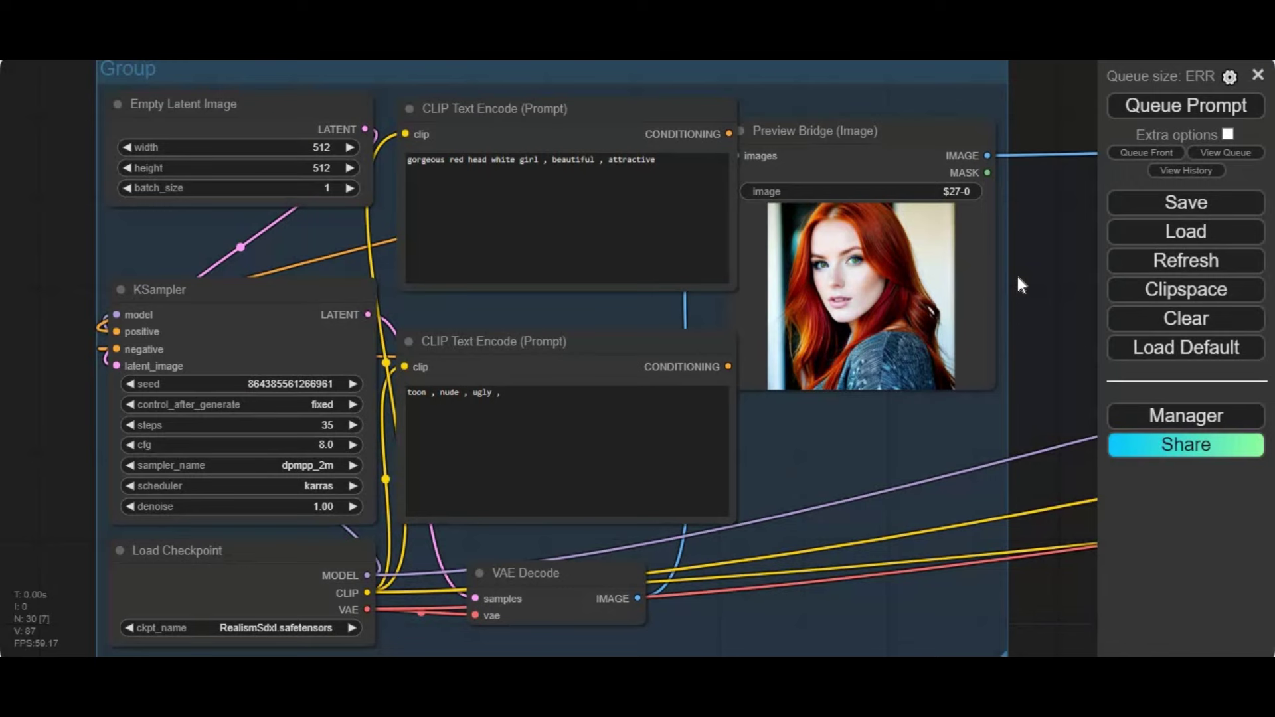
left_click_drag(1020, 277, 1017, 277)
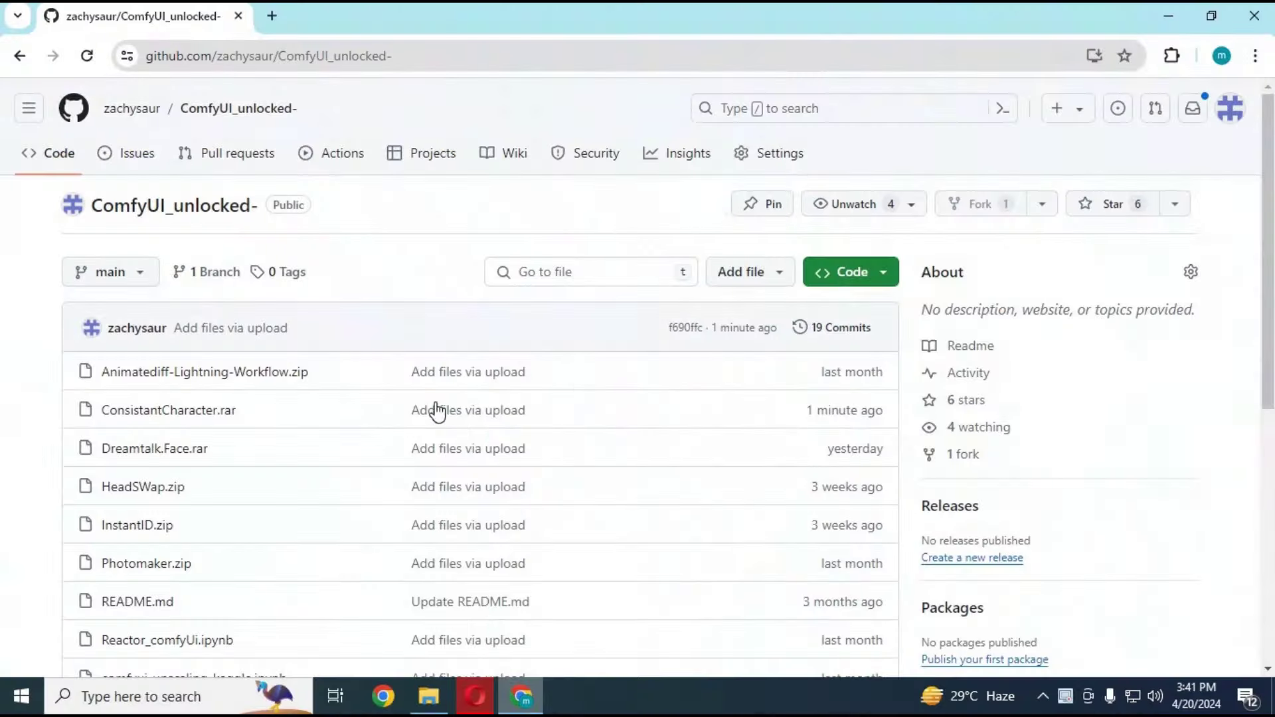
Open the ConsistantCharacter.rar file page in the ComfyUI_unlocked- repository
left_click(418, 57)
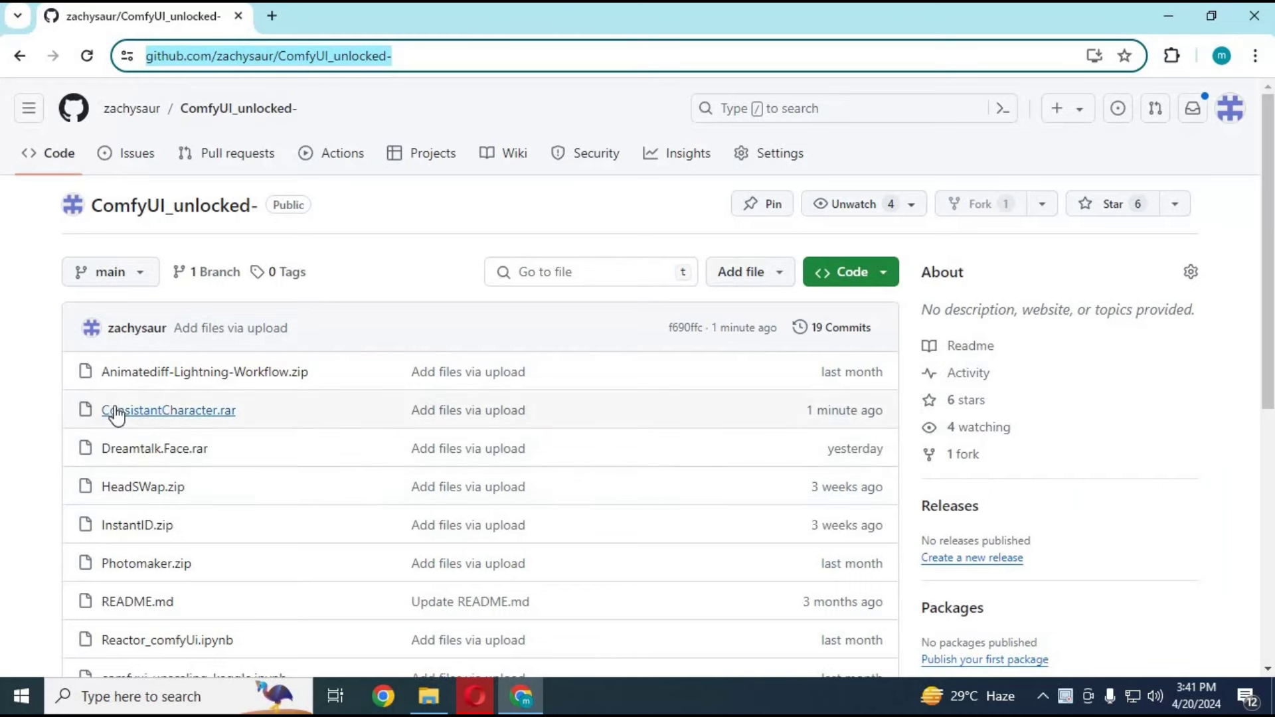
left_click(184, 410)
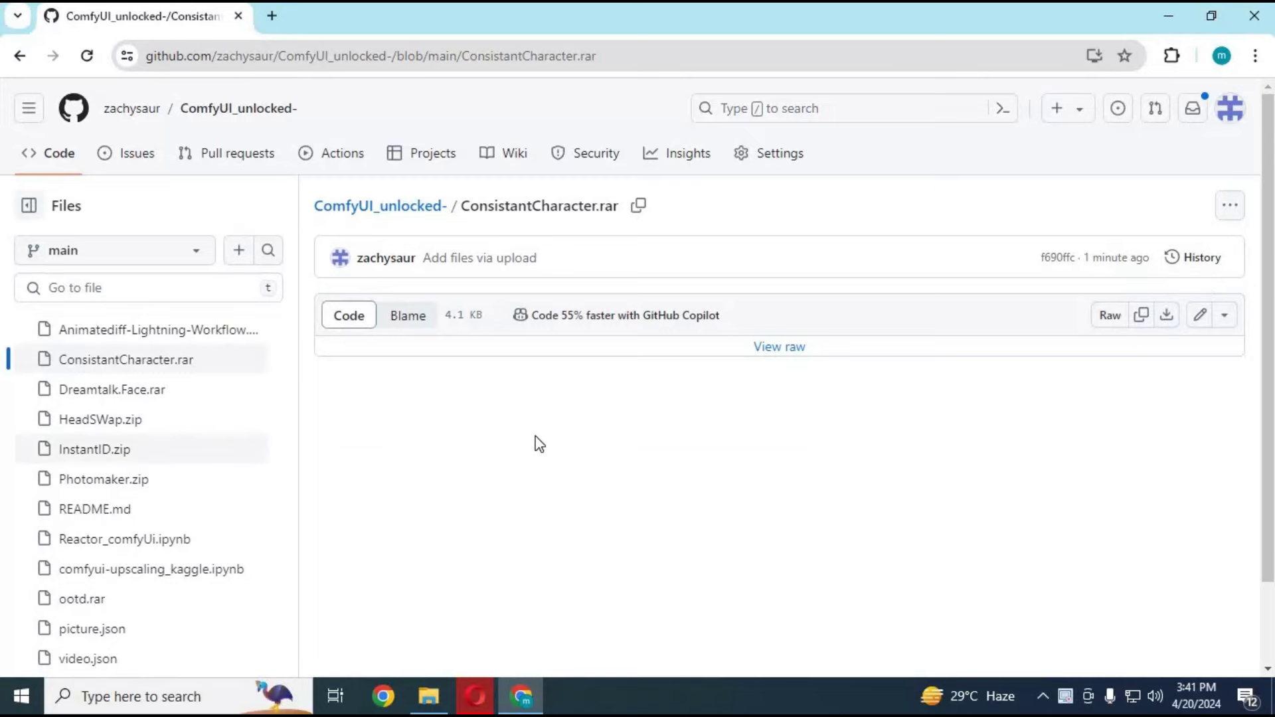
Extract ConsistantCharacter.rar in place in Downloads\in using the archive password, yielding the .ipynb and .json files
left_click(429, 696)
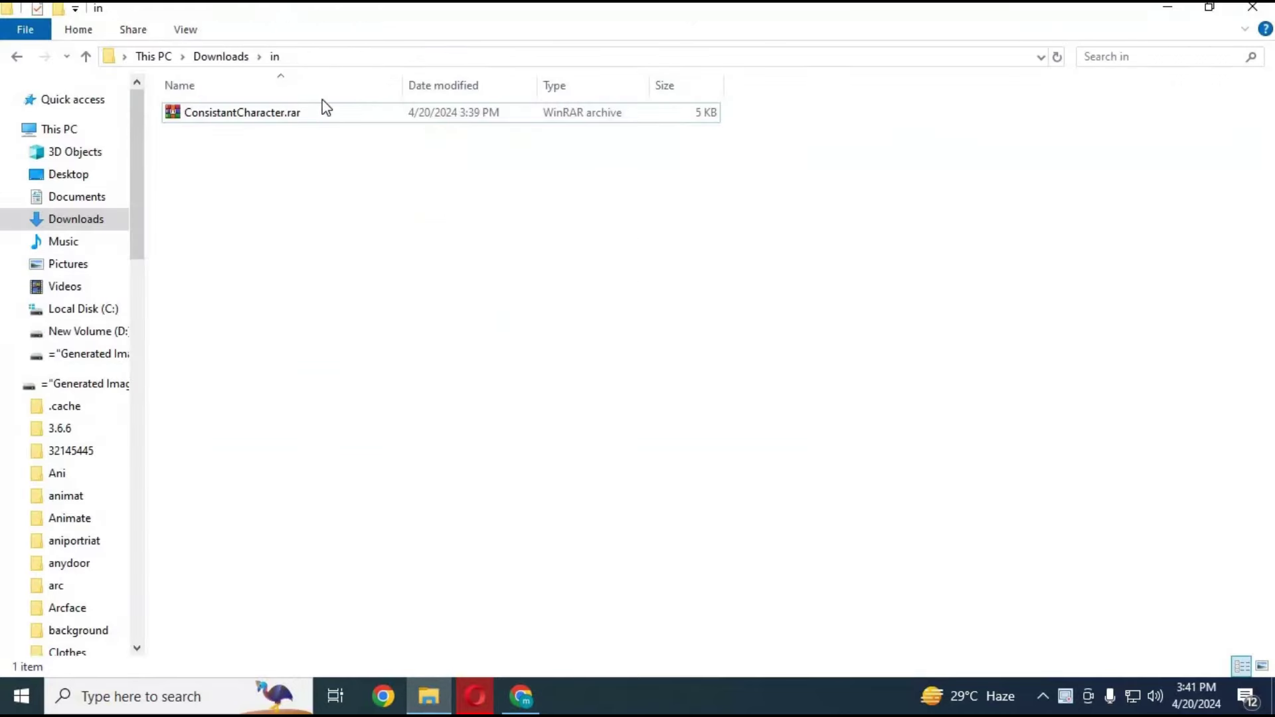
left_click(199, 121)
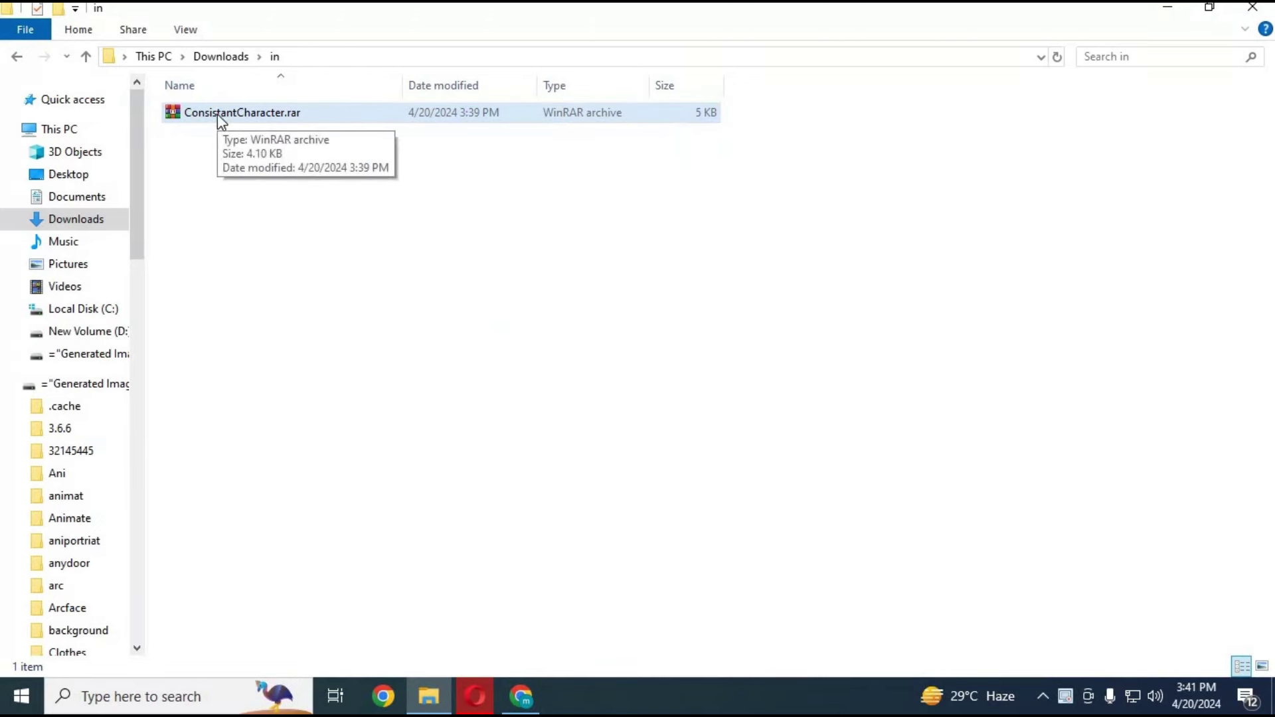
right_click(219, 120)
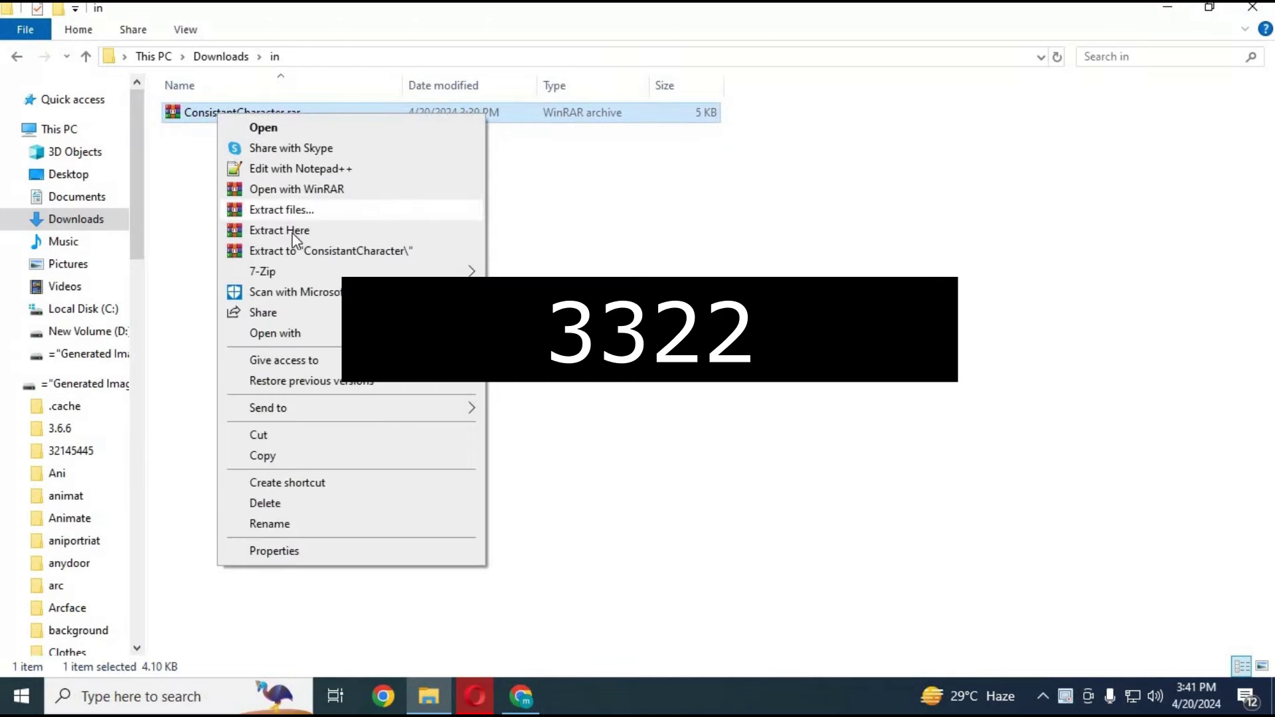
left_click(296, 231)
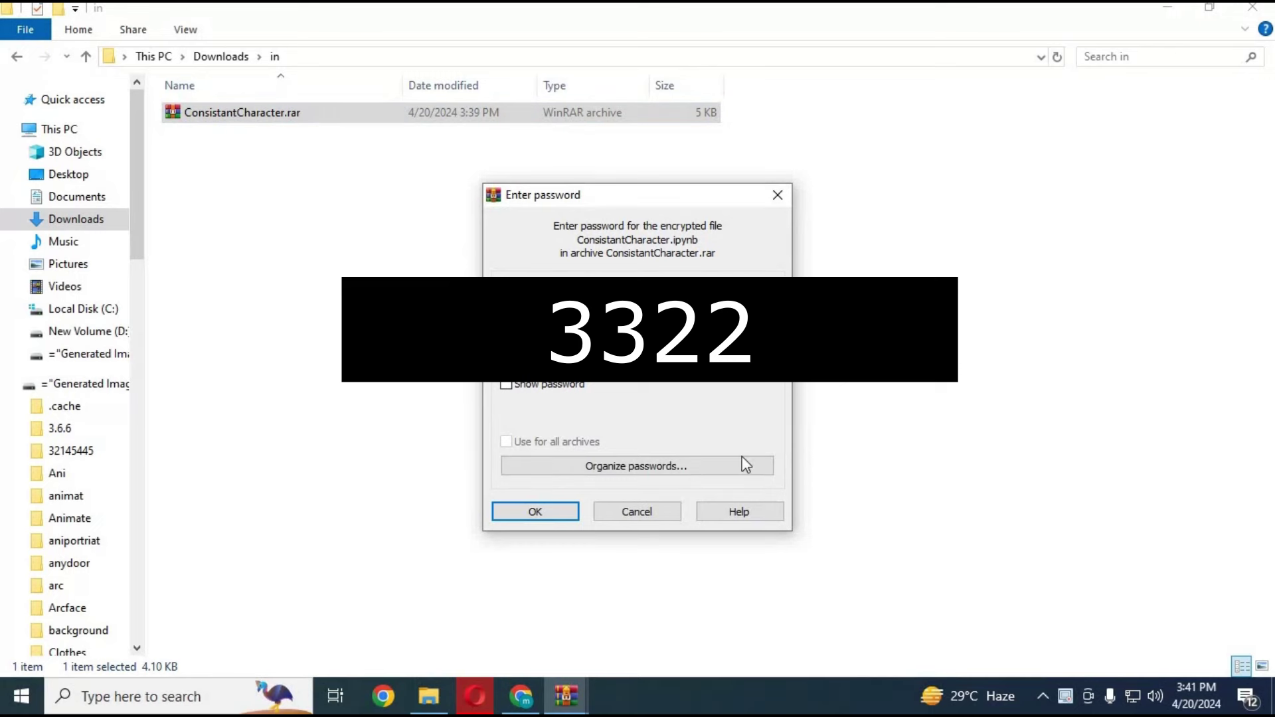
left_click(550, 513)
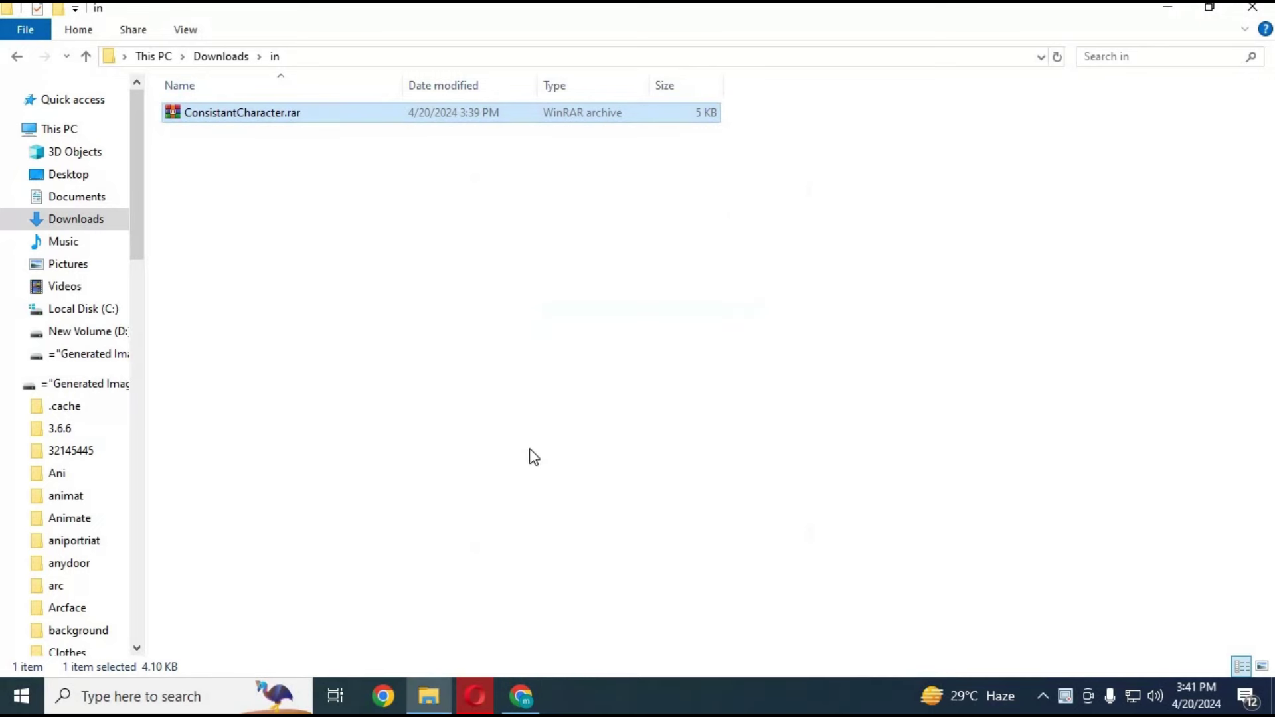
left_click(285, 243)
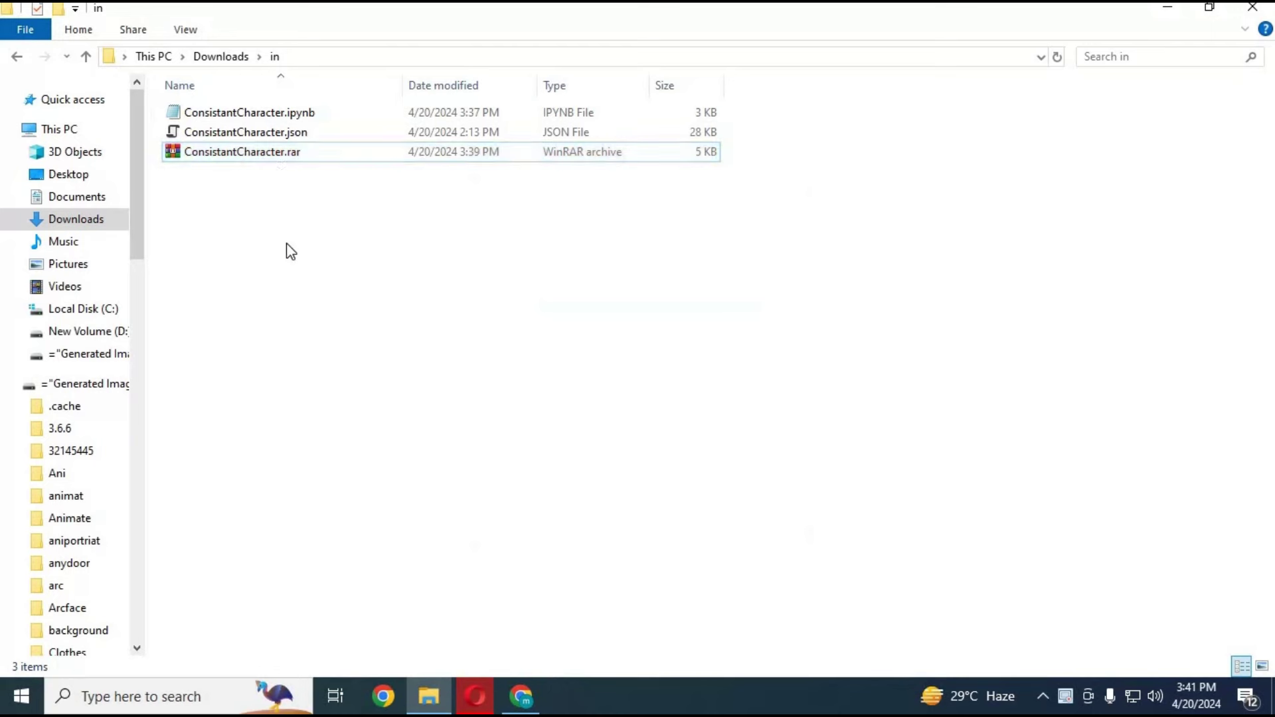
left_click(265, 137)
left_click(221, 113)
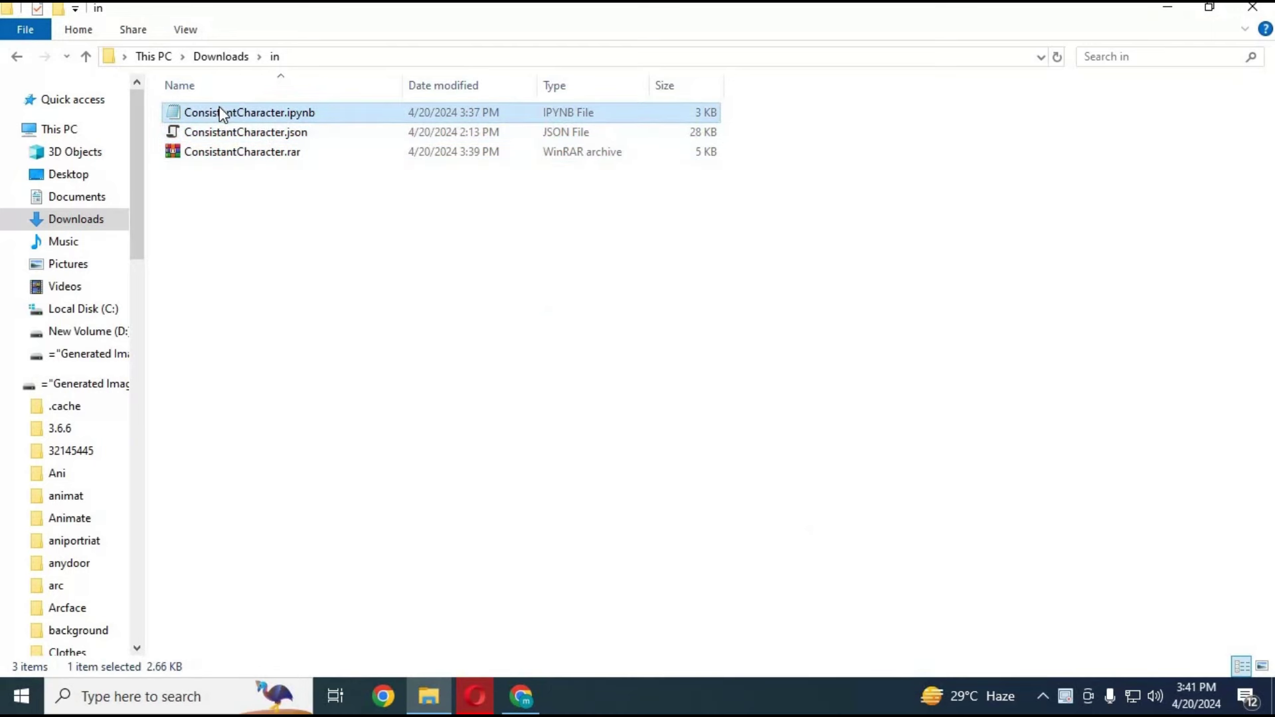
Switch to Kaggle in Opera and create a new blank notebook, notebooke5992817da
left_click(480, 698)
left_click(330, 56)
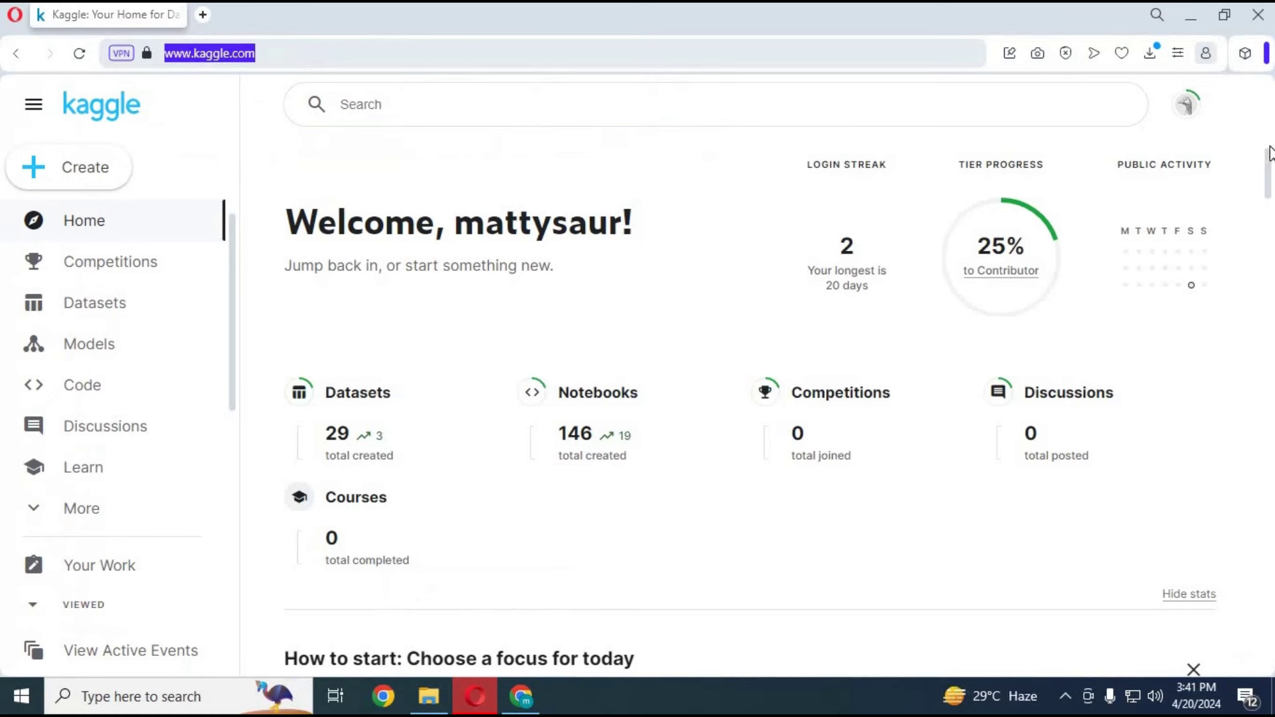
left_click(1185, 115)
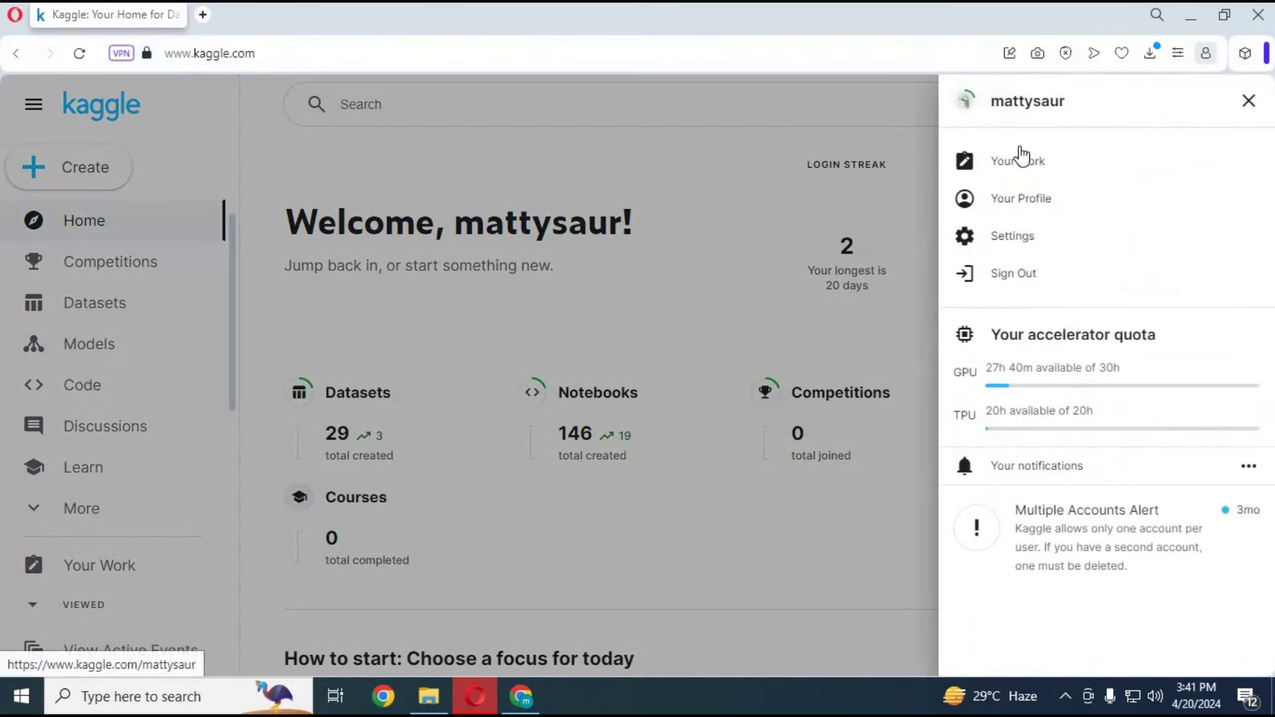
left_click(727, 180)
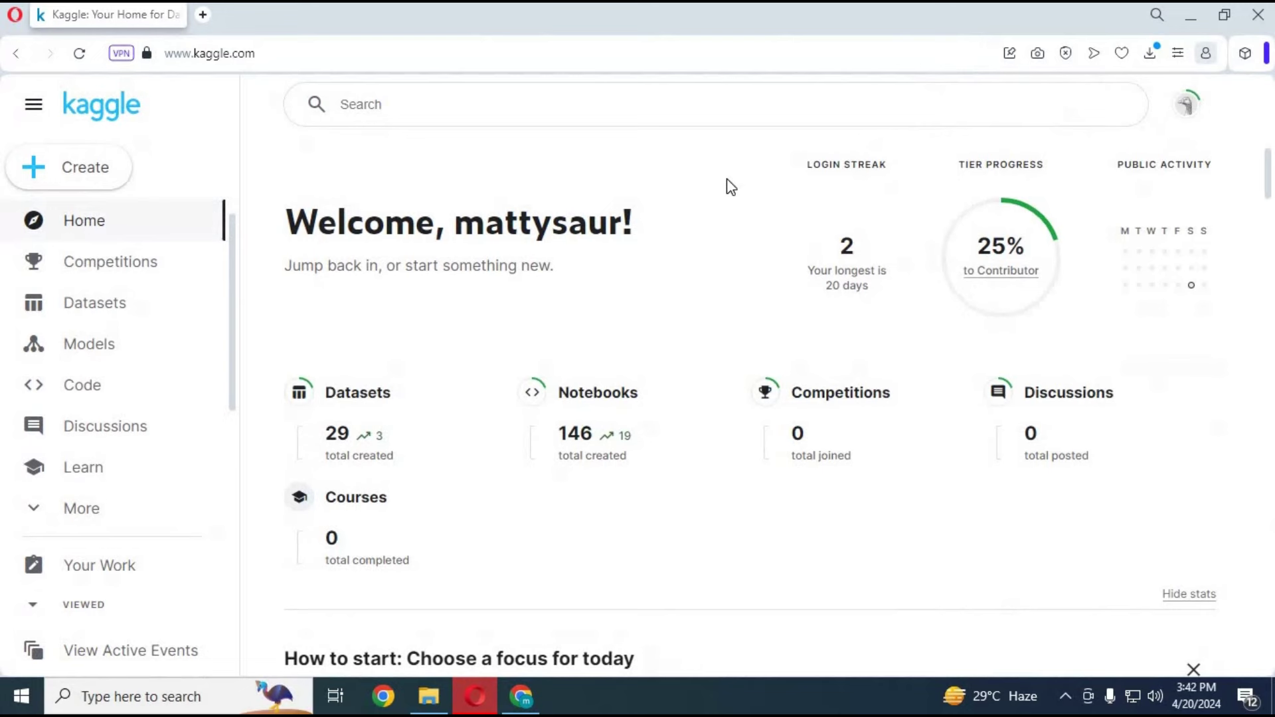
left_click(93, 174)
left_click(98, 220)
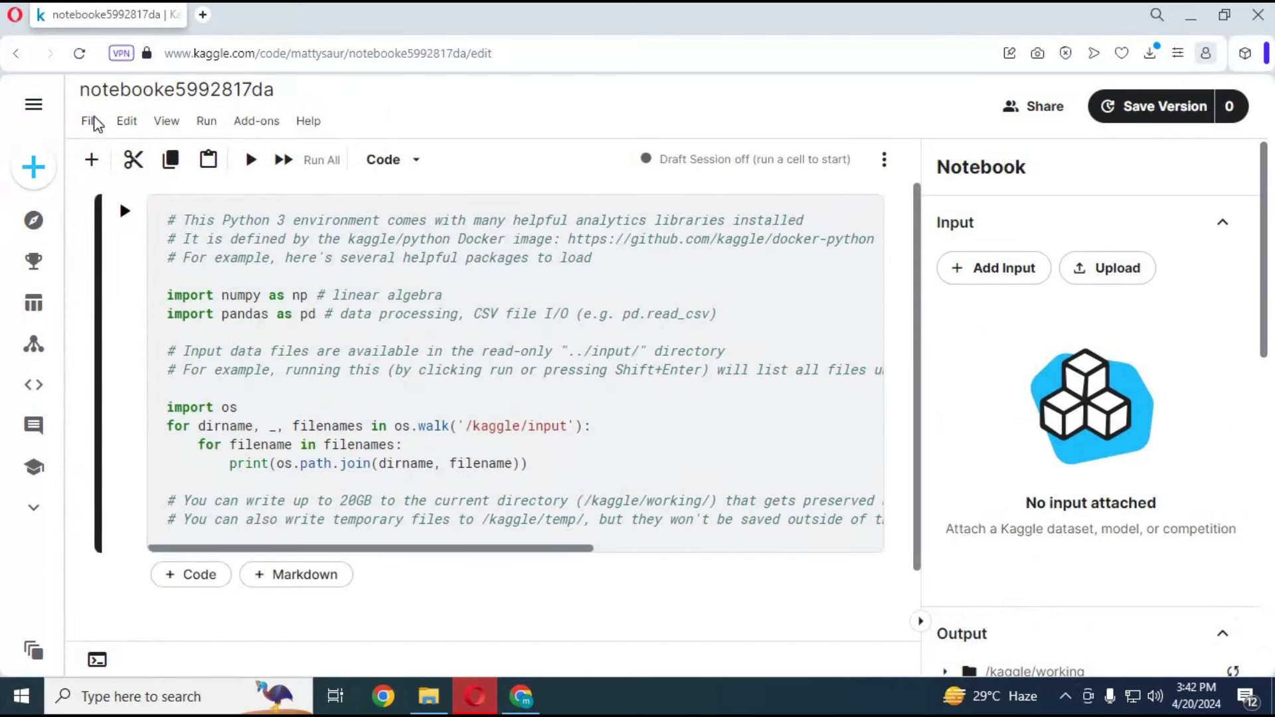
Import ConsistantCharacter.ipynb from Downloads\in into the notebook and accept its updated settings
left_click(92, 121)
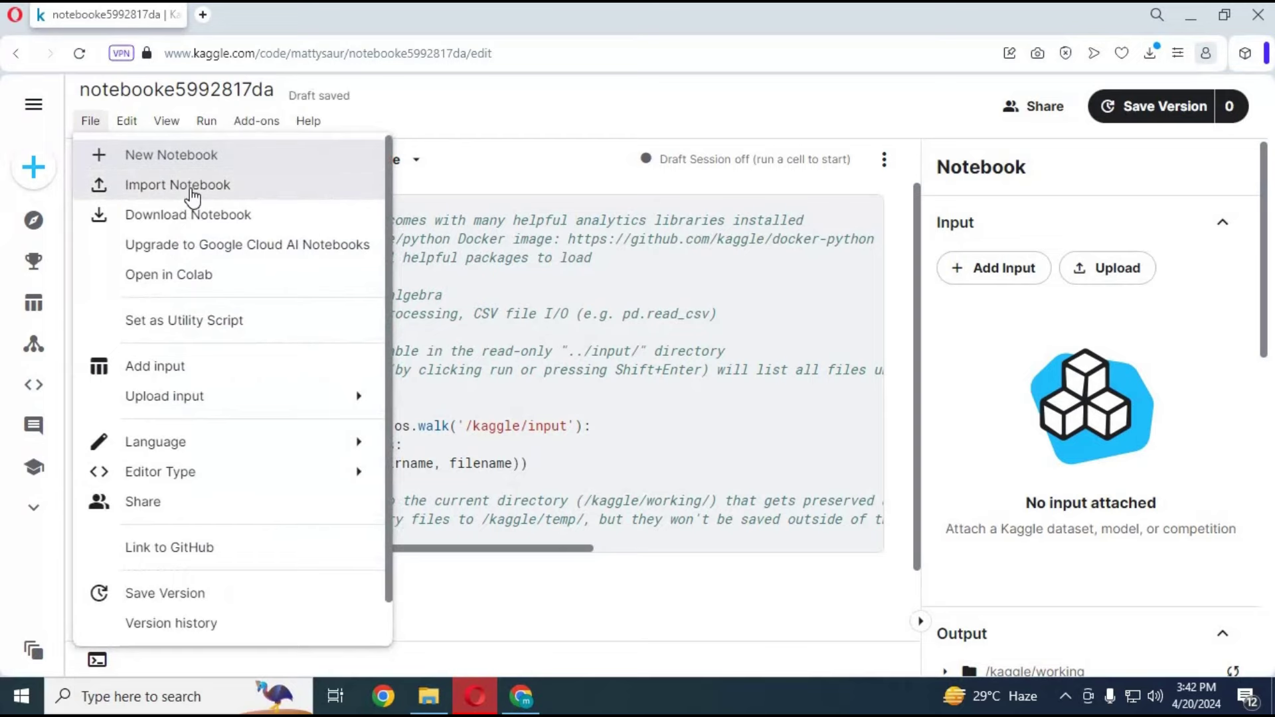
left_click(183, 185)
left_click(914, 501)
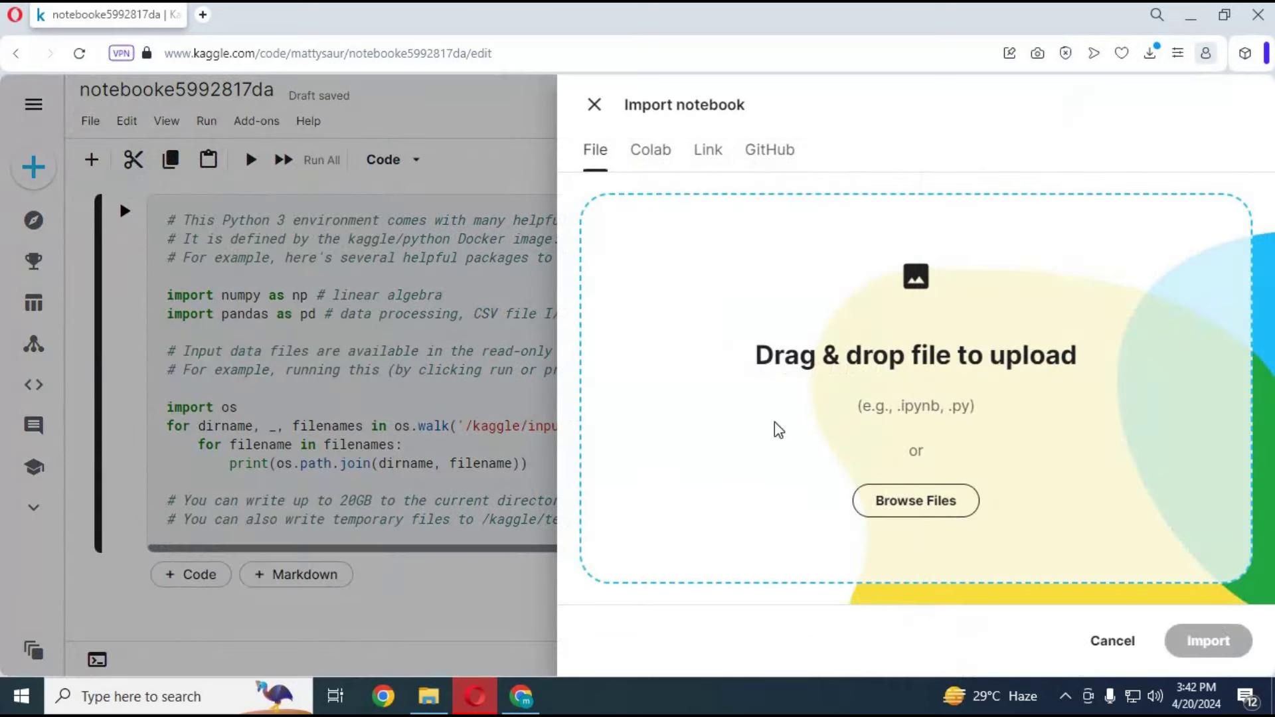
left_click(76, 197)
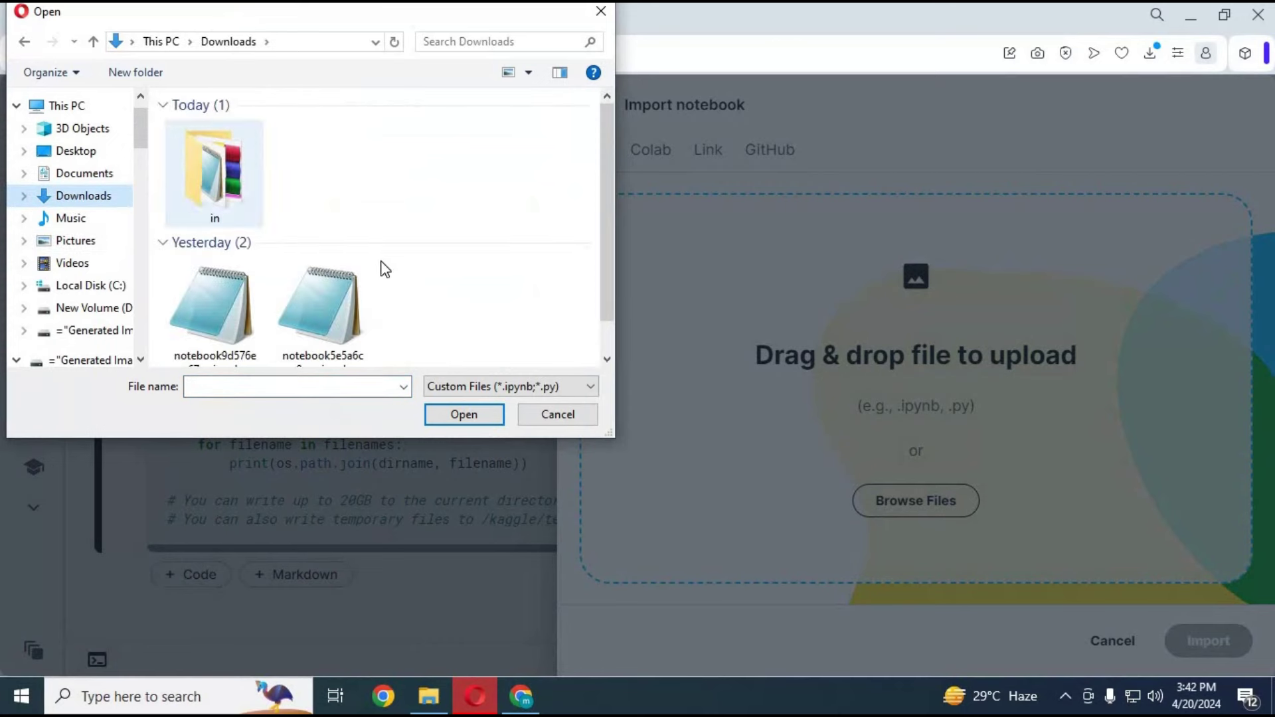
double_click(217, 177)
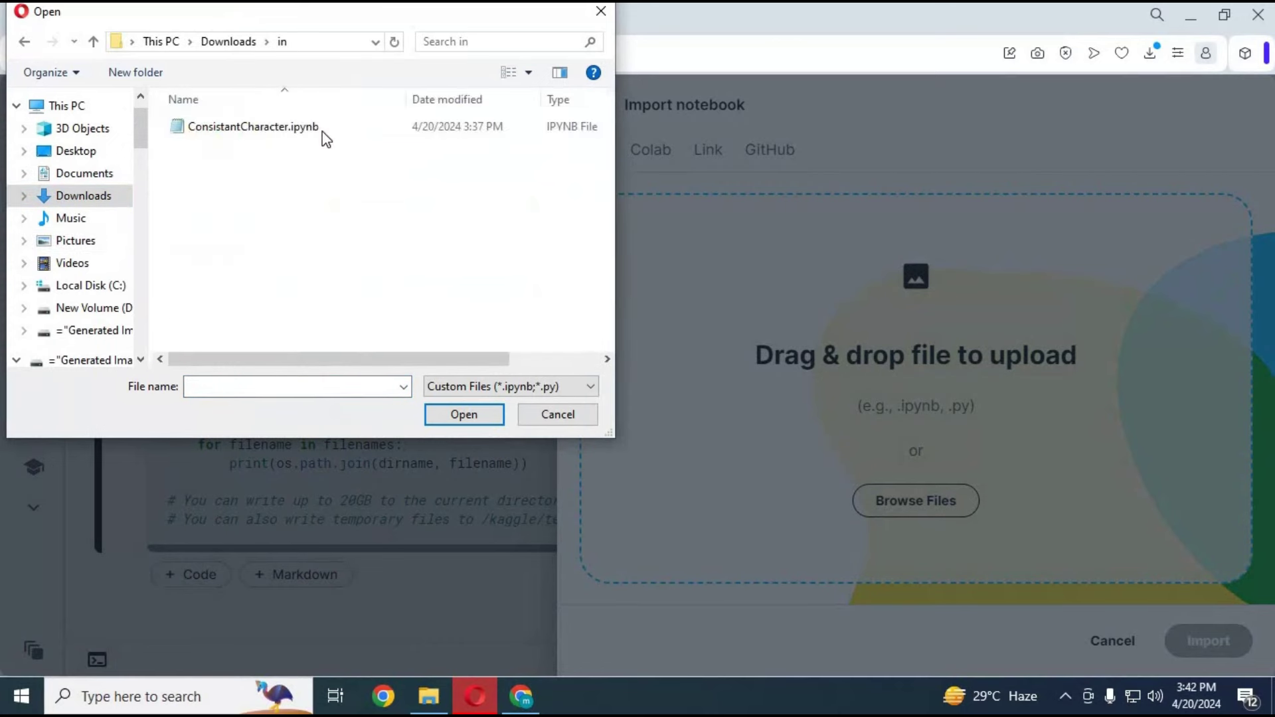
double_click(265, 131)
left_click(1200, 639)
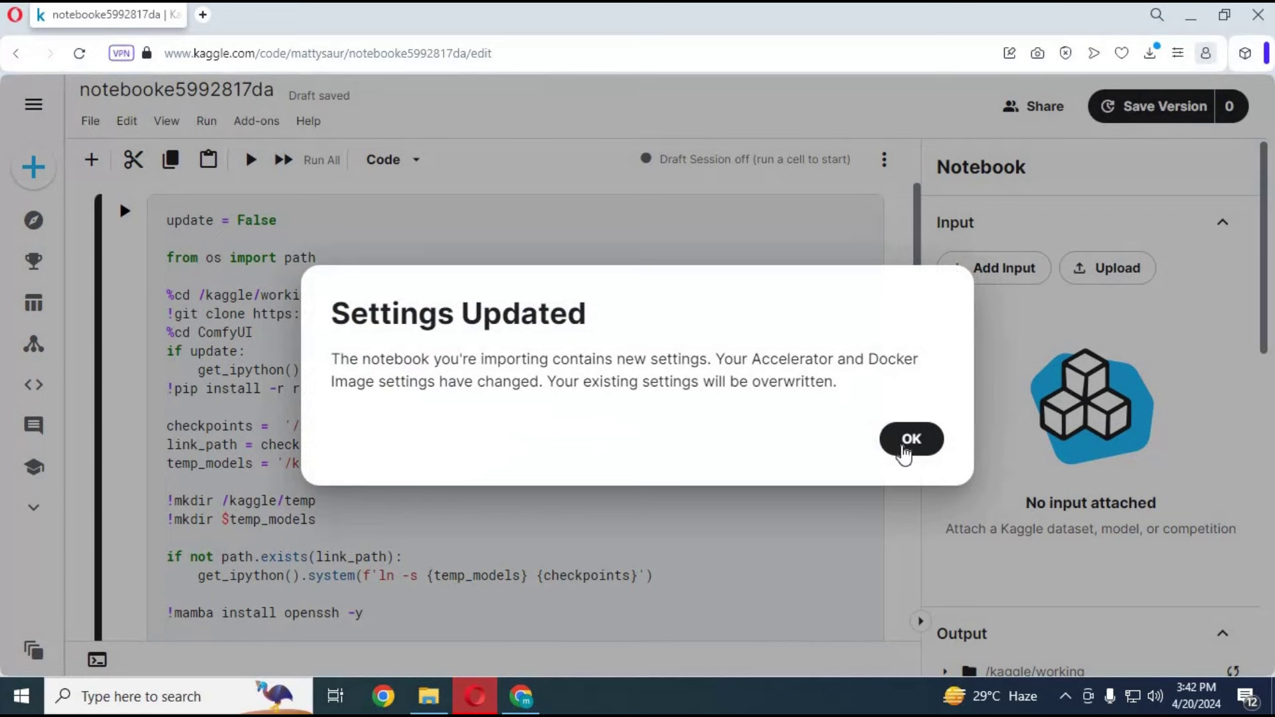
left_click(907, 445)
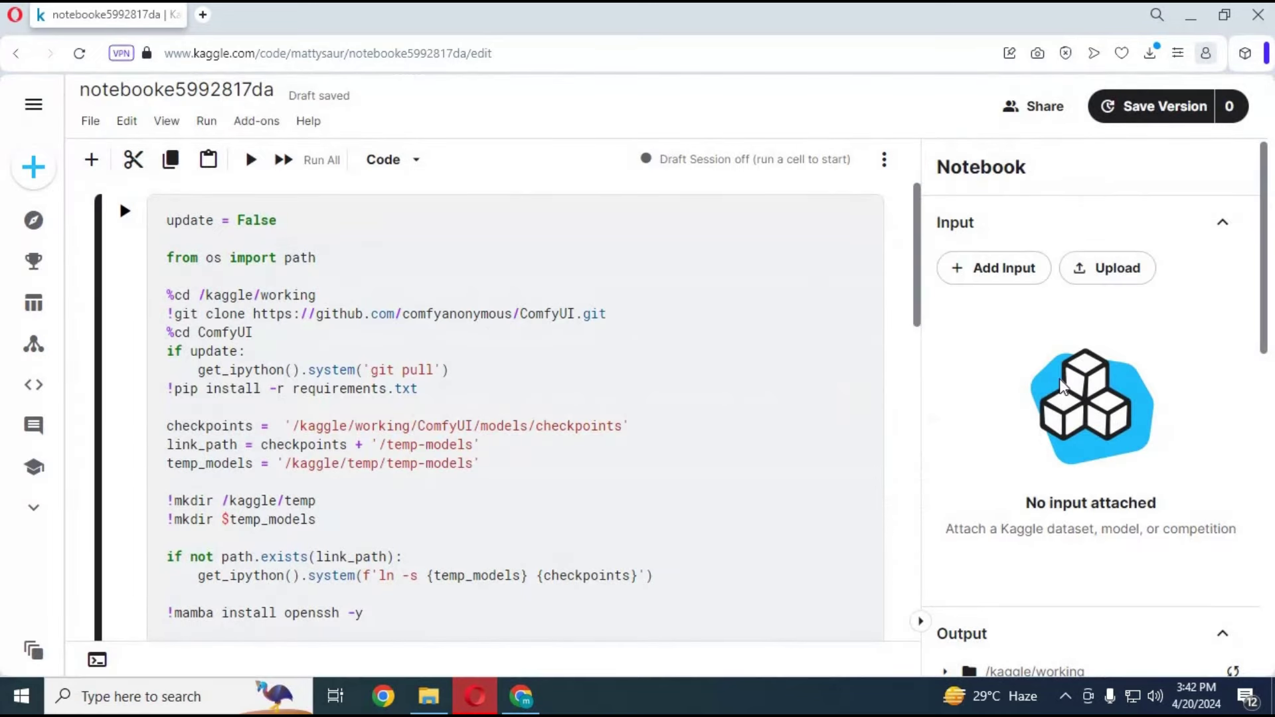
Set notebook persistence to Variables and Files and switch internet access on
scroll(1061, 385, "down", 4)
scroll(1061, 385, "down", 3)
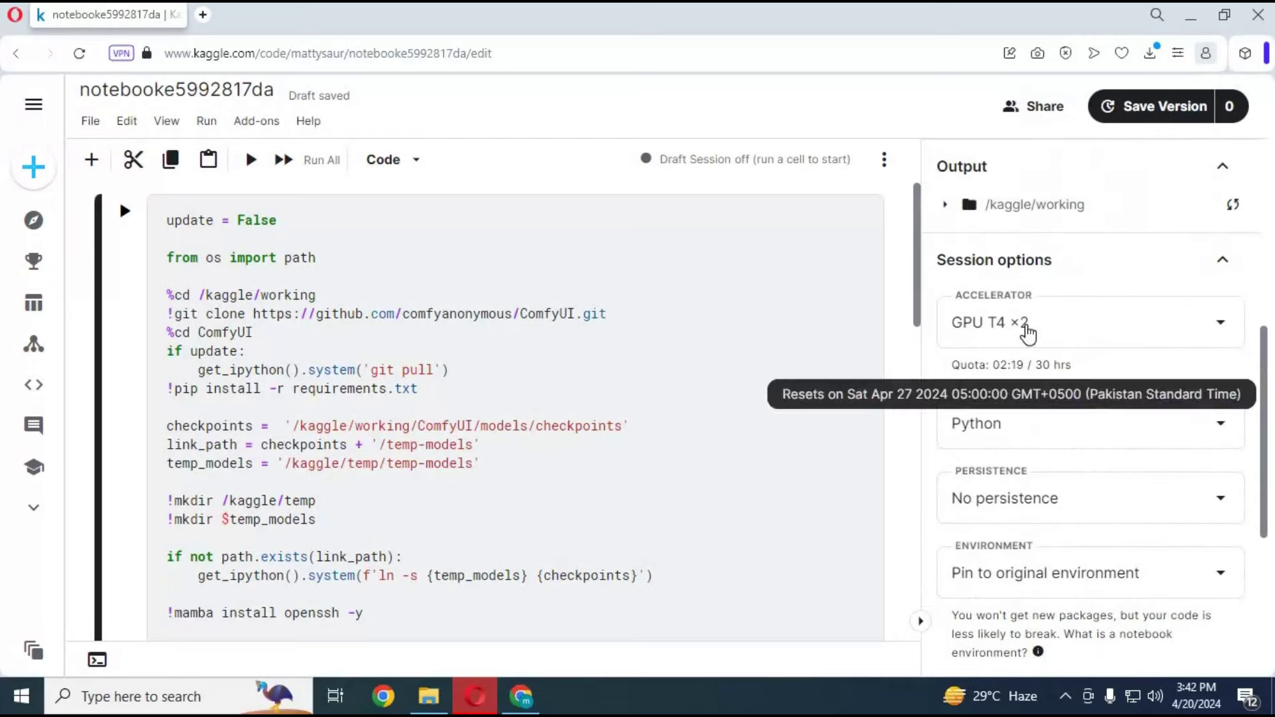
left_click(1033, 505)
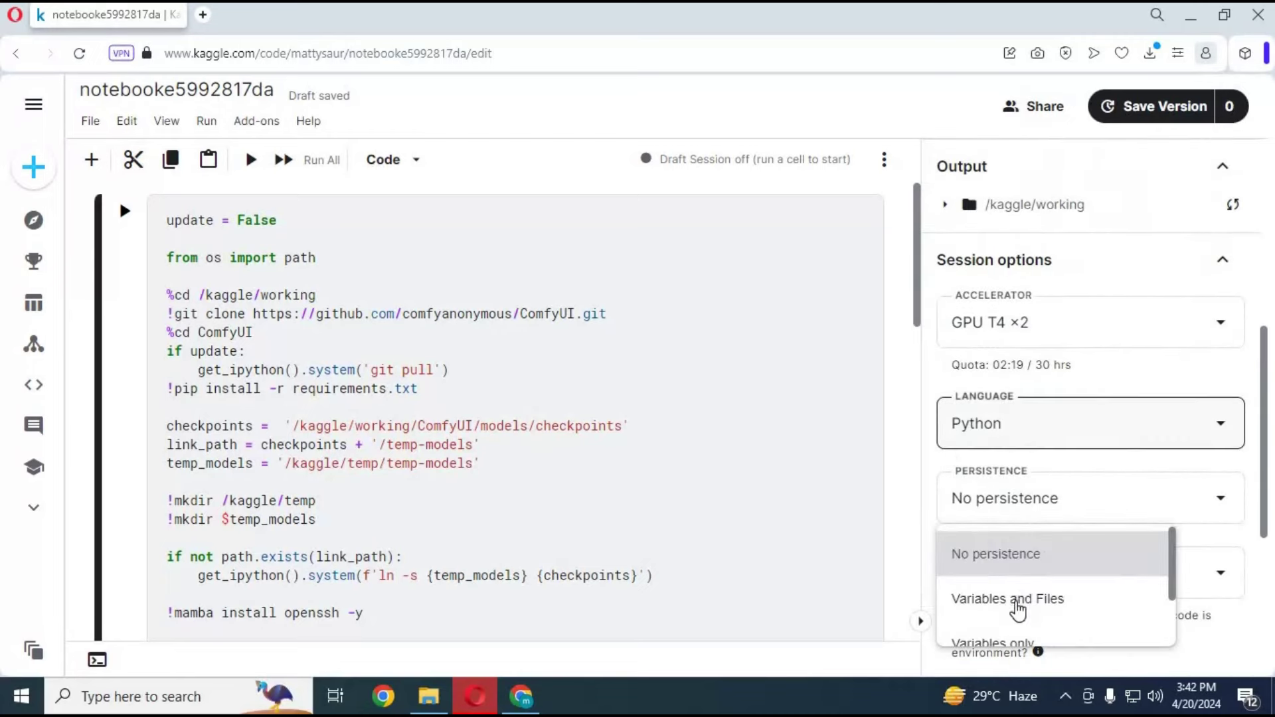
left_click(1030, 532)
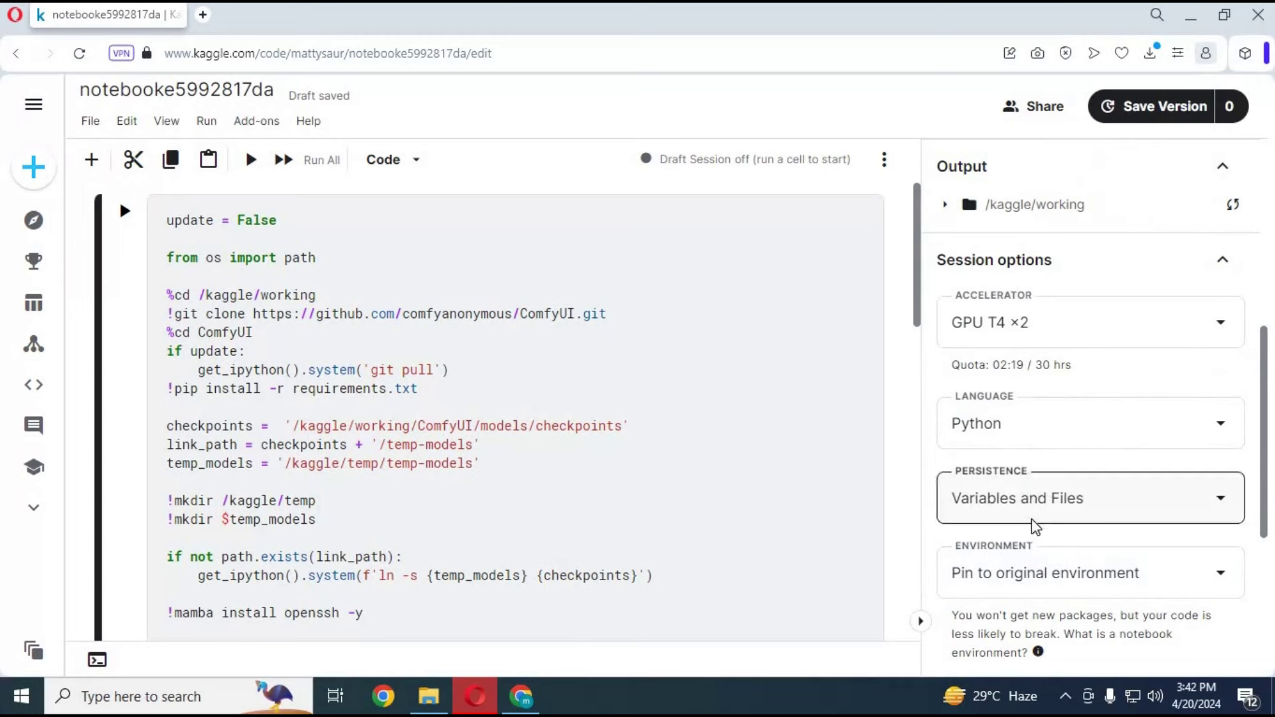
scroll(1030, 528, "down", 3)
left_click(1029, 529)
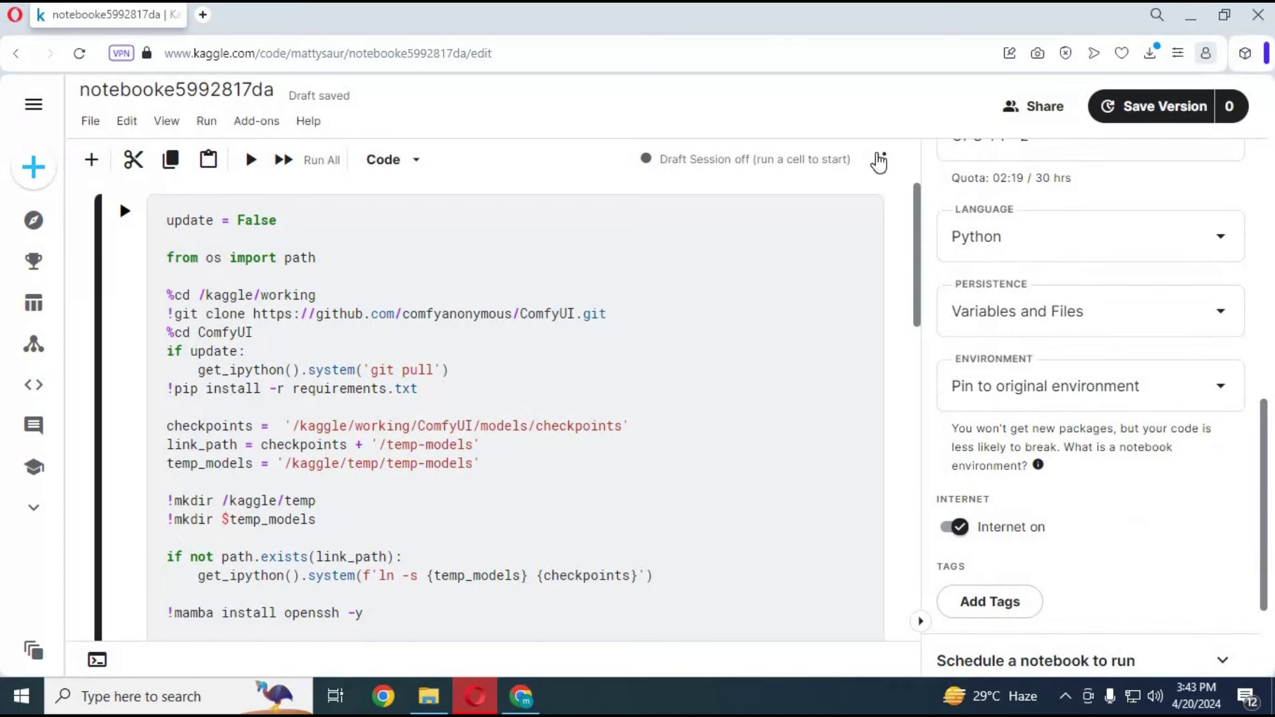
Start the notebook's draft session from the More settings menu
left_click(889, 161)
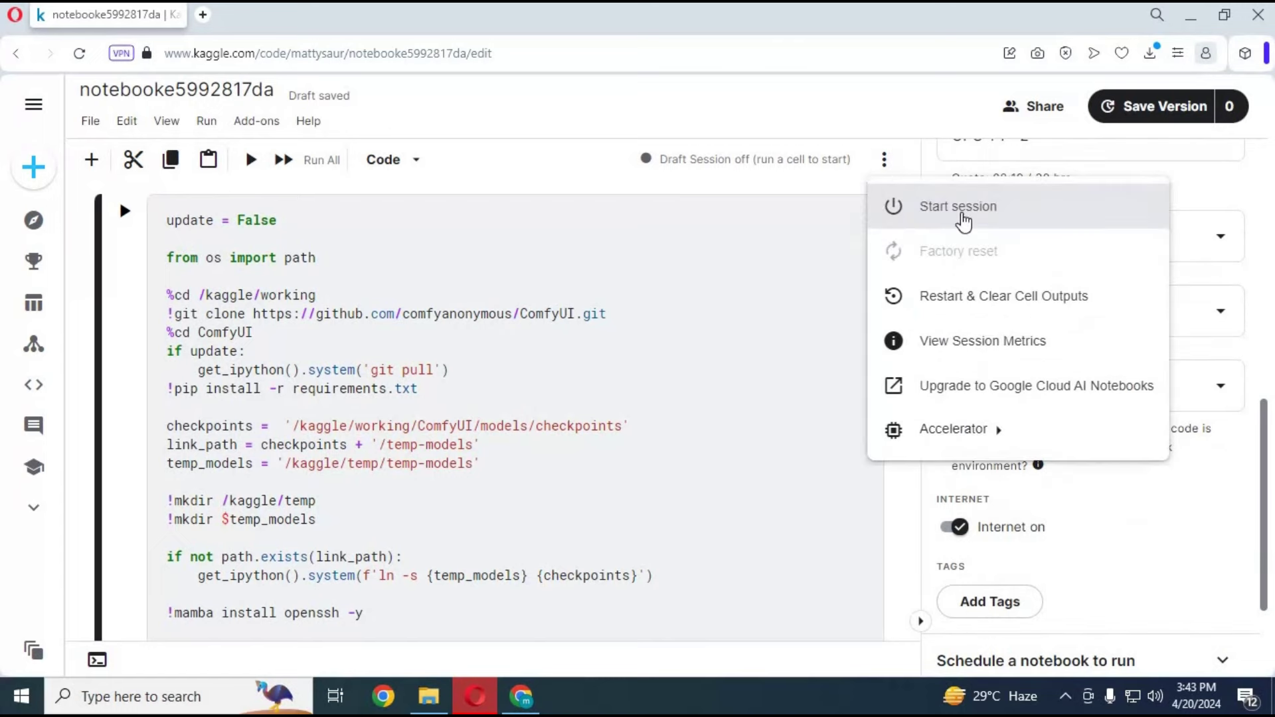
left_click(963, 218)
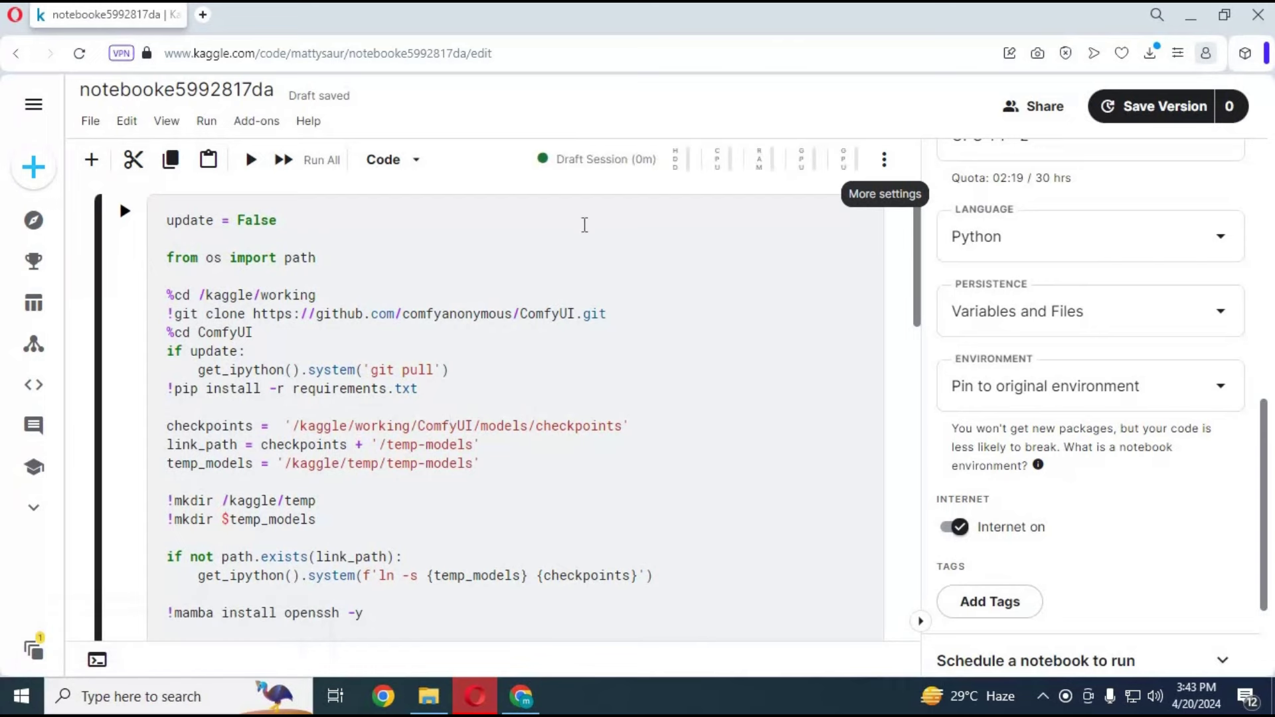
Run the first setup cell cloning ComfyUI and its custom nodes, following the pip install output
scroll(409, 329, "down", 4)
scroll(409, 330, "up", 4)
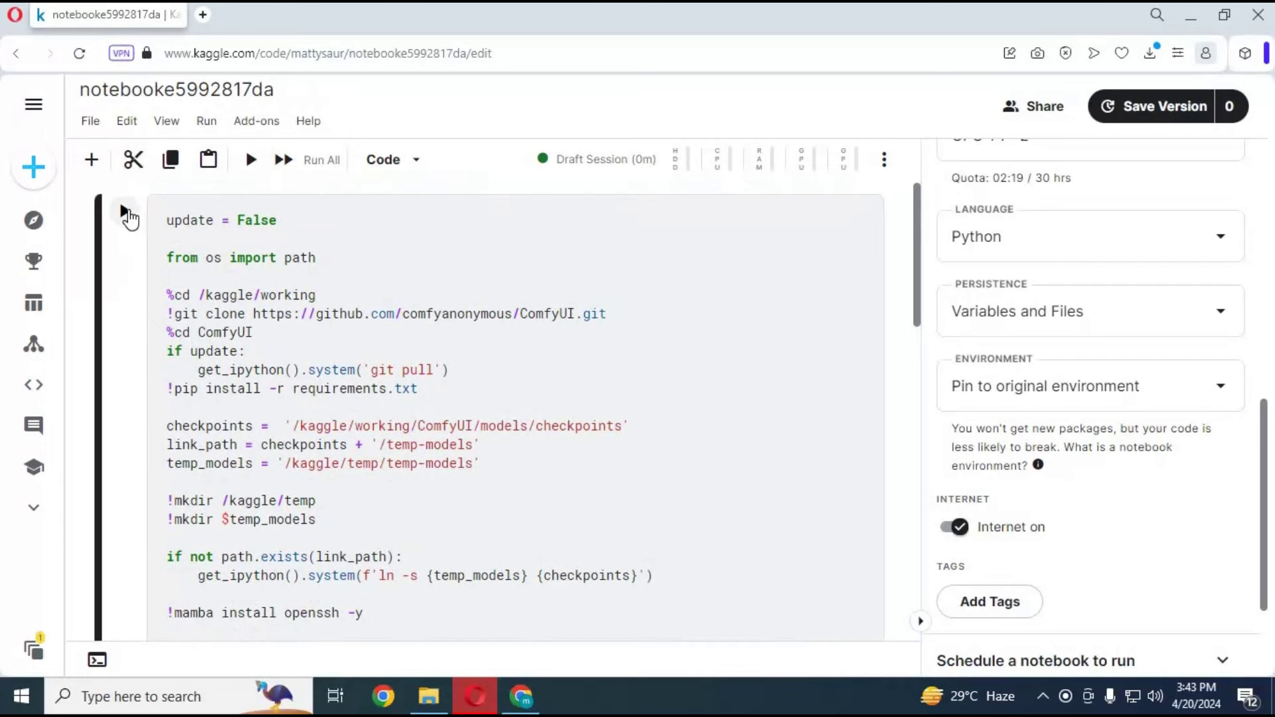
left_click(124, 212)
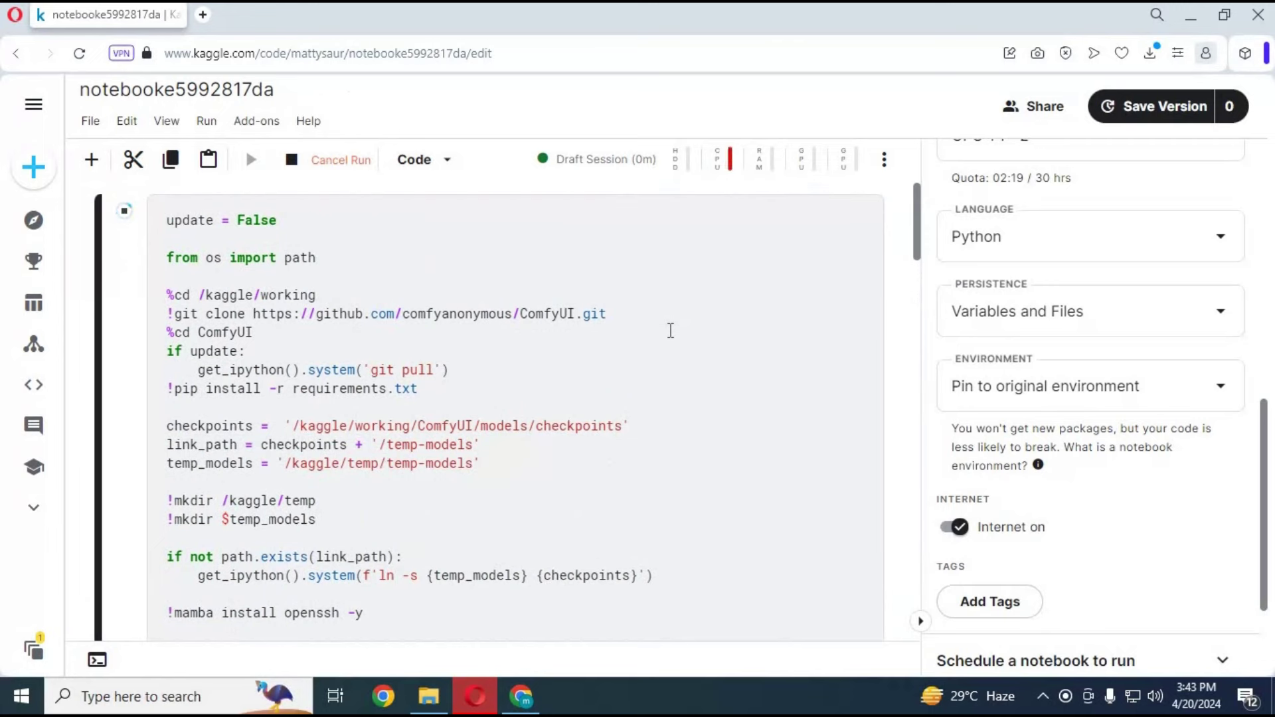
scroll(671, 331, "down", 5)
scroll(671, 332, "down", 4)
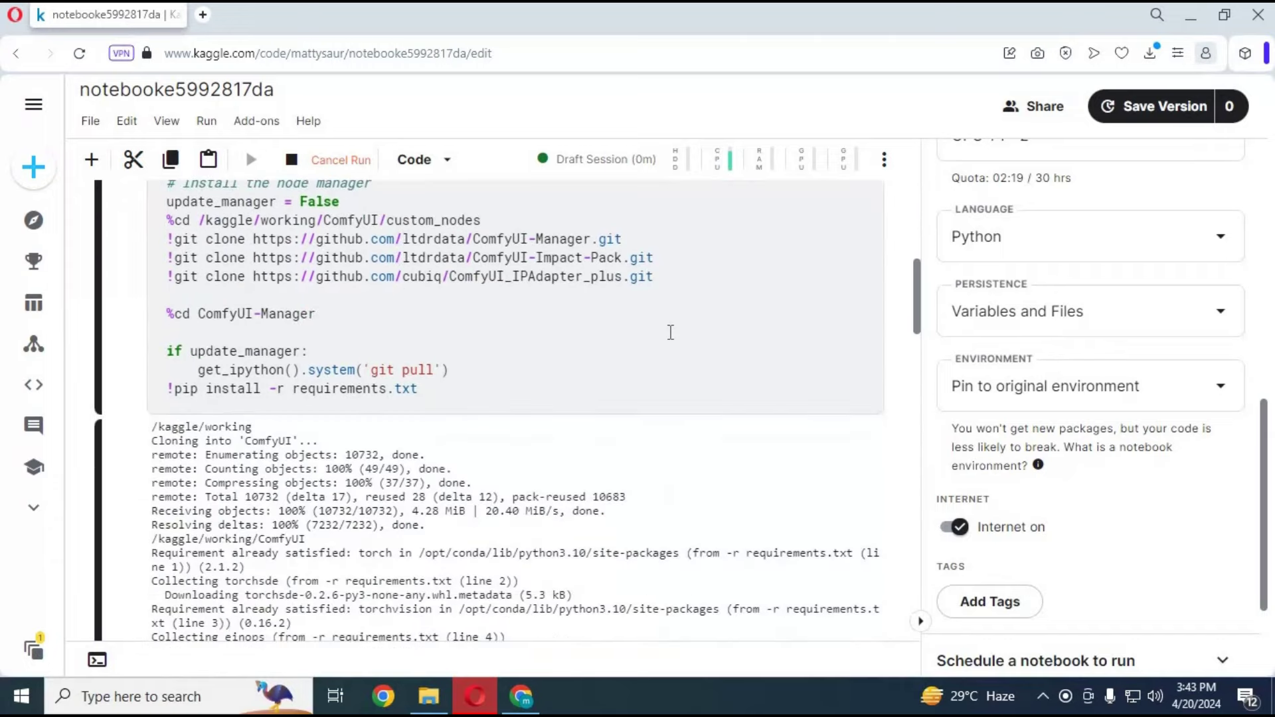
scroll(671, 332, "down", 3)
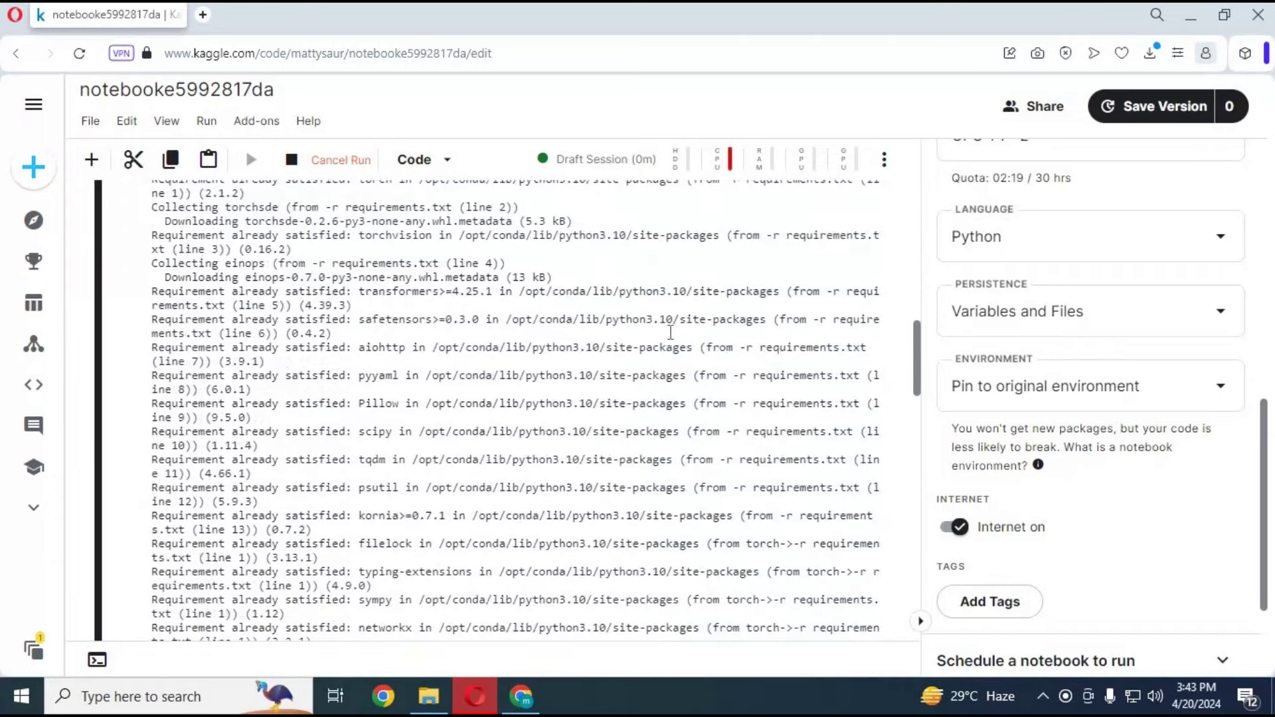
scroll(671, 332, "down", 8)
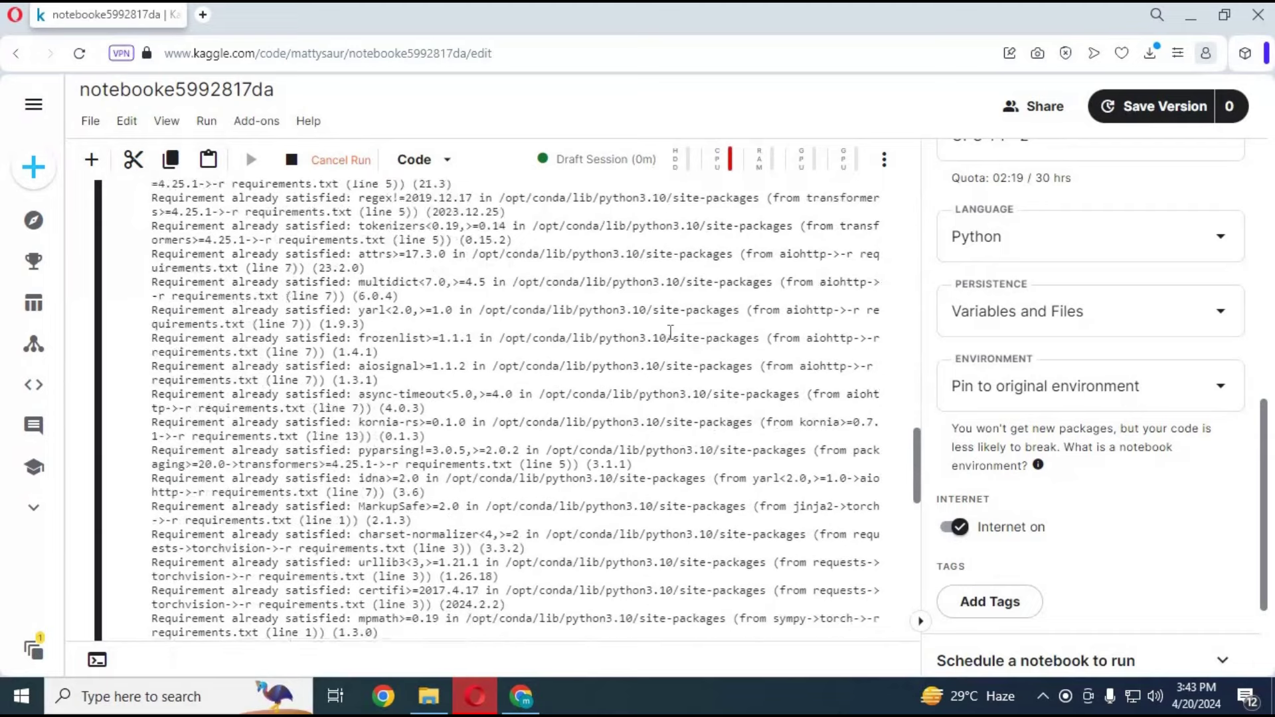
scroll(671, 332, "down", 3)
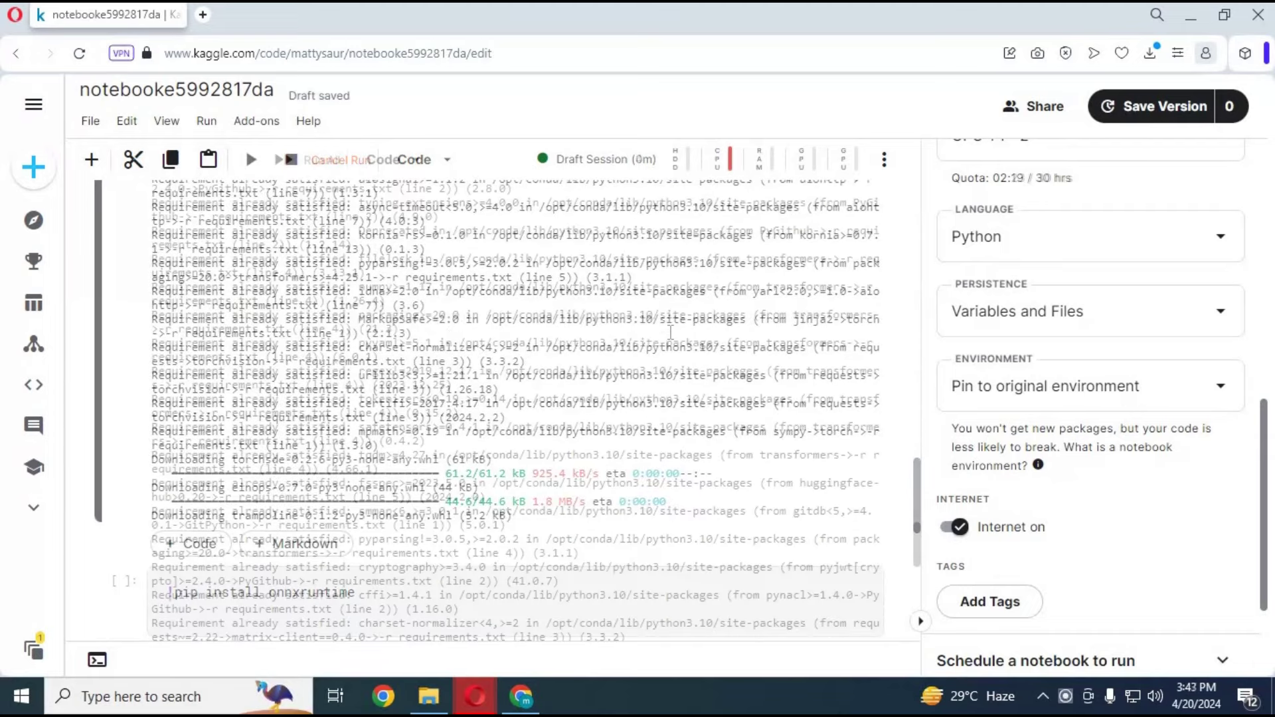
scroll(312, 336, "down", 5)
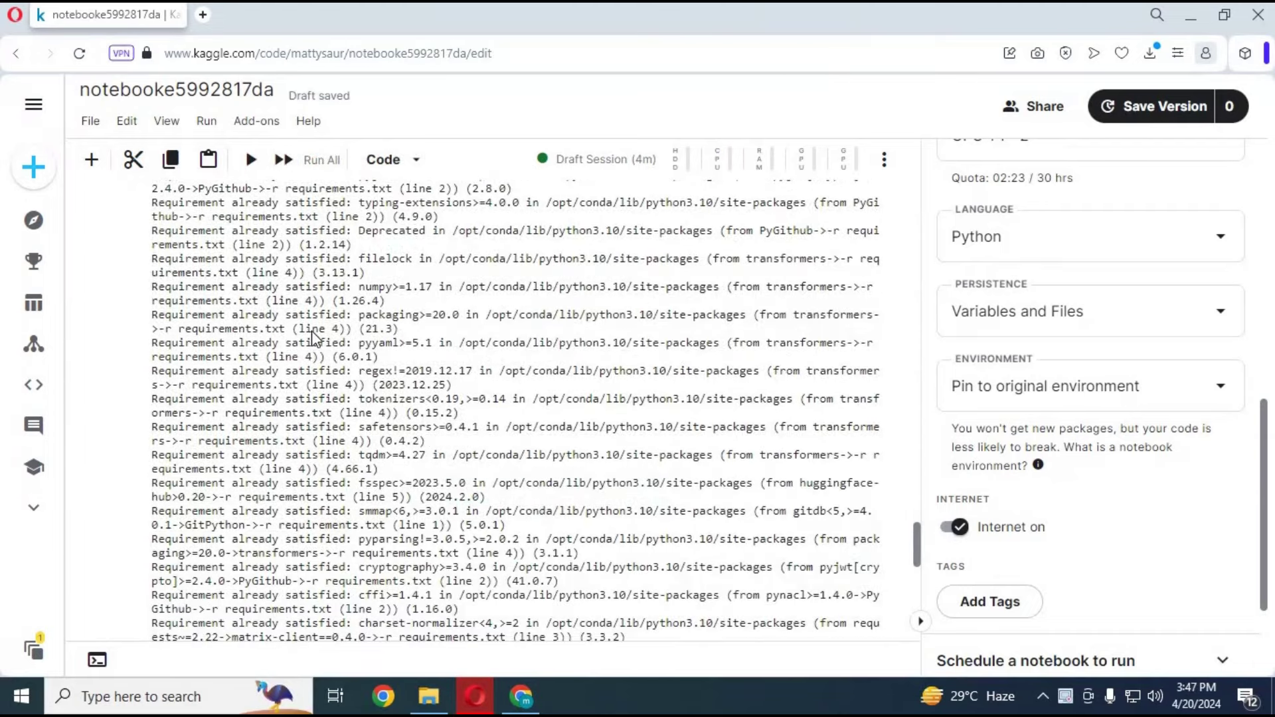
scroll(312, 332, "down", 8)
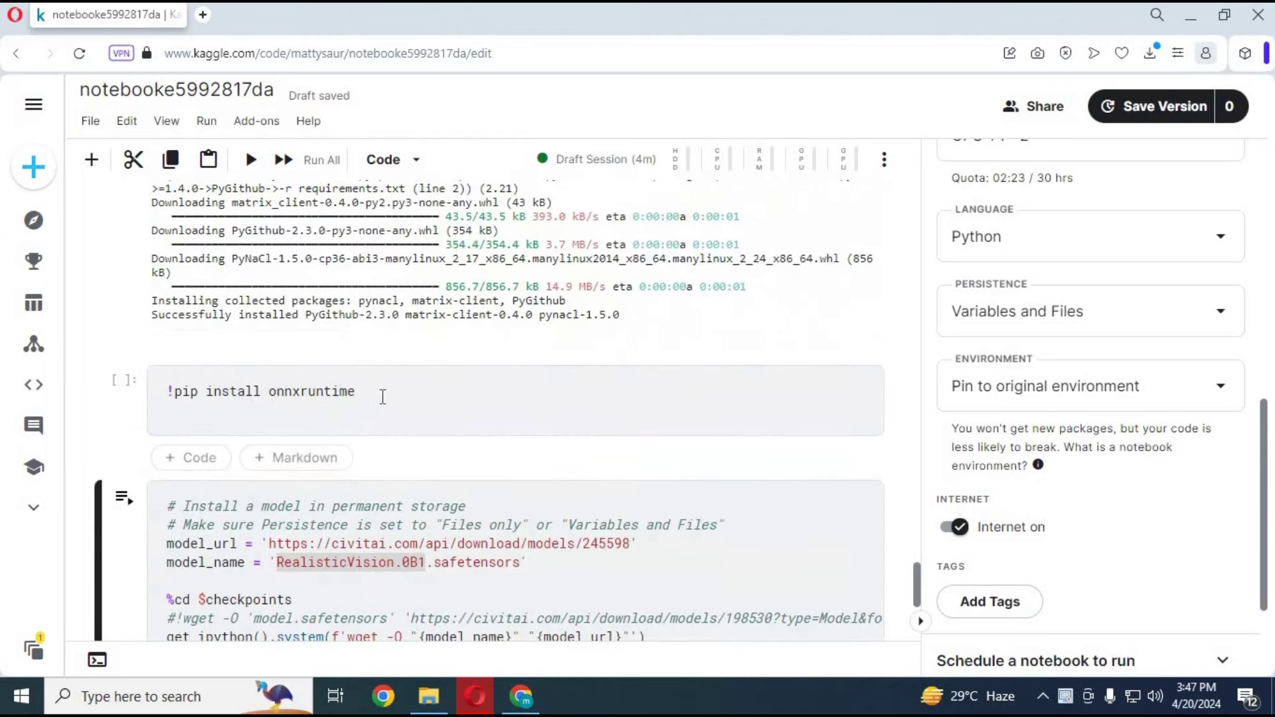
left_click_drag(382, 396, 121, 387)
Run the onnxruntime pip cell until onnxruntime 1.17.3 reports successfully installed
left_click(120, 387)
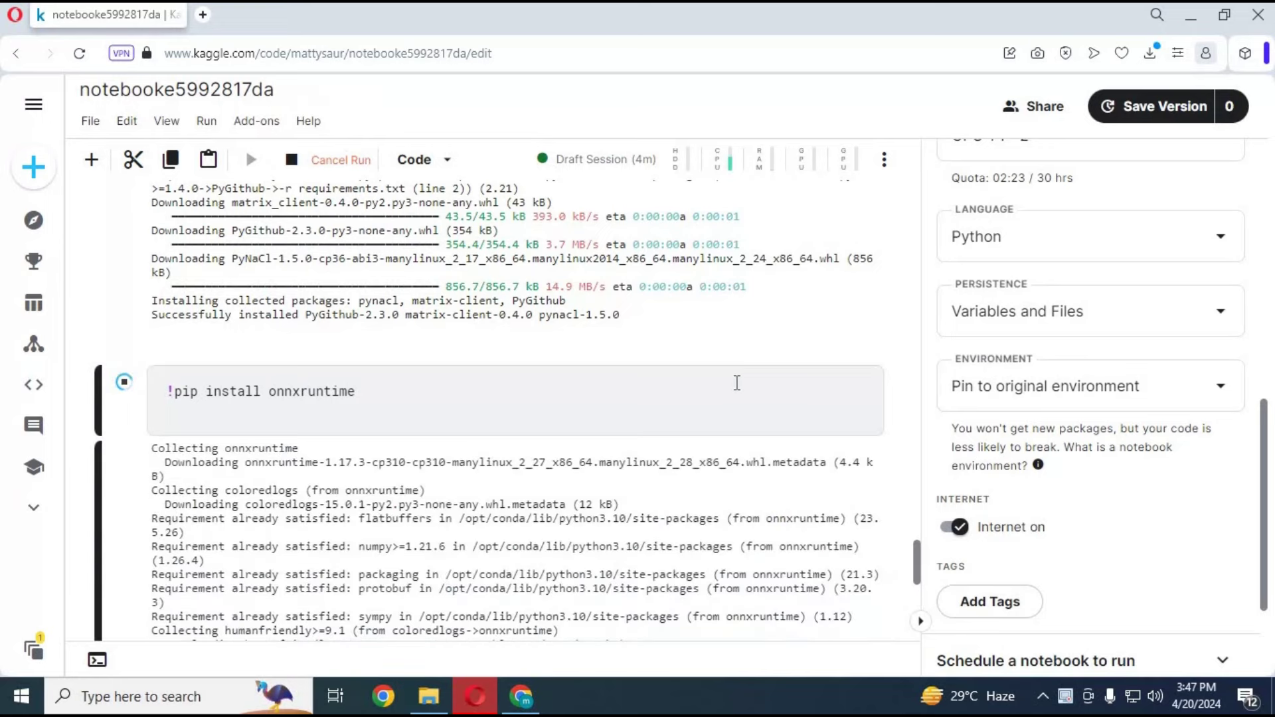
scroll(738, 386, "down", 3)
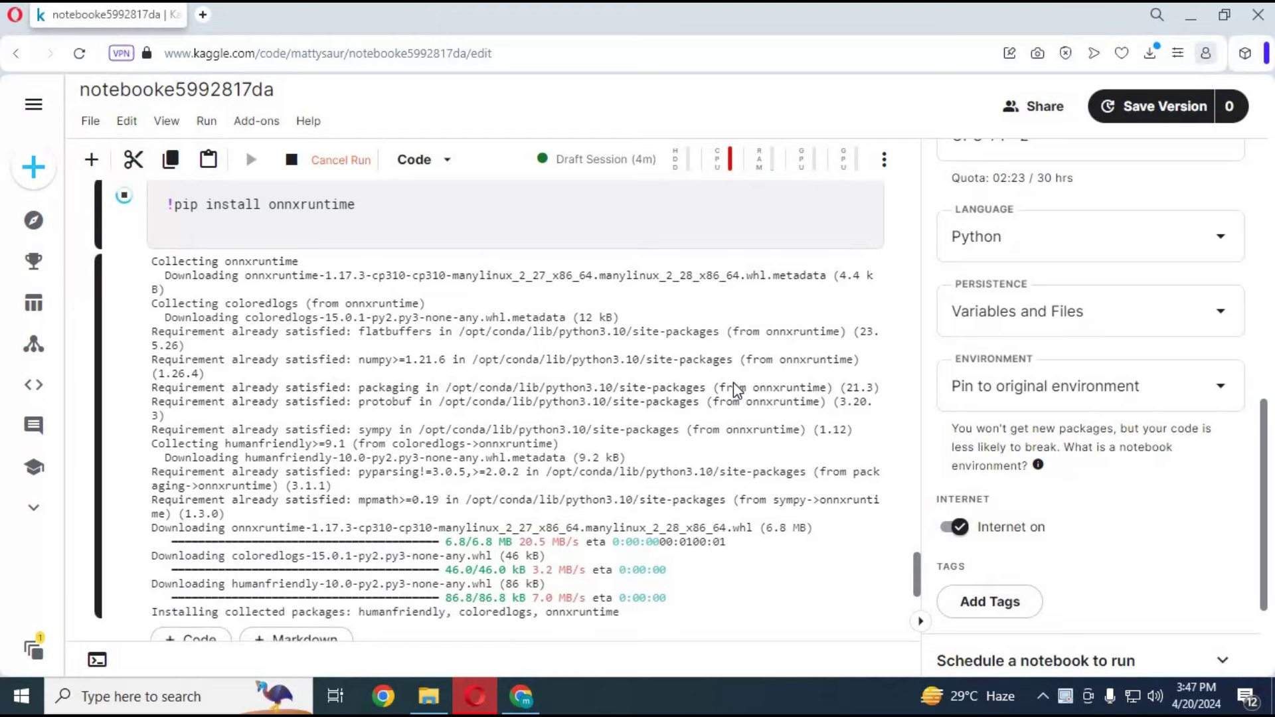
scroll(734, 387, "down", 1)
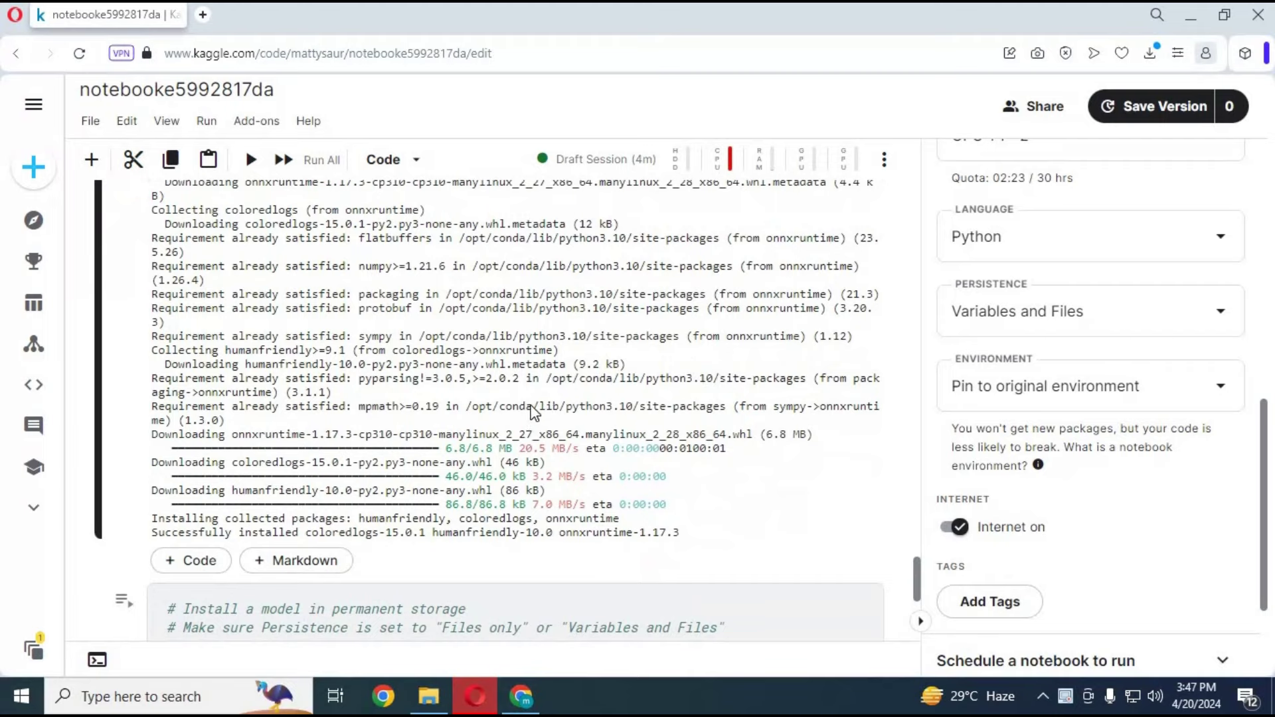
scroll(465, 405, "down", 3)
Run the model cell to wget RealisticVision.0B1.safetensors (1.99G) into ComfyUI/models/checkpoints
left_click(472, 385)
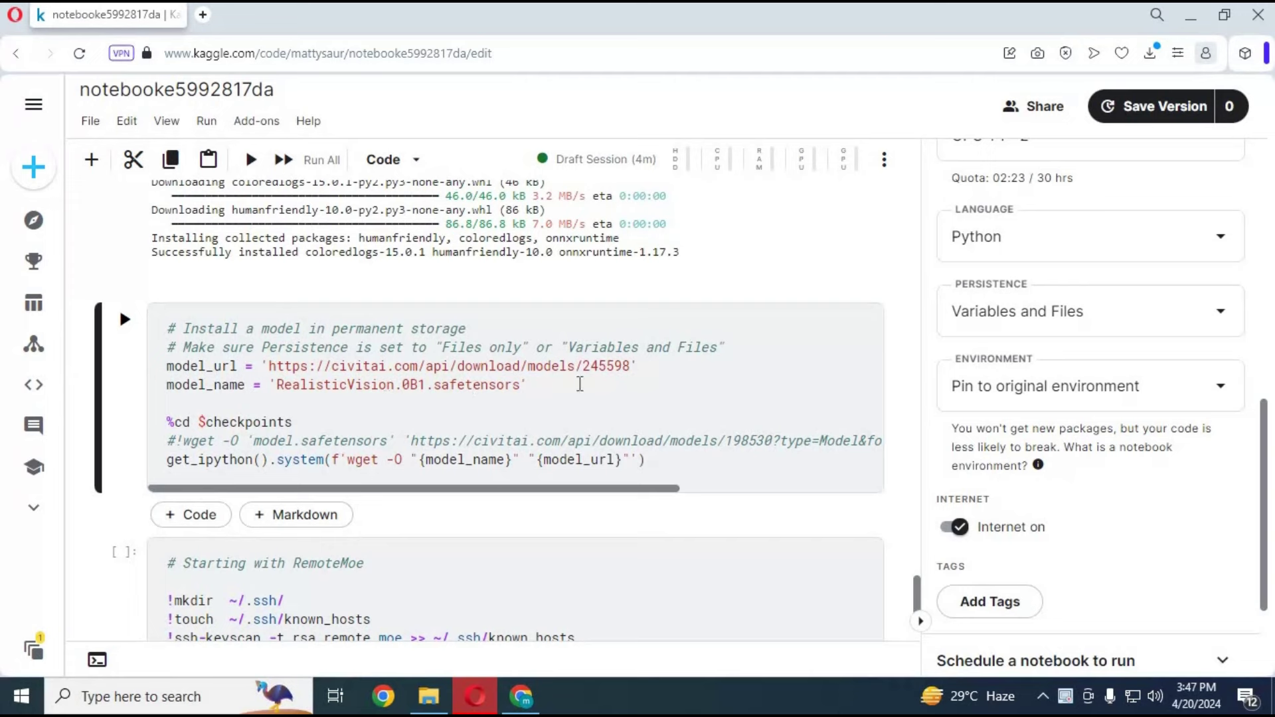
left_click_drag(630, 368, 274, 370)
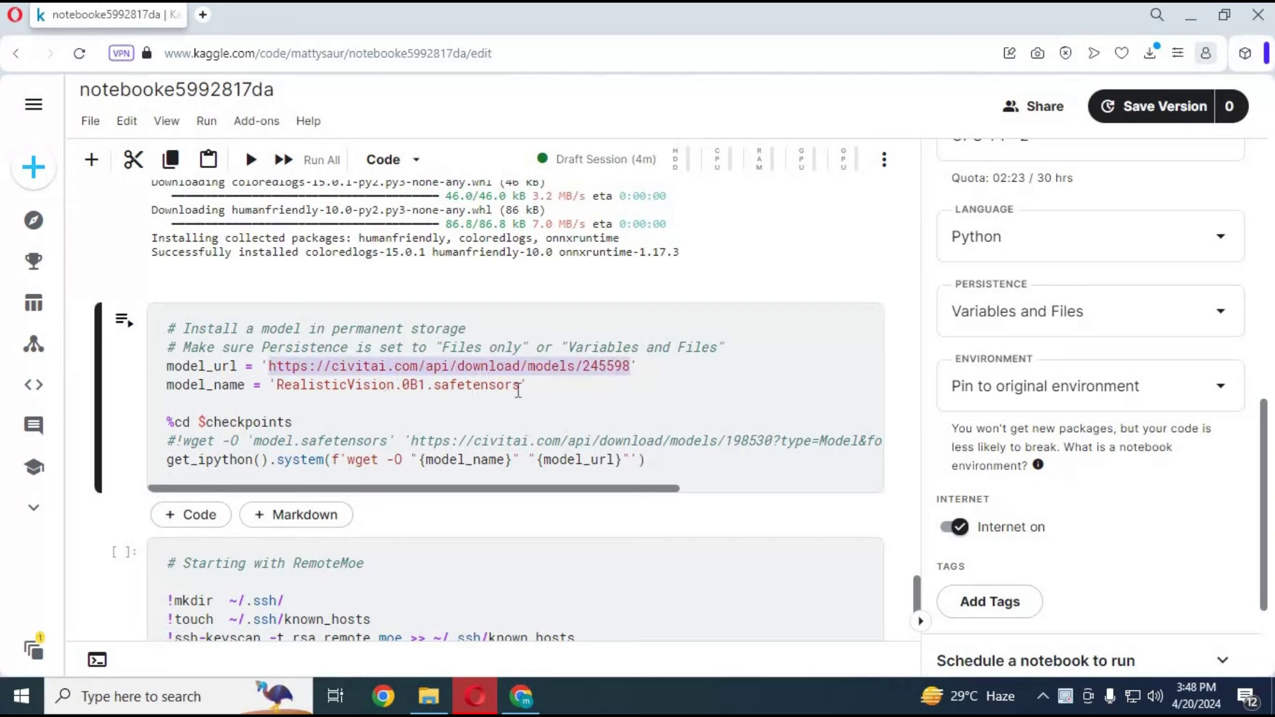
left_click_drag(519, 390, 281, 390)
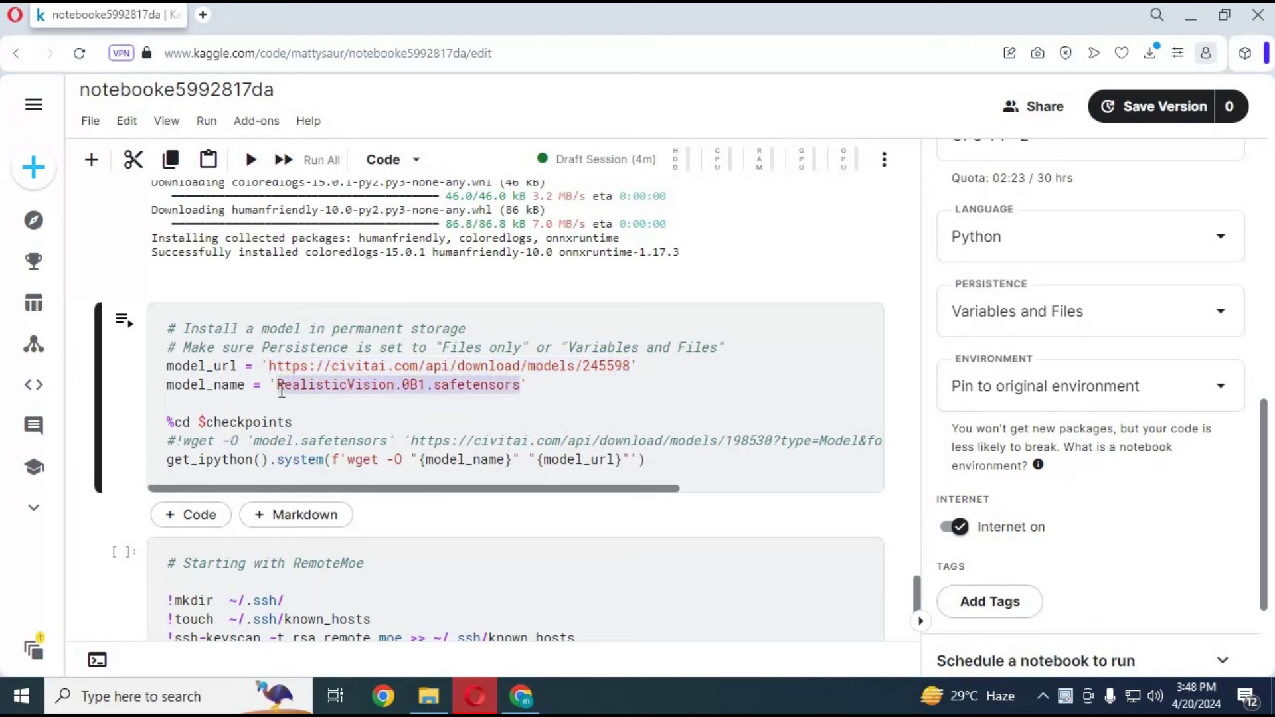
left_click(124, 320)
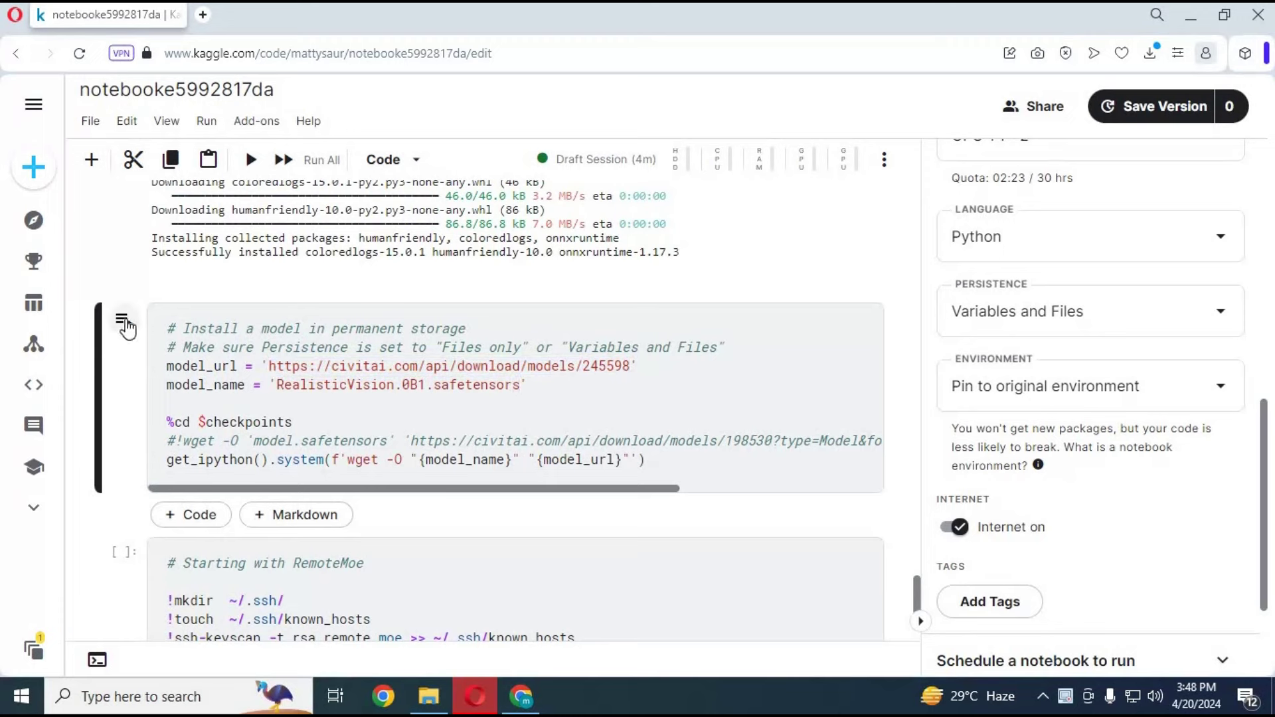
key("ctrl+Return")
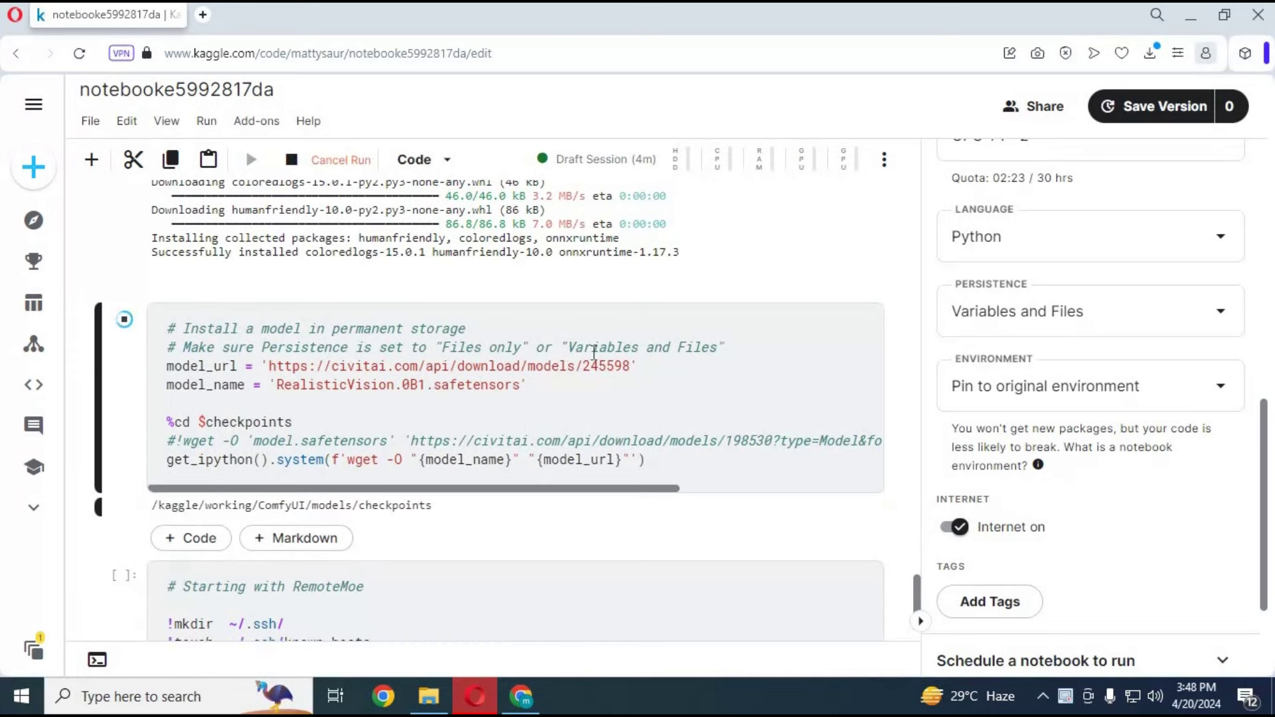
scroll(594, 352, "down", 1)
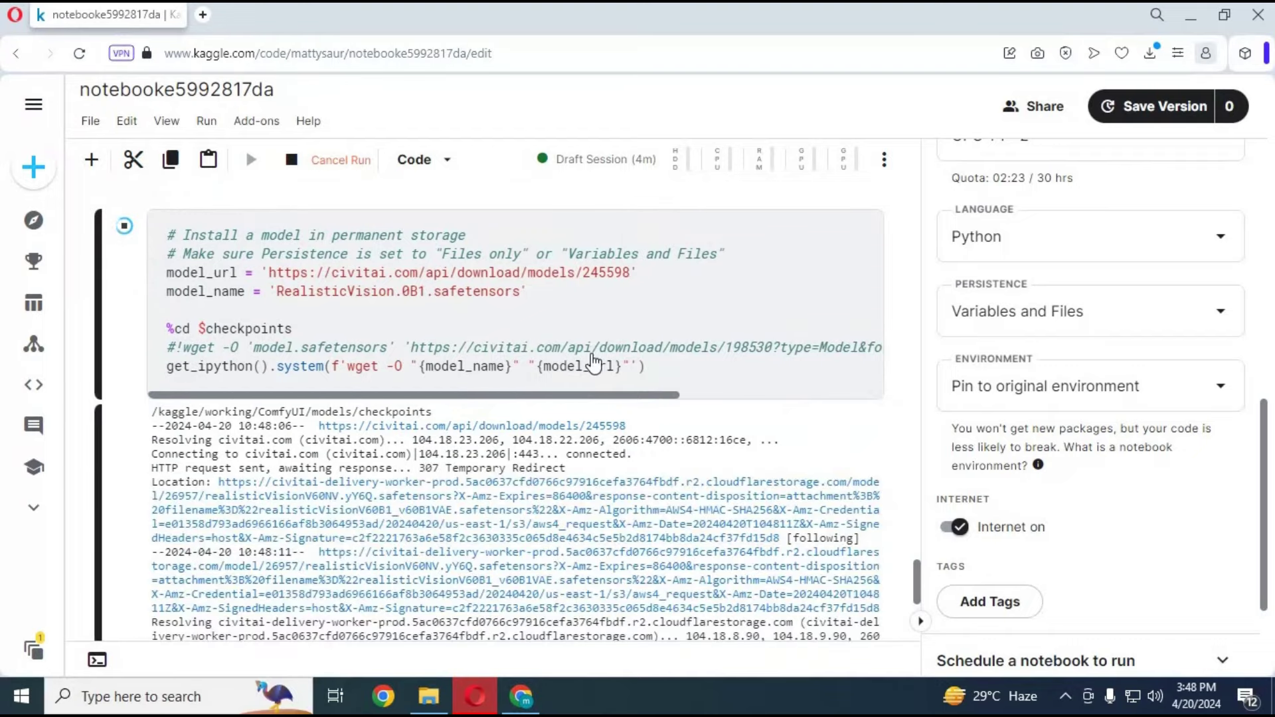
scroll(594, 352, "down", 3)
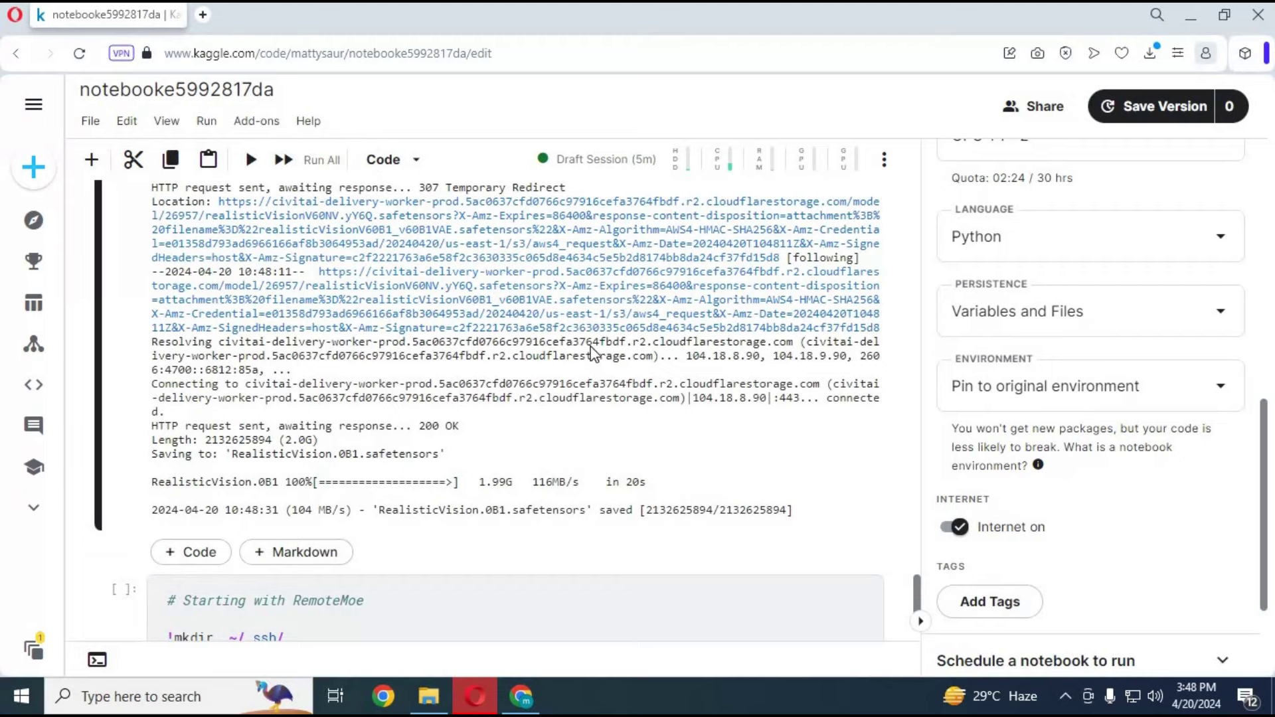
scroll(444, 457, "down", 4)
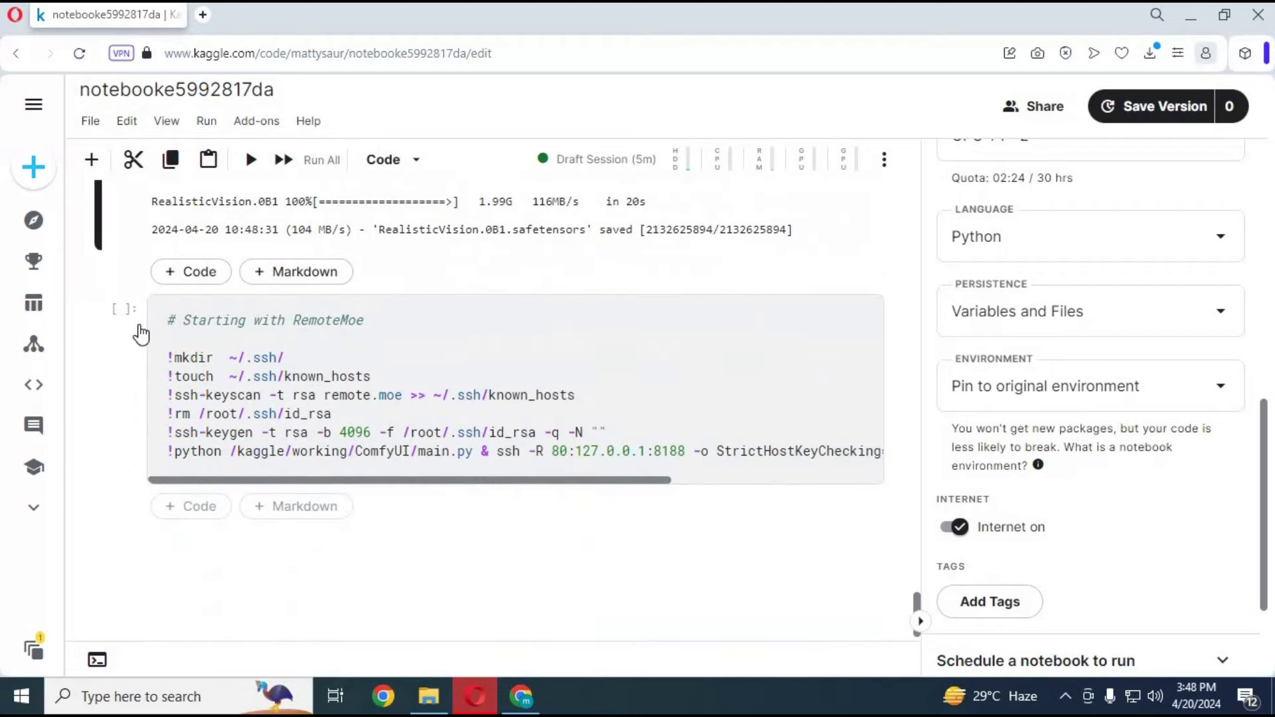
Run the '# Starting with RemoteMoe' cell and scroll its output to find the remote.moe URL
left_click(126, 322)
left_click(125, 315)
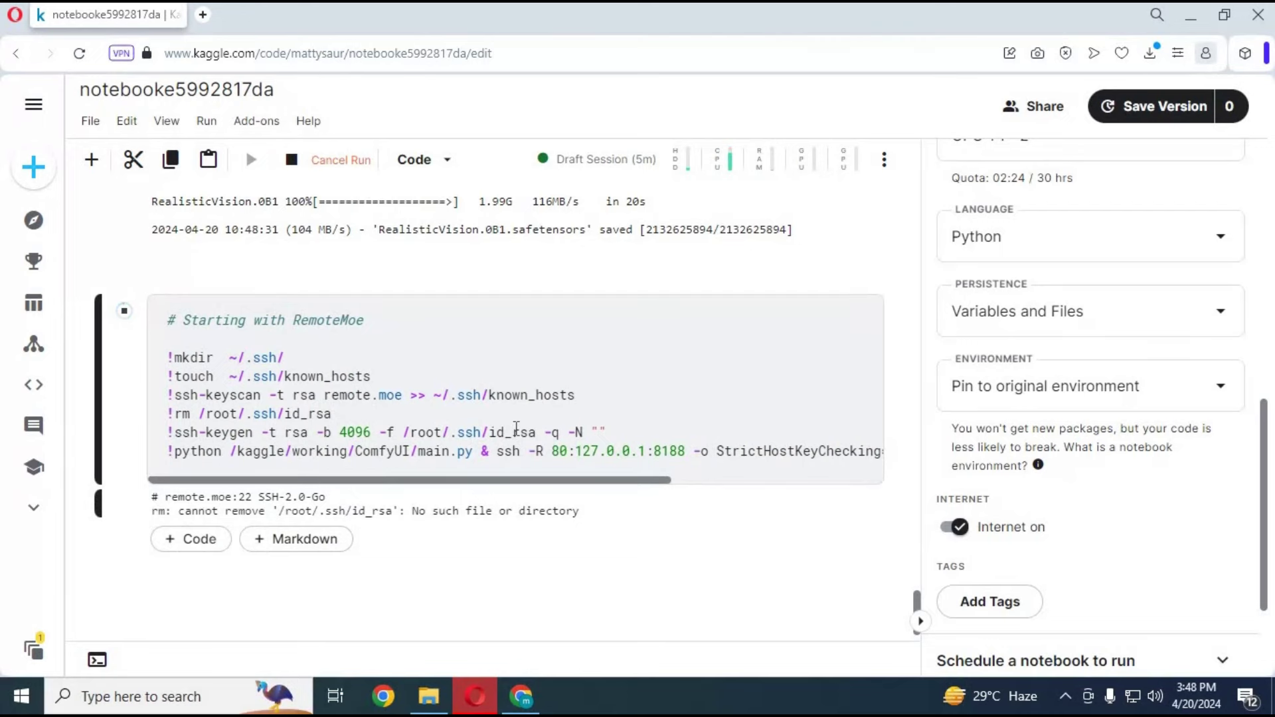
scroll(518, 432, "down", 3)
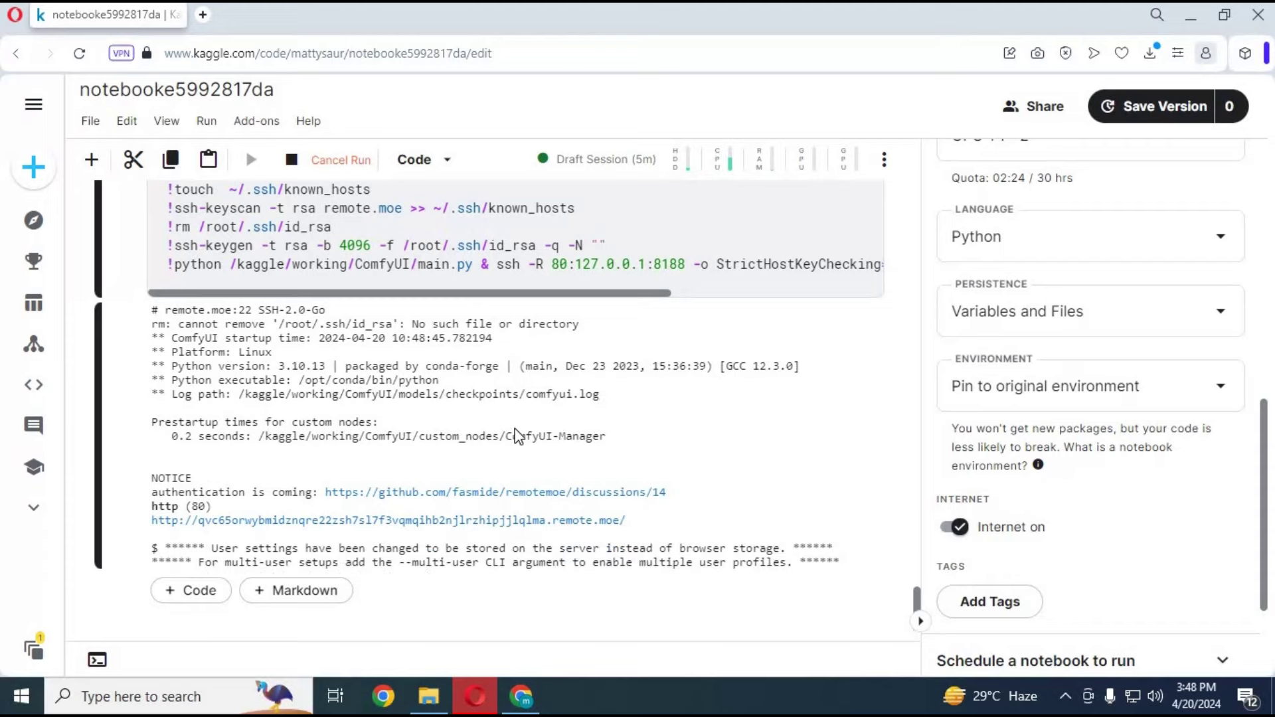
scroll(518, 438, "down", 2)
scroll(518, 435, "down", 8)
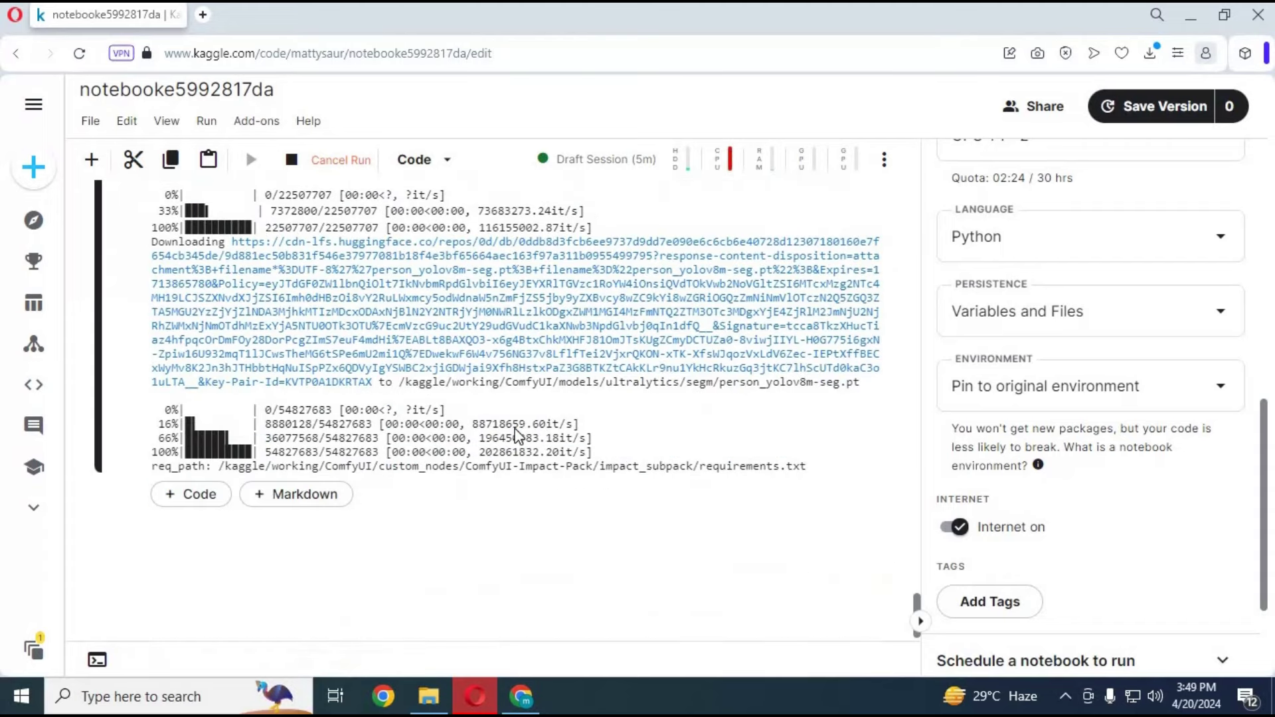
scroll(518, 436, "down", 3)
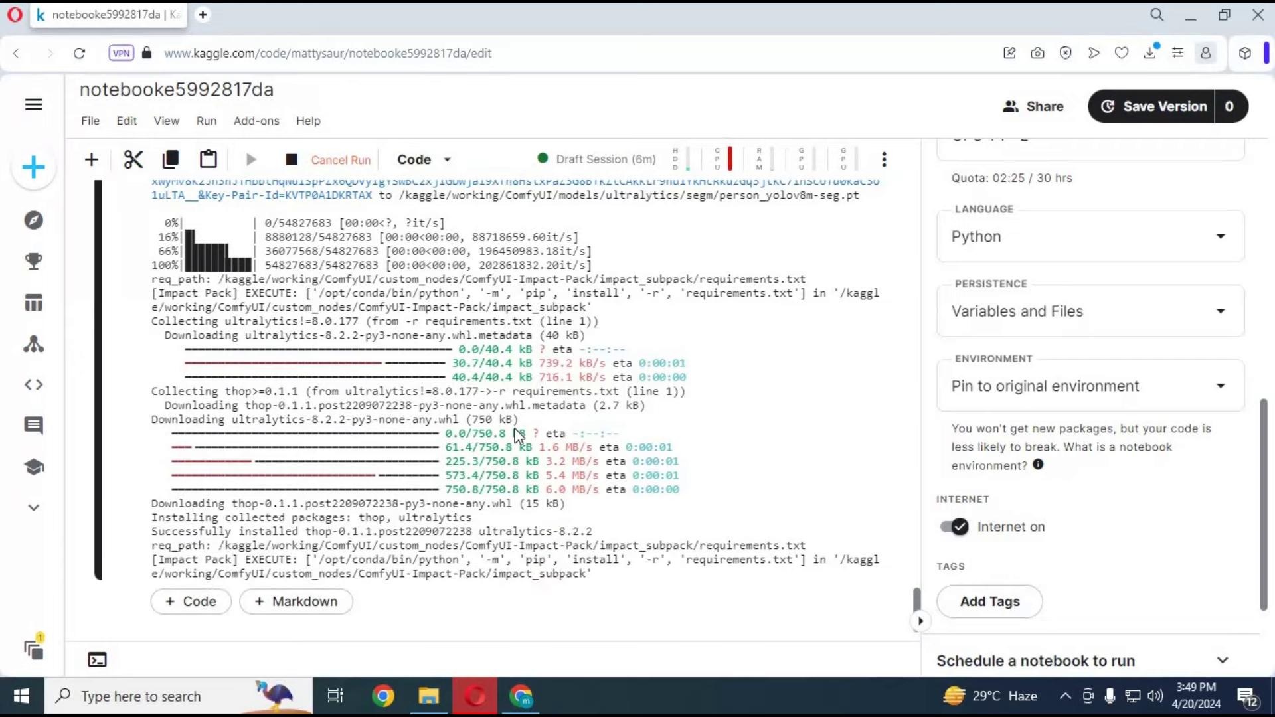
scroll(518, 436, "down", 2)
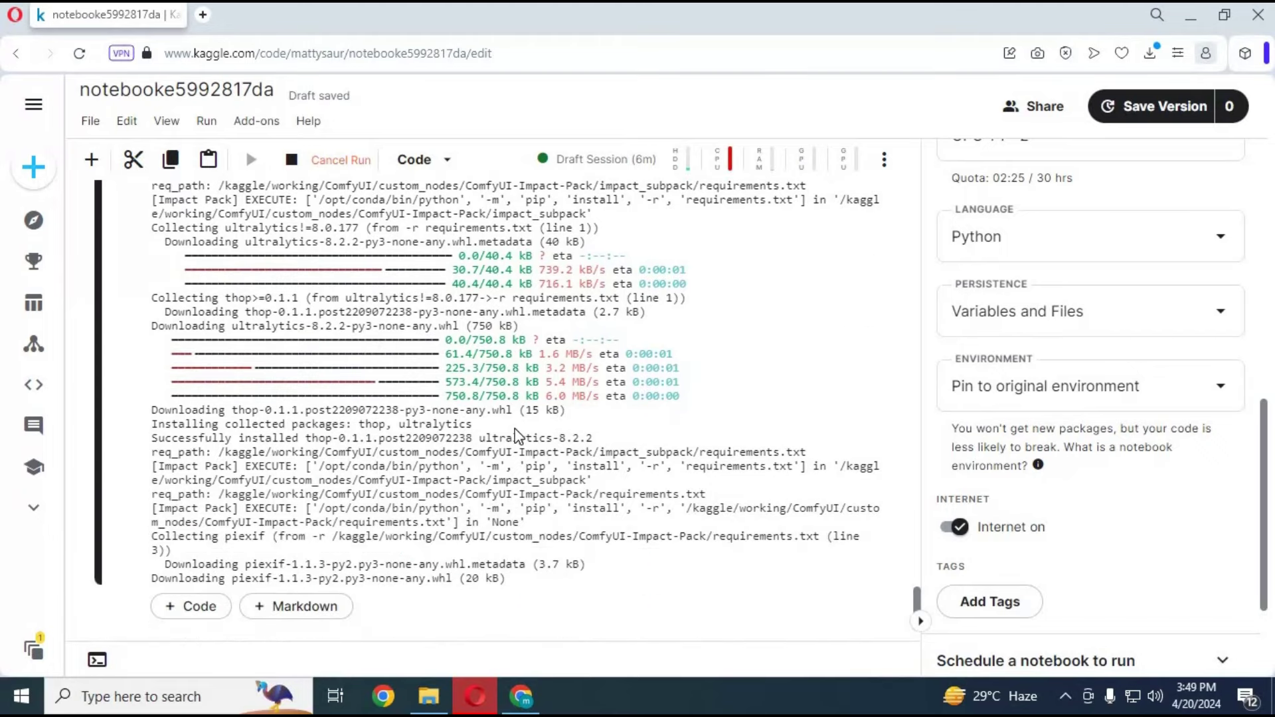
scroll(525, 437, "down", 3)
scroll(551, 440, "down", 4)
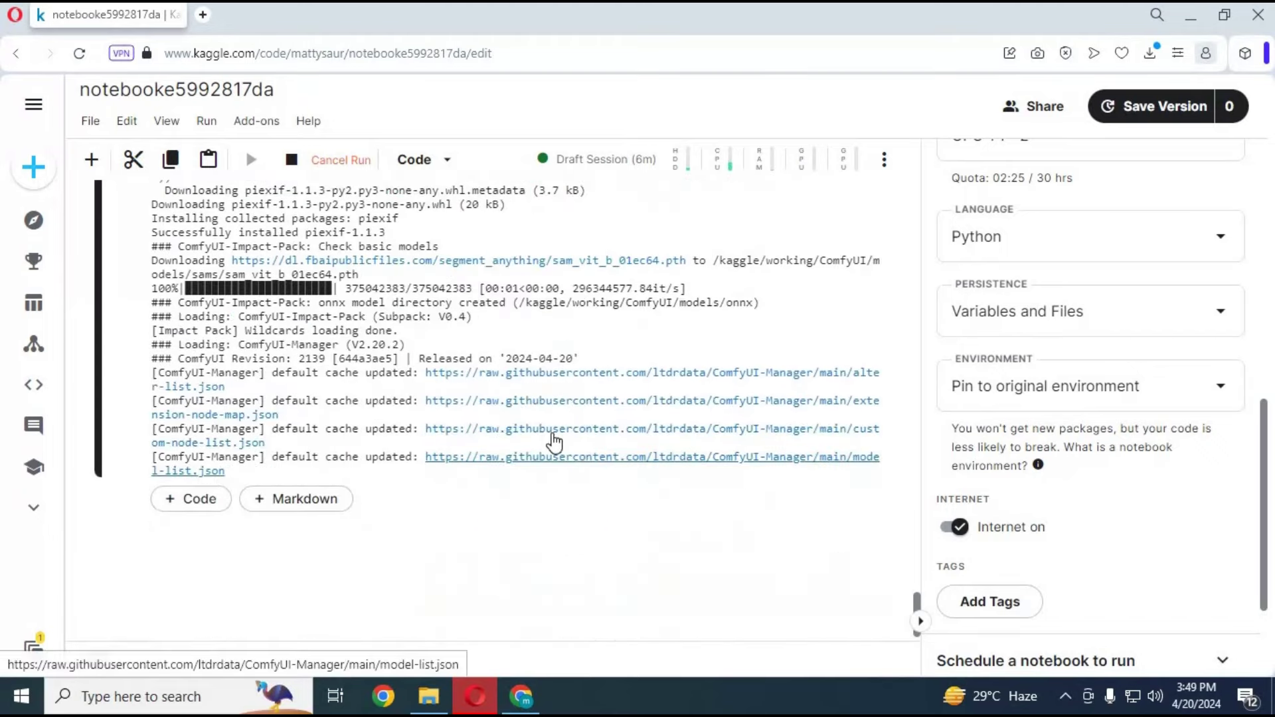
scroll(555, 442, "up", 12)
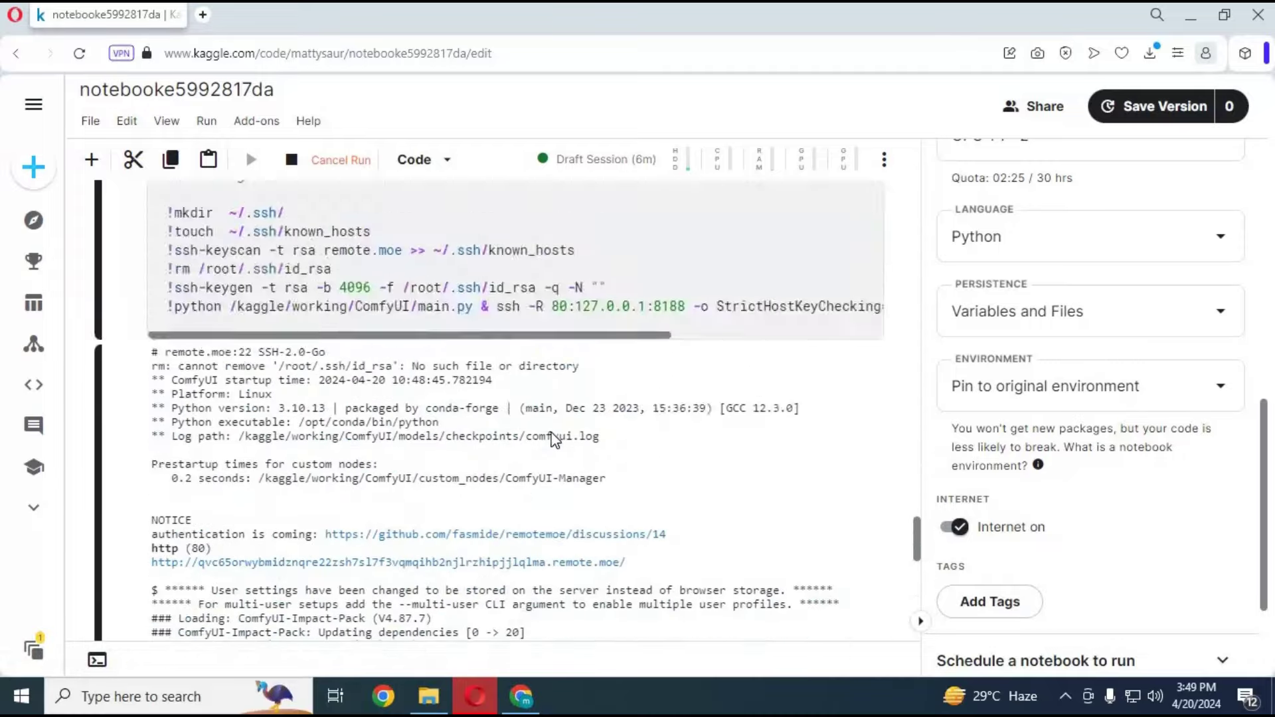
scroll(554, 442, "up", 3)
scroll(535, 462, "down", 3)
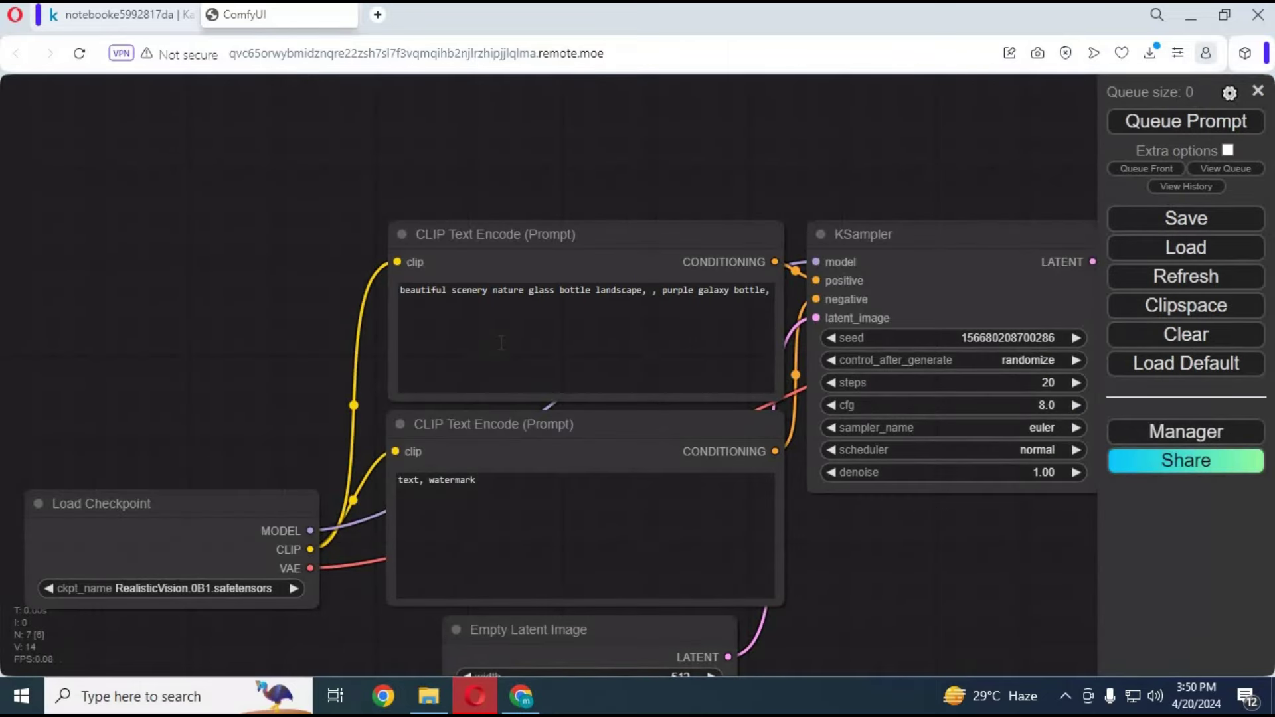
Zoom and pan the canvas to see the default graph from Load Checkpoint to Save Image
scroll(232, 249, "down", 2)
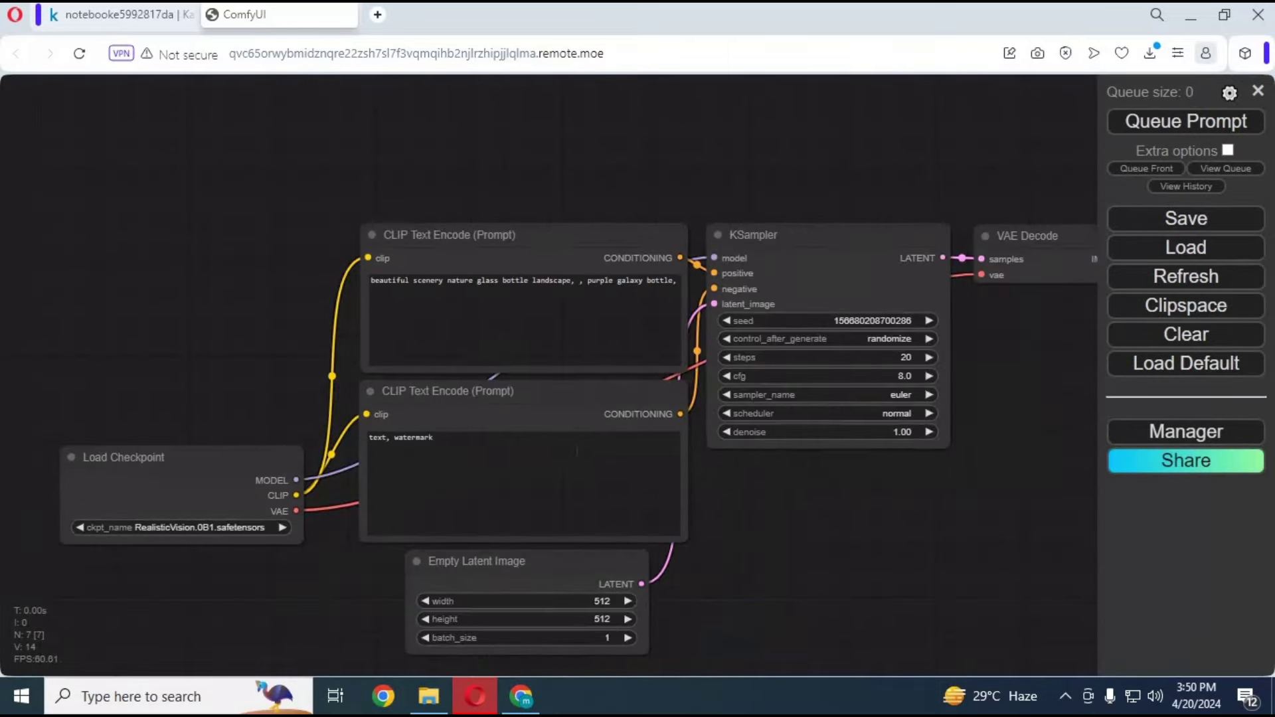
left_click_drag(862, 512, 802, 460)
scroll(770, 451, "up", 1)
scroll(771, 451, "down", 2)
scroll(803, 460, "down", 4)
scroll(769, 450, "up", 3)
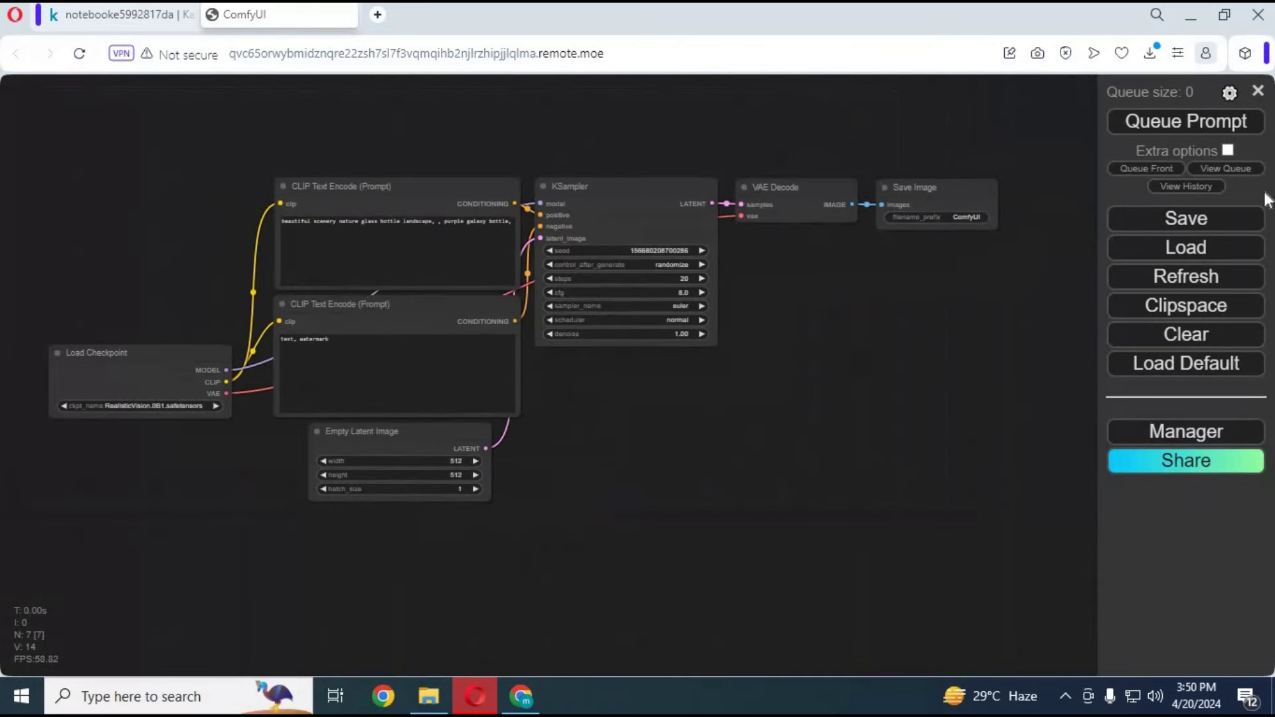
Queue the default workflow to generate the purple galaxy bottle test image
left_click(1237, 133)
Load ConsistantCharacter.json, close the missing node types warning, and zoom around the graph
left_click(1164, 247)
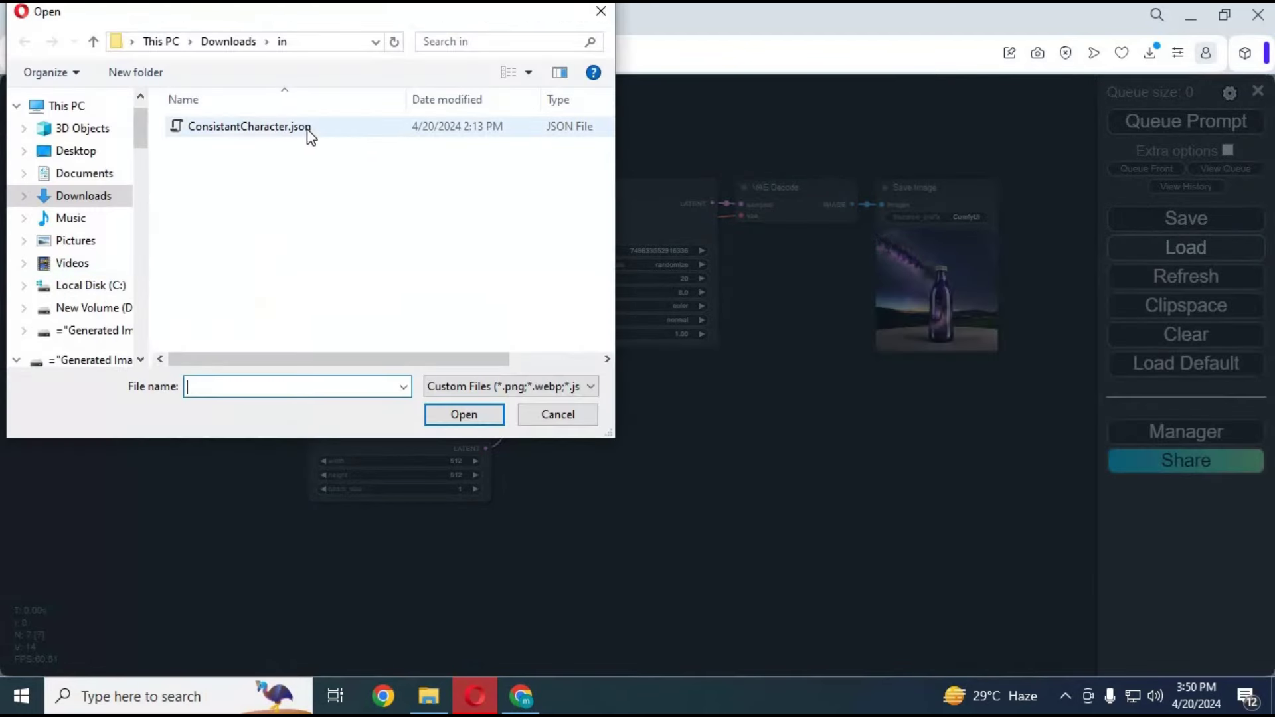
double_click(252, 130)
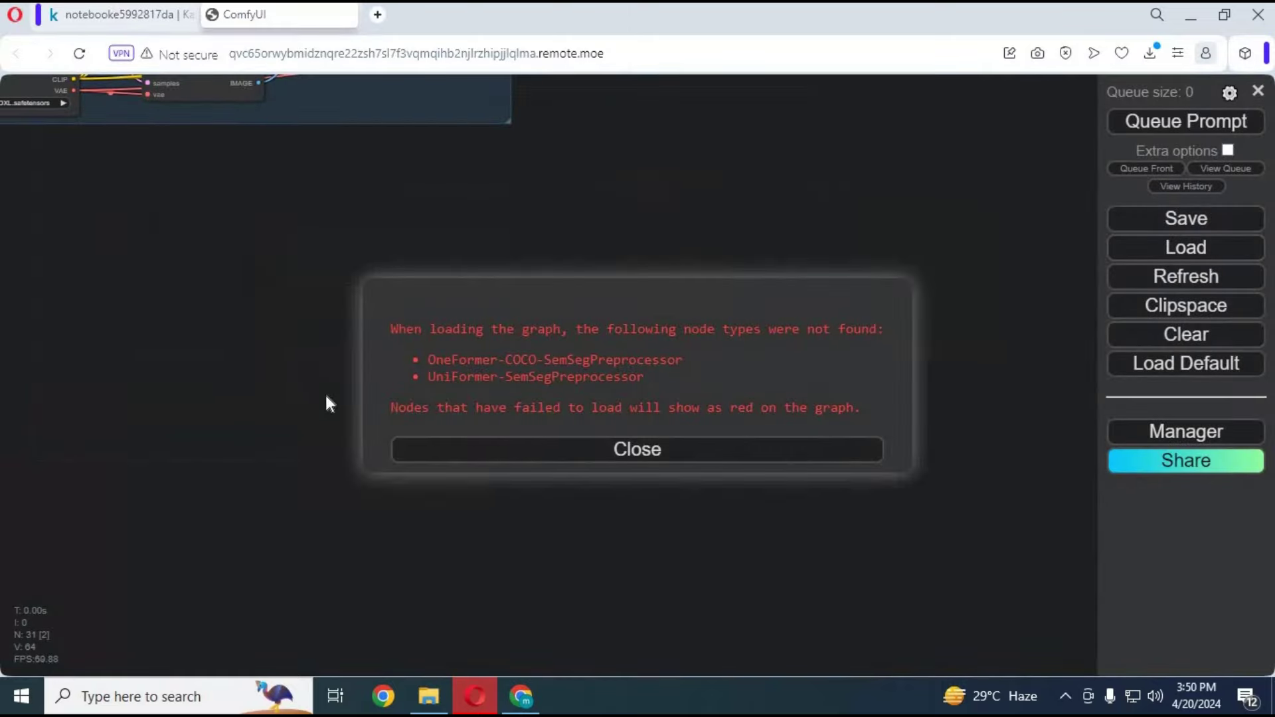
left_click(590, 452)
scroll(372, 362, "down", 5)
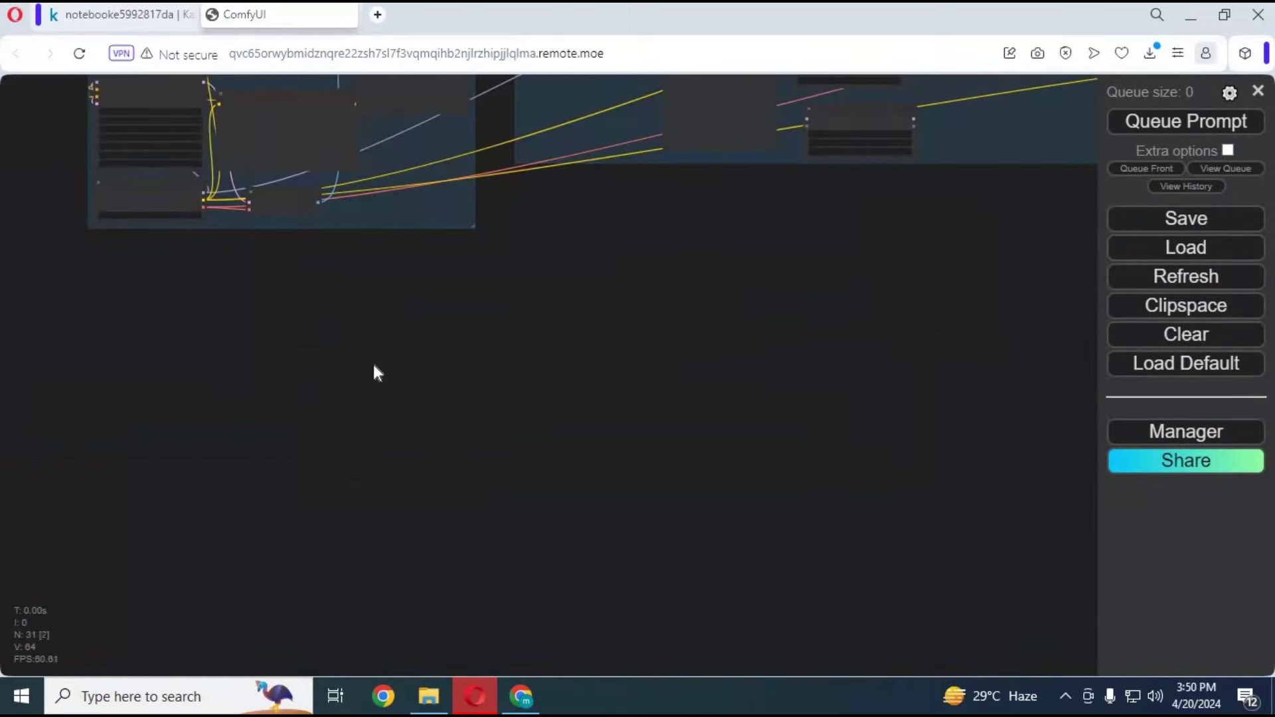
scroll(439, 458, "up", 10)
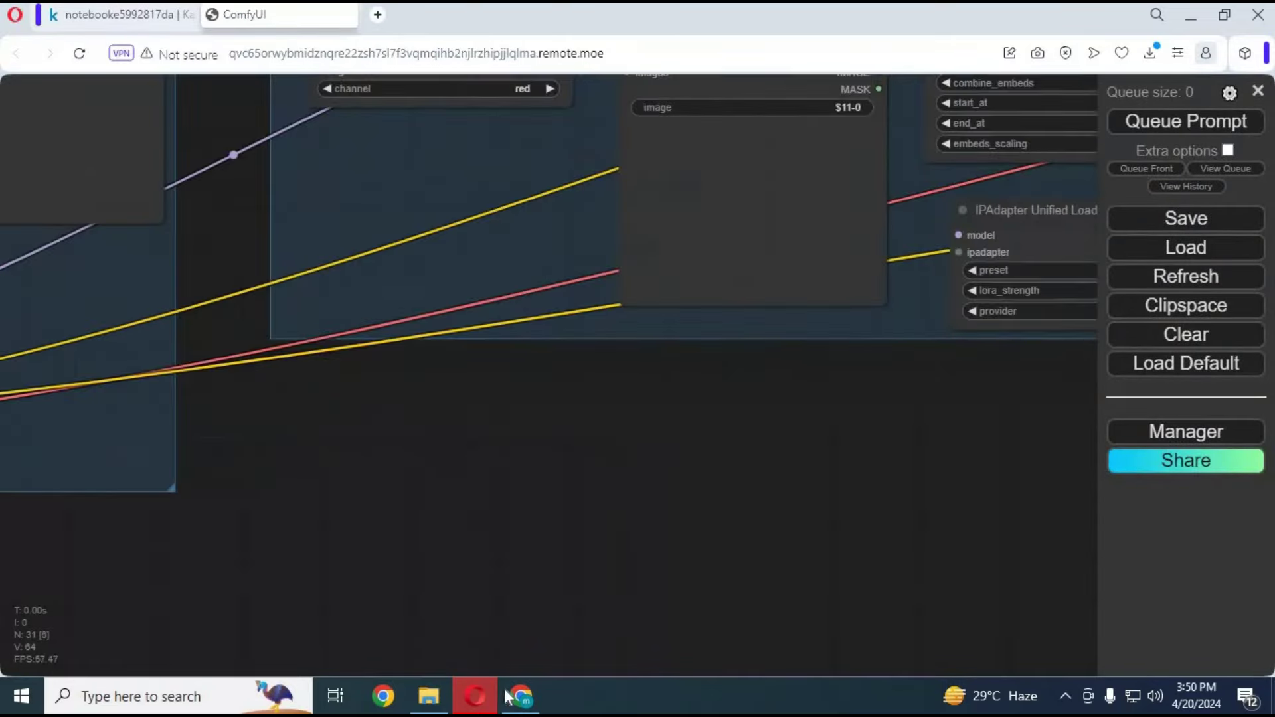
scroll(447, 493, "up", 1)
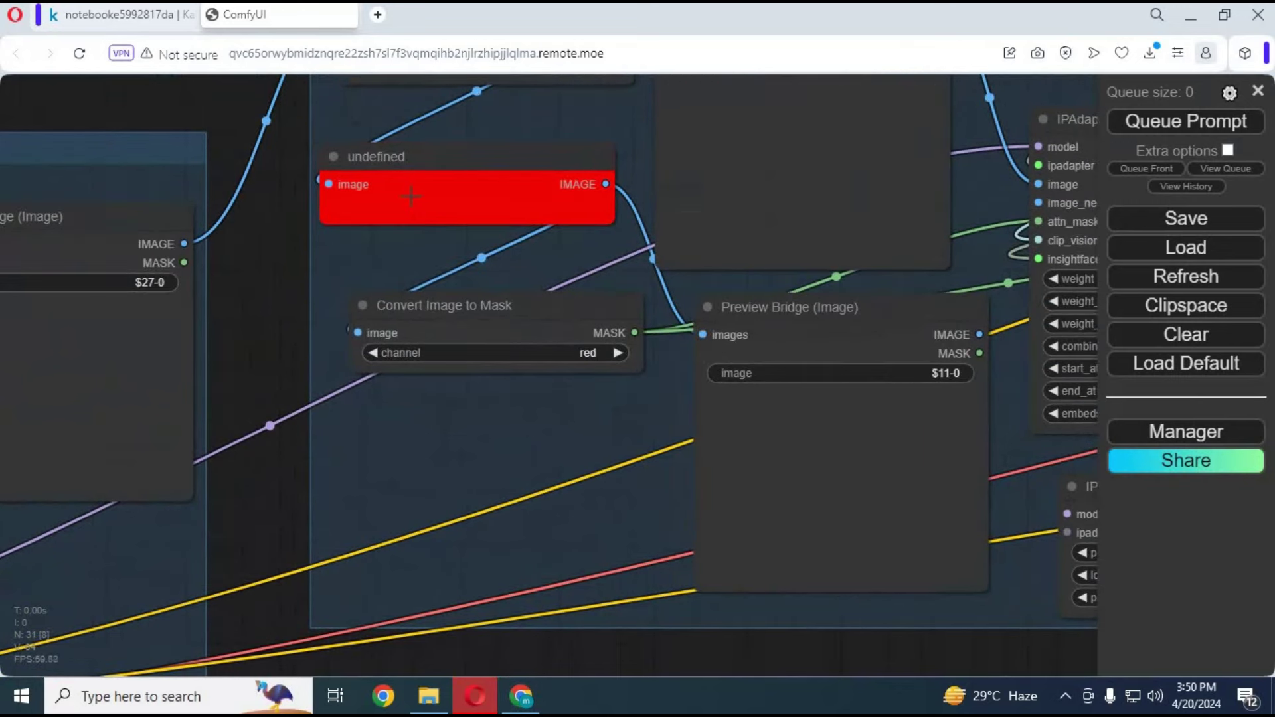
scroll(412, 233, "down", 1)
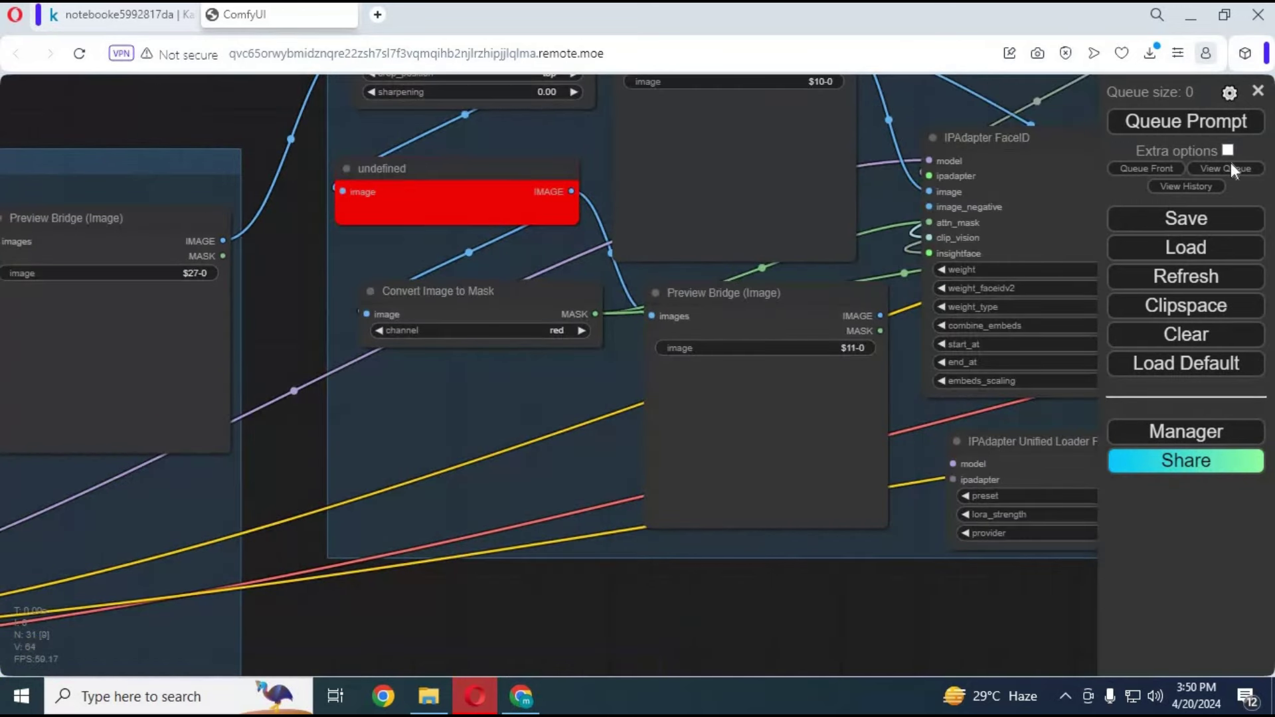
Install ComfyUI's ControlNet Auxiliary Preprocessors from the Manager's missing custom nodes list
left_click(1203, 439)
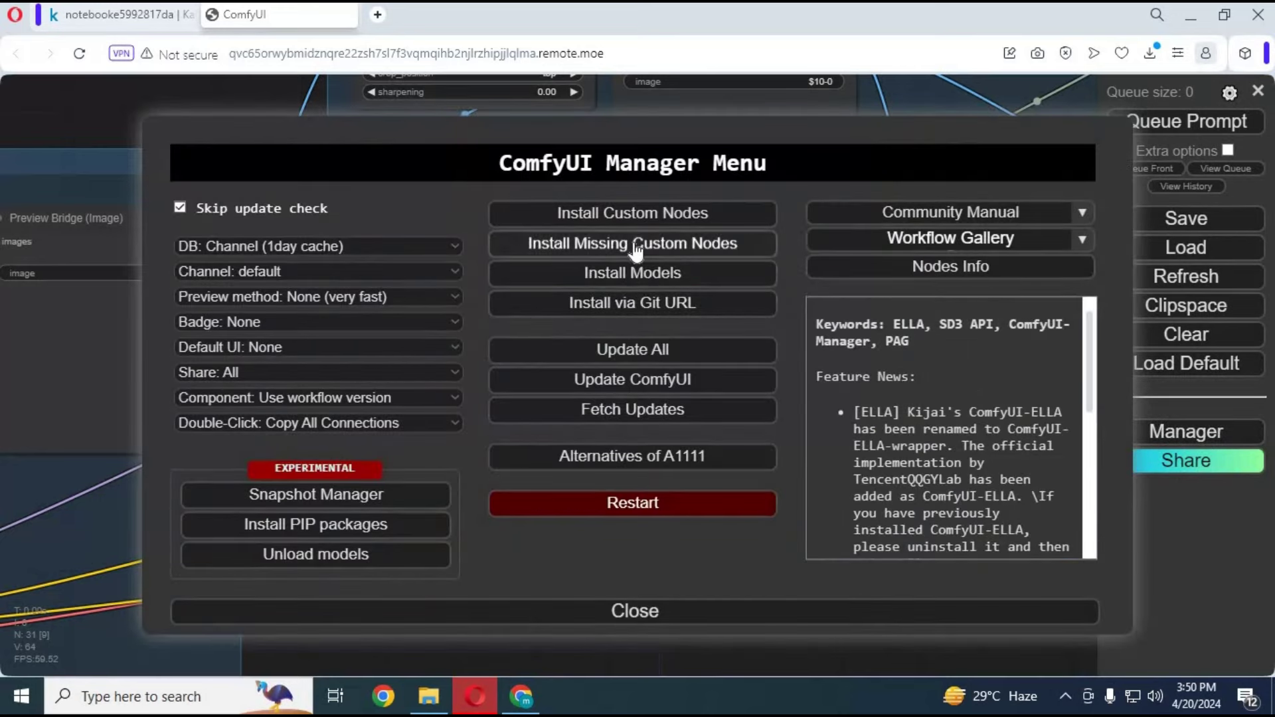
left_click(525, 259)
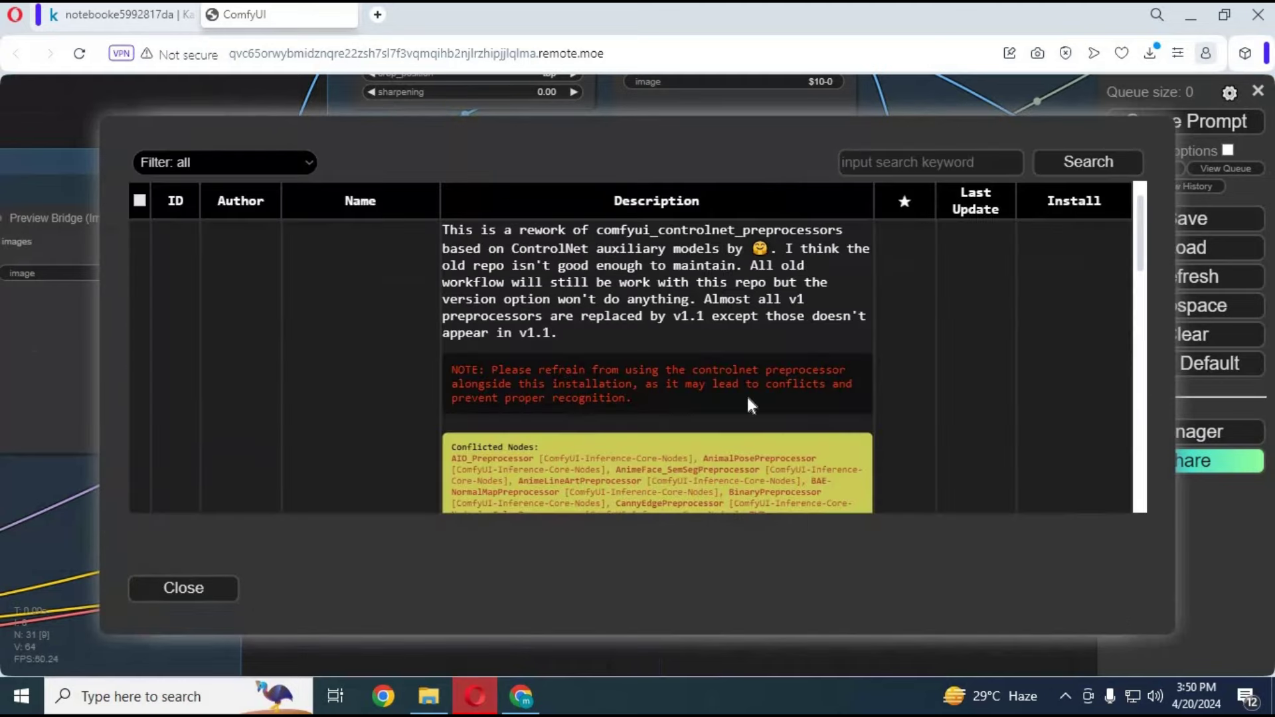
scroll(748, 402, "down", 8)
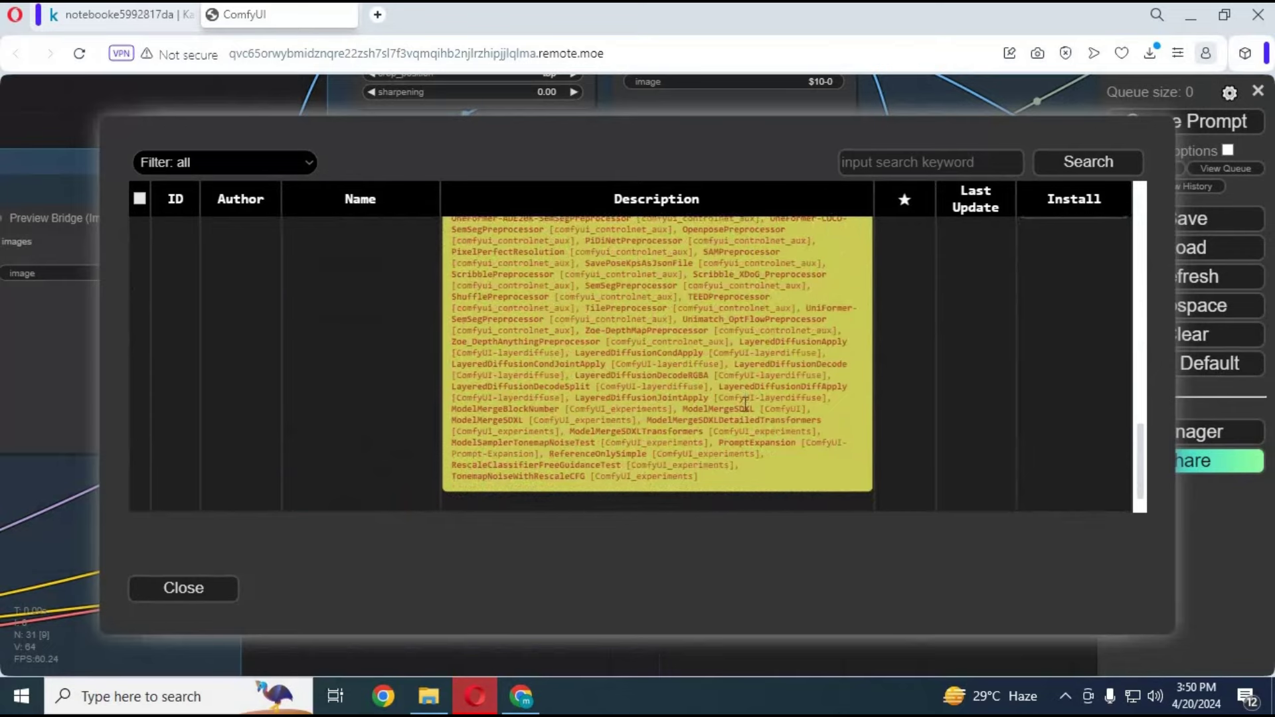
scroll(745, 403, "up", 8)
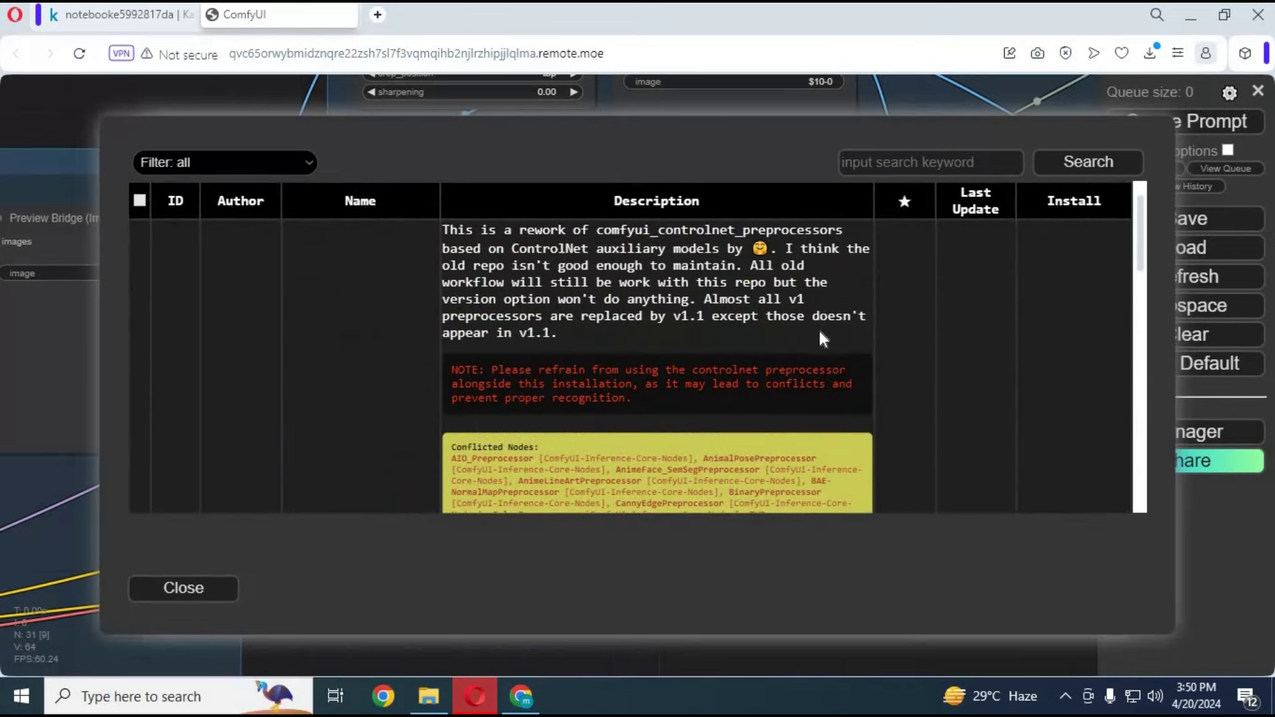
scroll(837, 352, "down", 3)
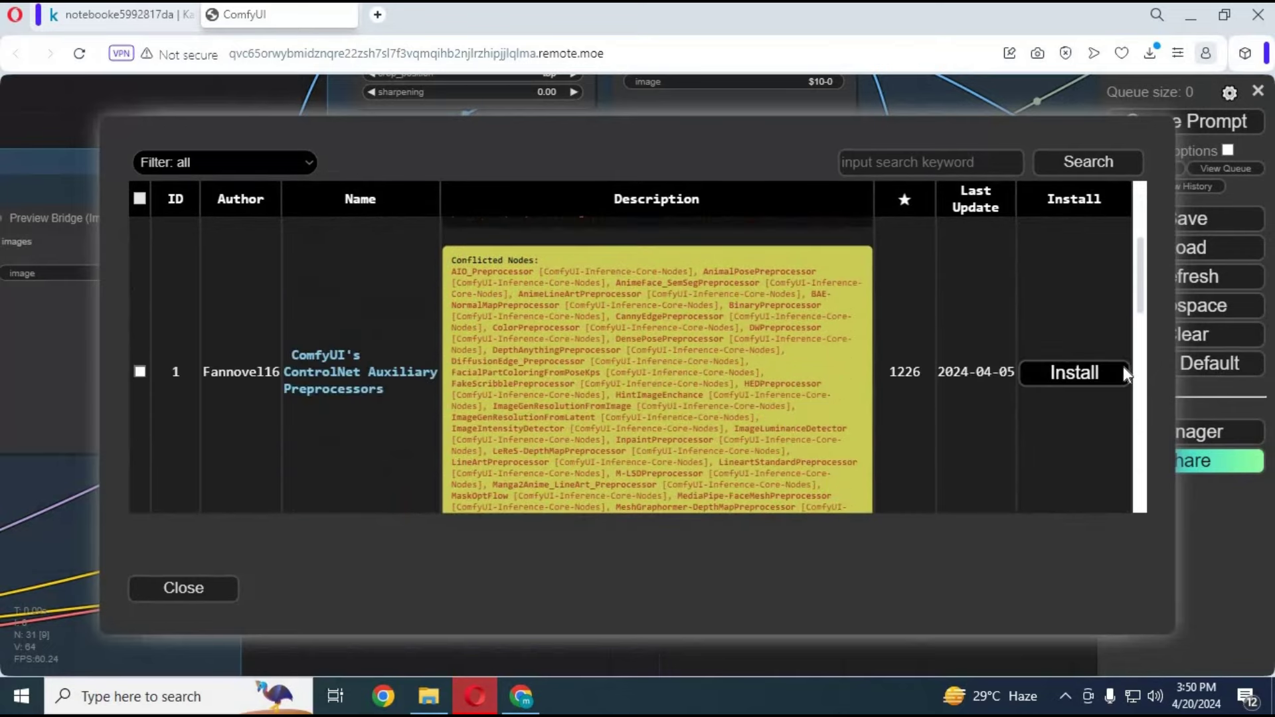
left_click(1080, 376)
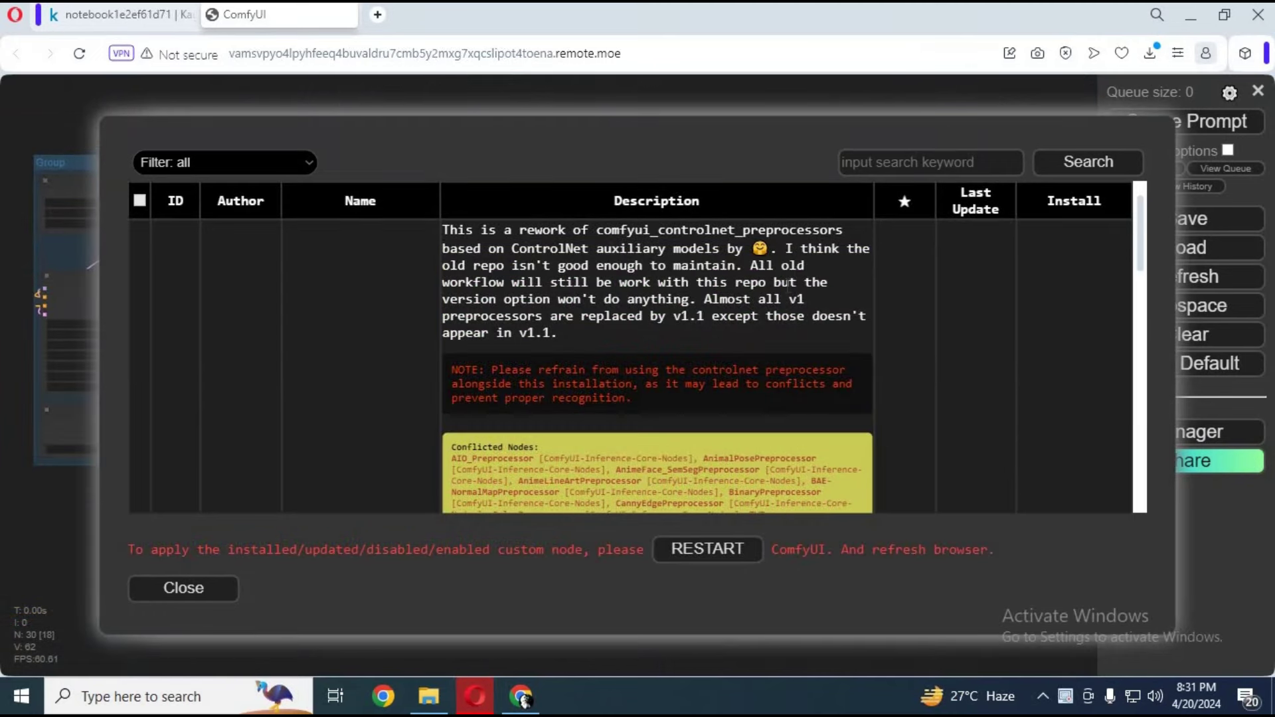
Restart the ComfyUI server to apply the new nodes, then return to the Kaggle notebook
left_click(693, 554)
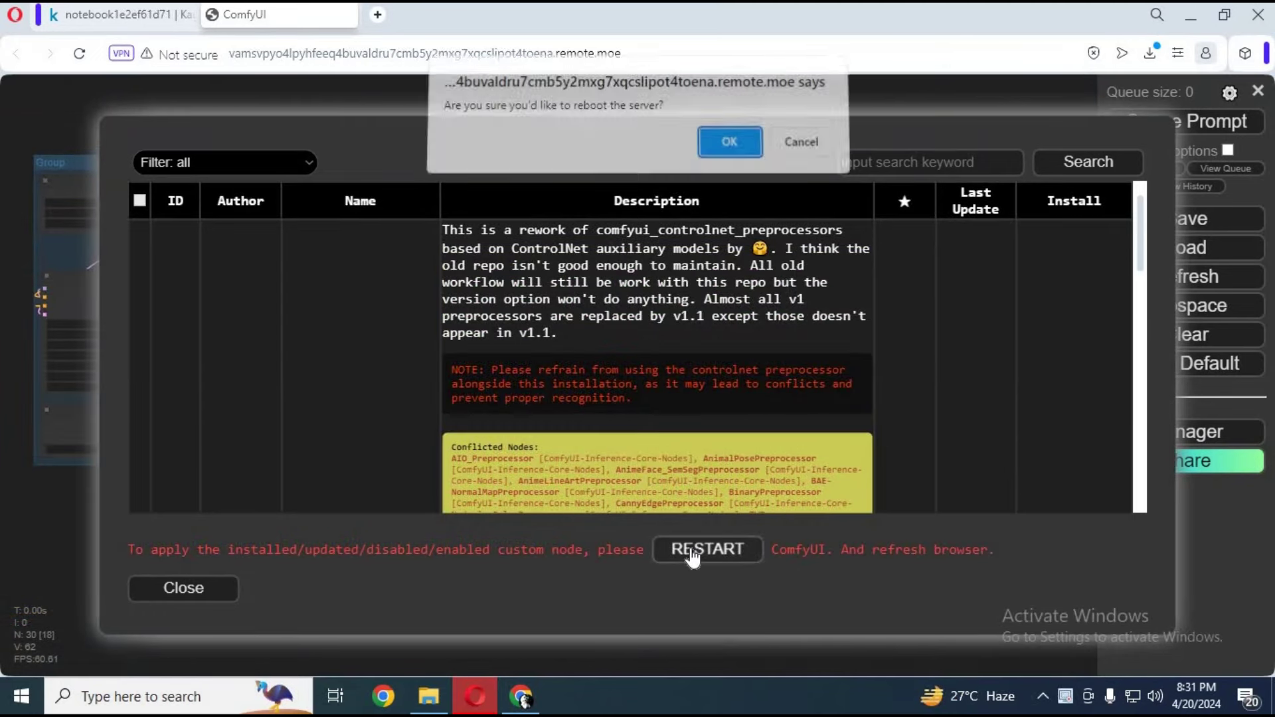
left_click(729, 153)
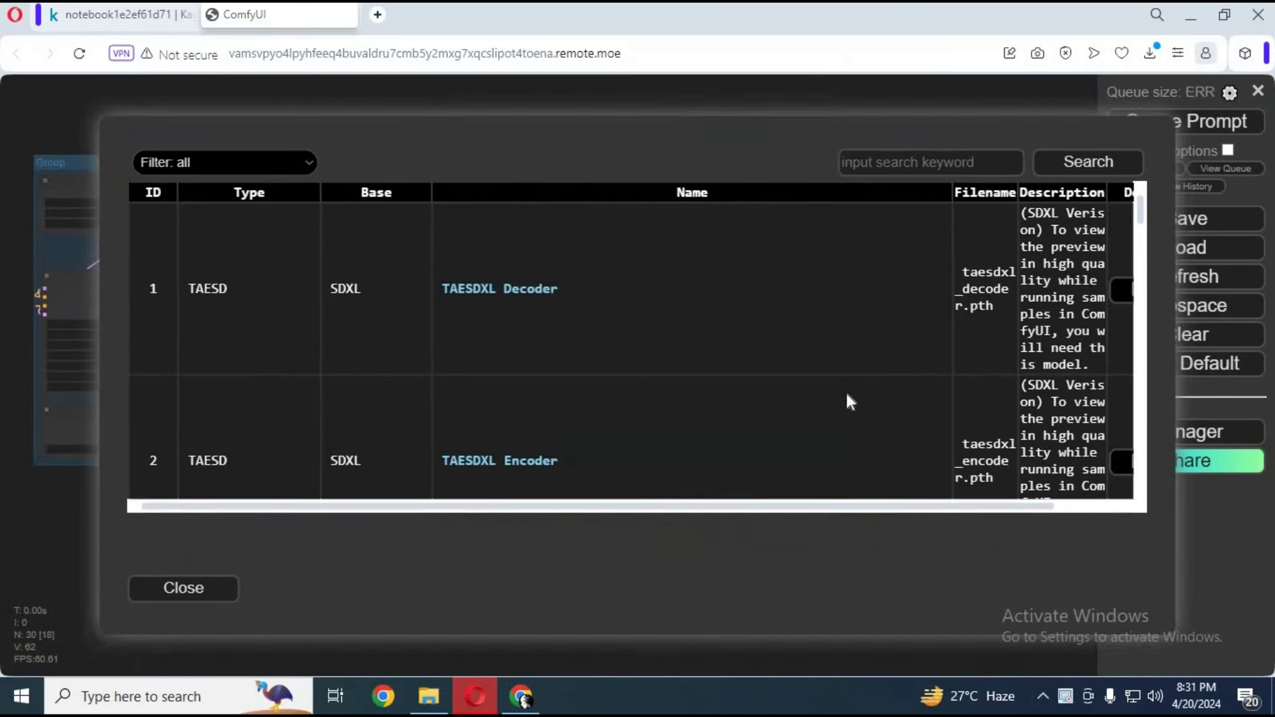
left_click(206, 591)
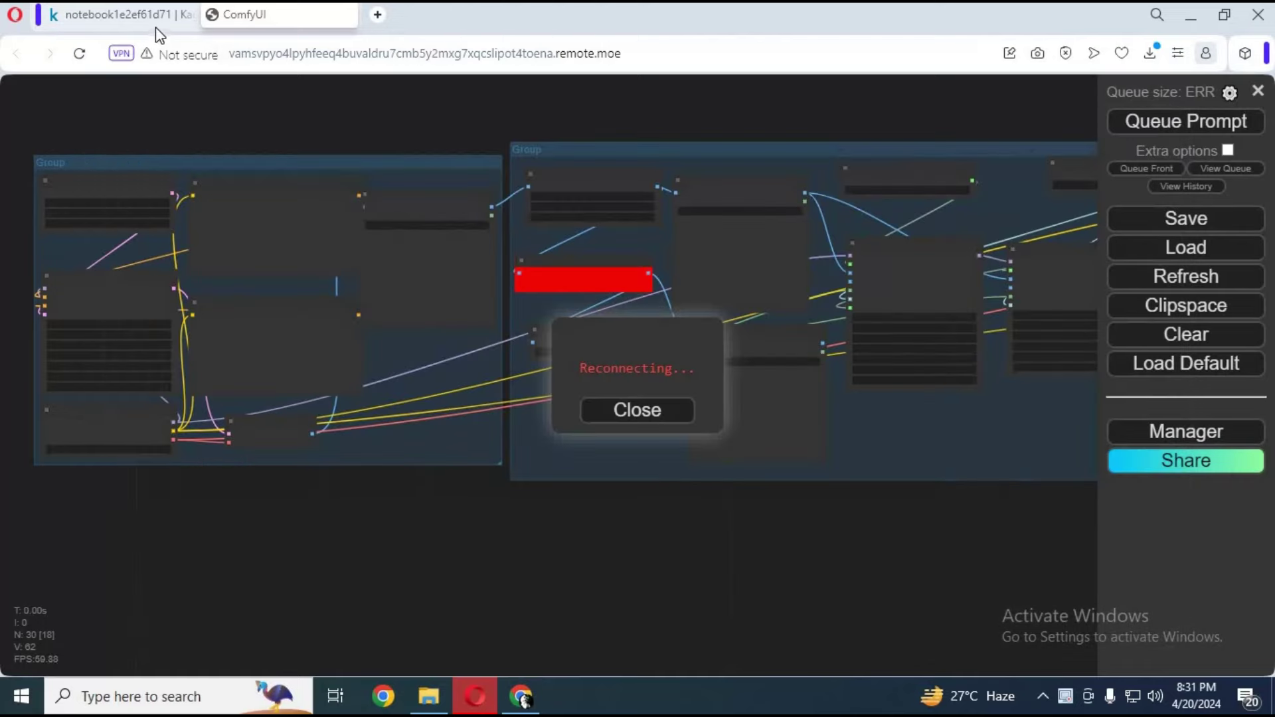
left_click(159, 20)
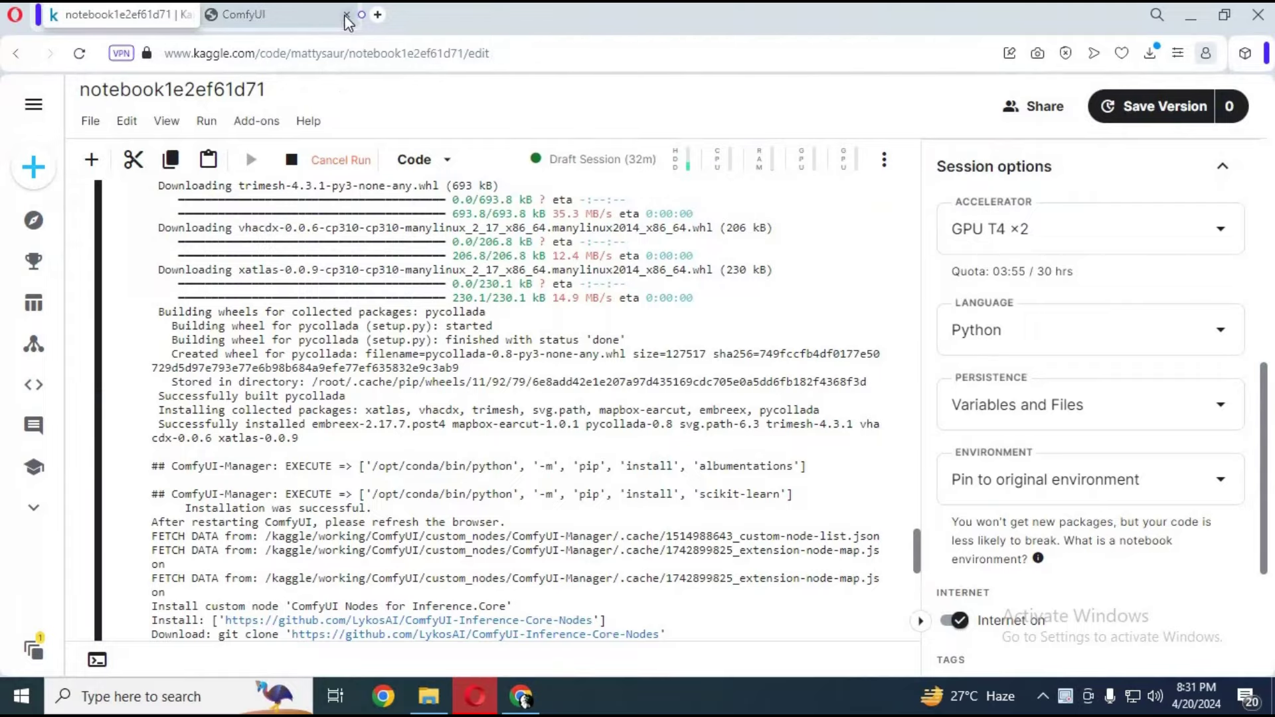
Close the outdated ComfyUI tab and scroll up through the Kaggle install log
left_click(345, 15)
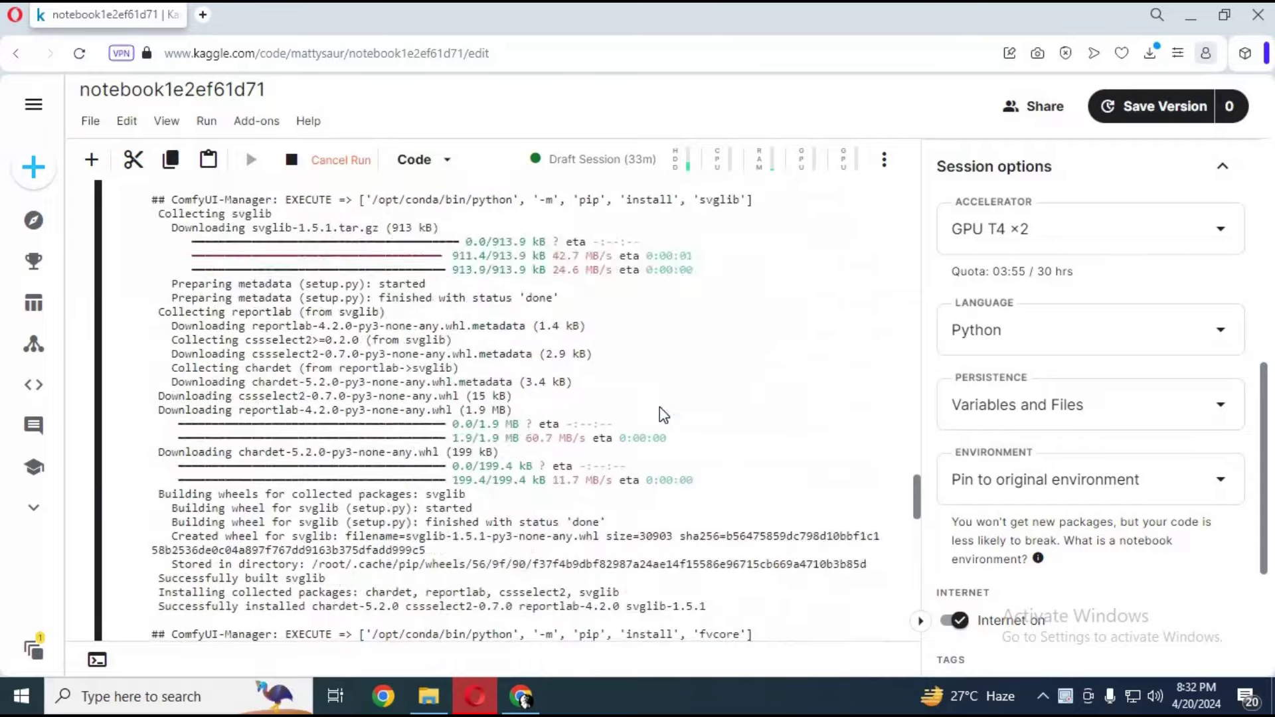
scroll(664, 416, "up", 20)
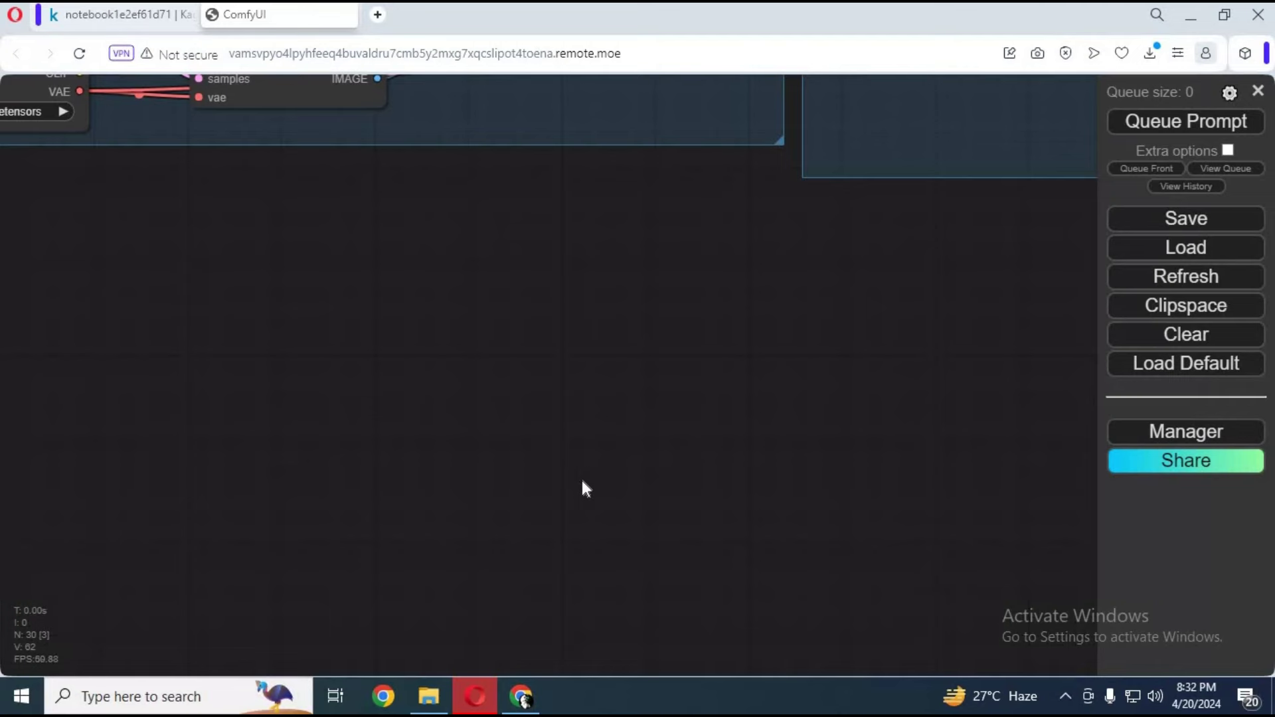
scroll(603, 463, "down", 5)
scroll(703, 546, "up", 1)
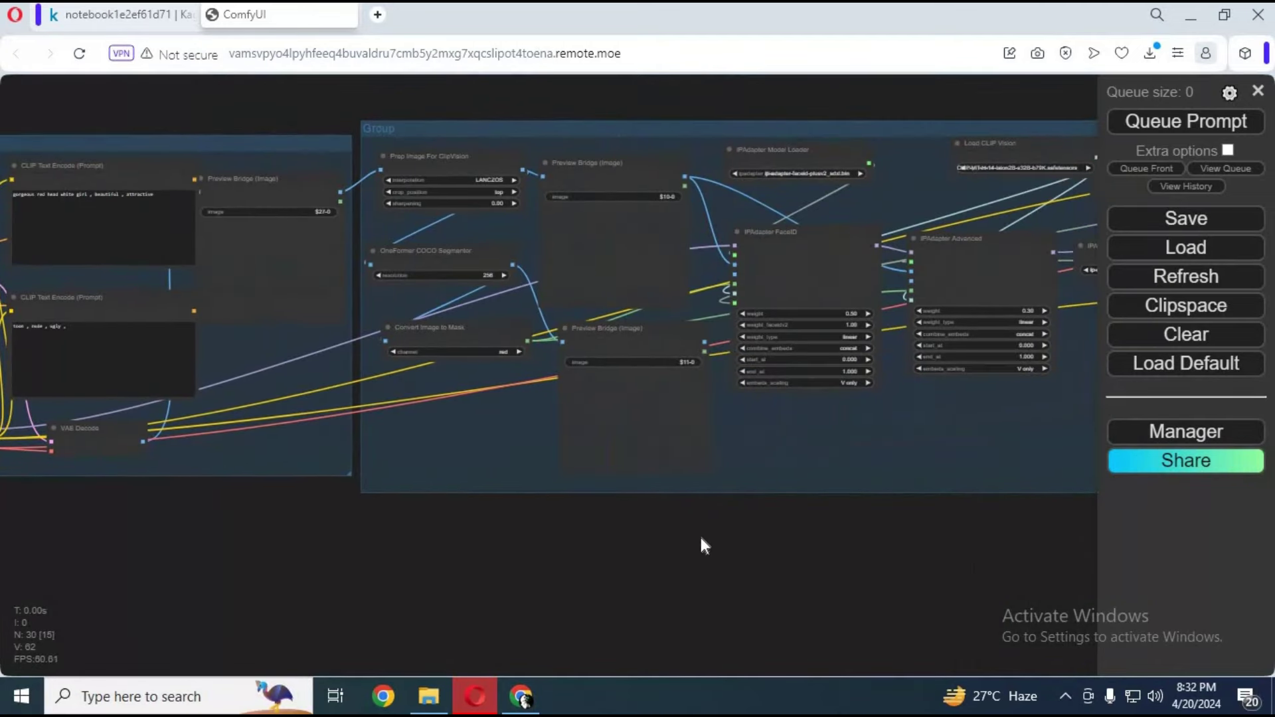
scroll(256, 540, "down", 1)
left_click_drag(512, 570, 455, 555)
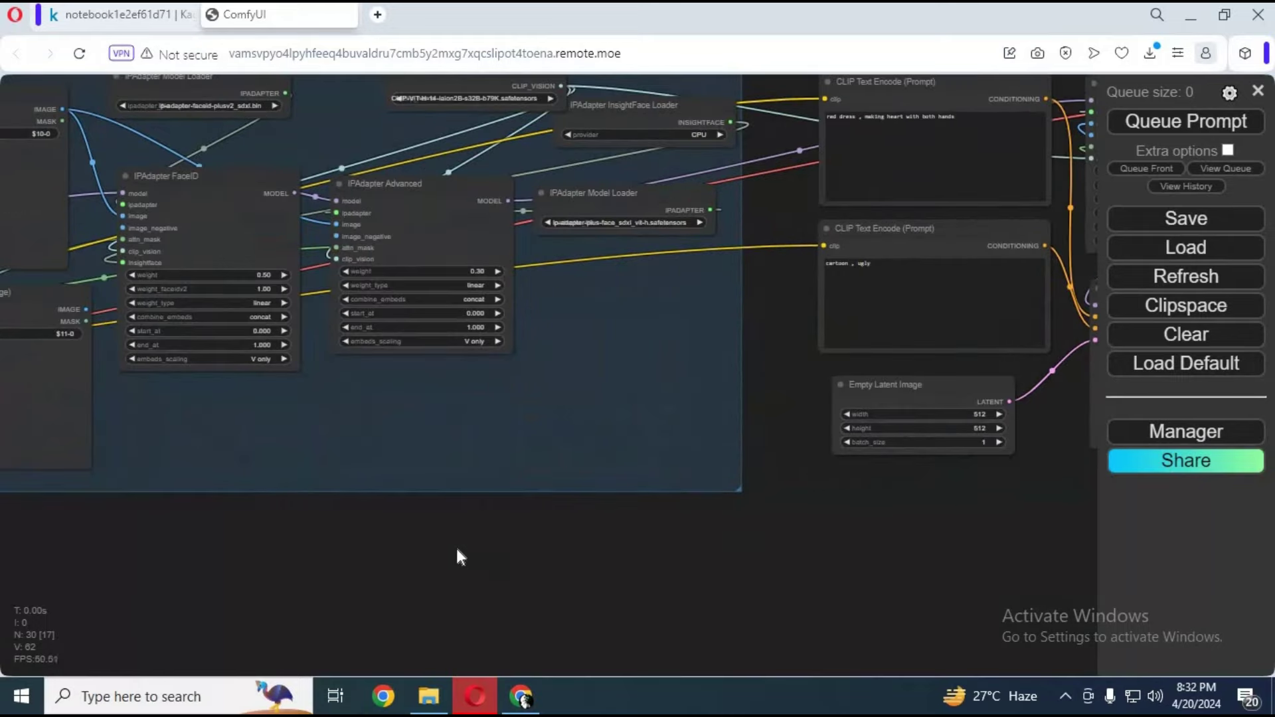
scroll(456, 555, "up", 2)
left_click_drag(804, 583, 1155, 585)
scroll(672, 578, "up", 5)
scroll(649, 607, "down", 2)
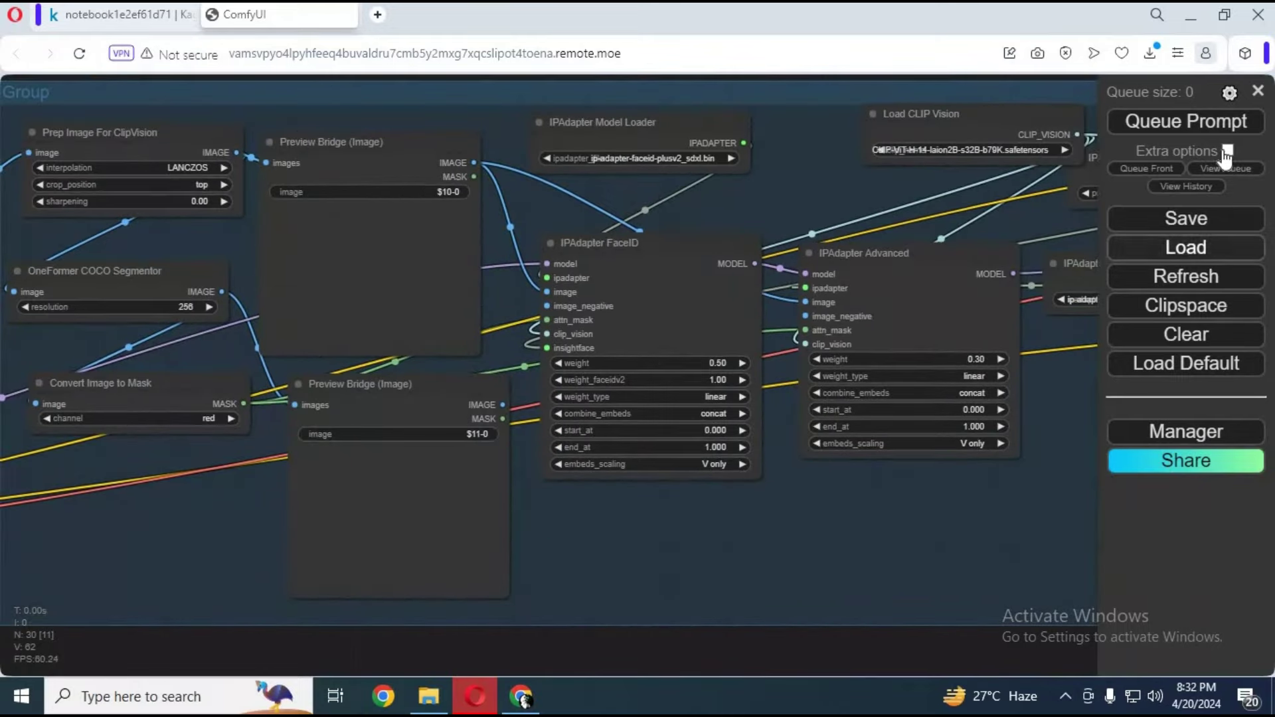
Search the Manager's models for clip_vision and install the IP-Adapter ViT-H CLIPVision model
left_click(1186, 432)
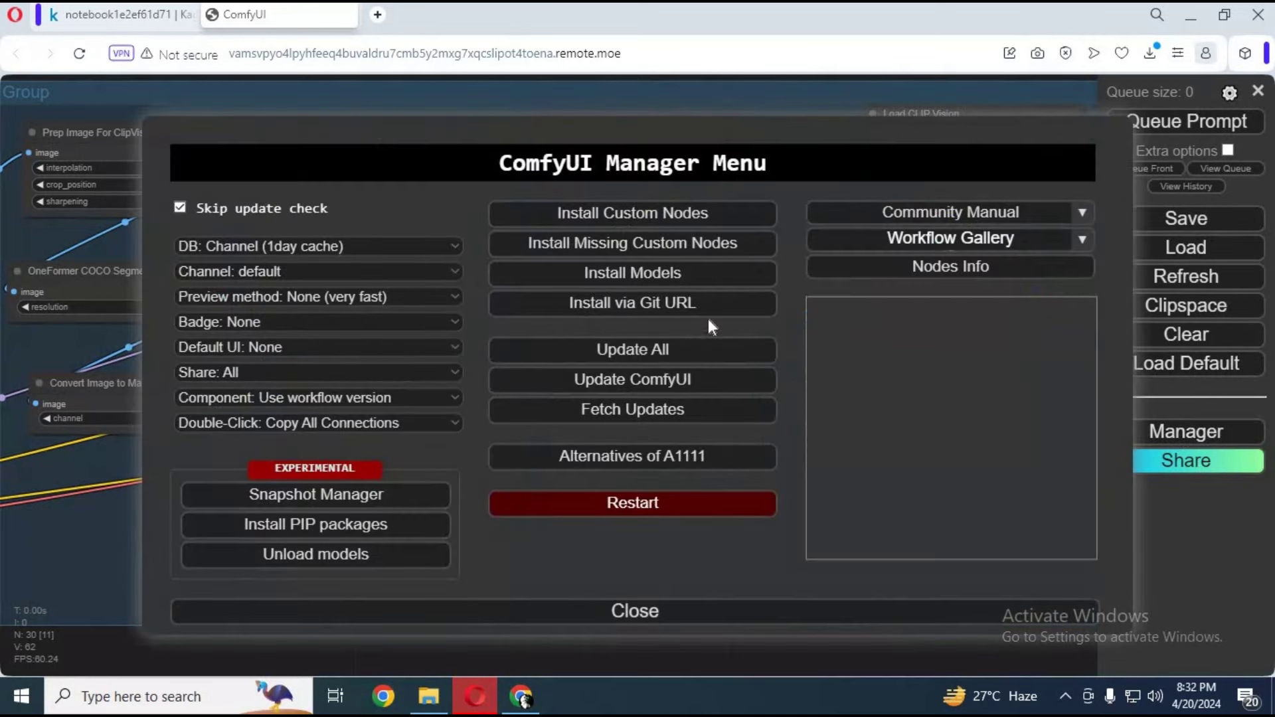
left_click(651, 283)
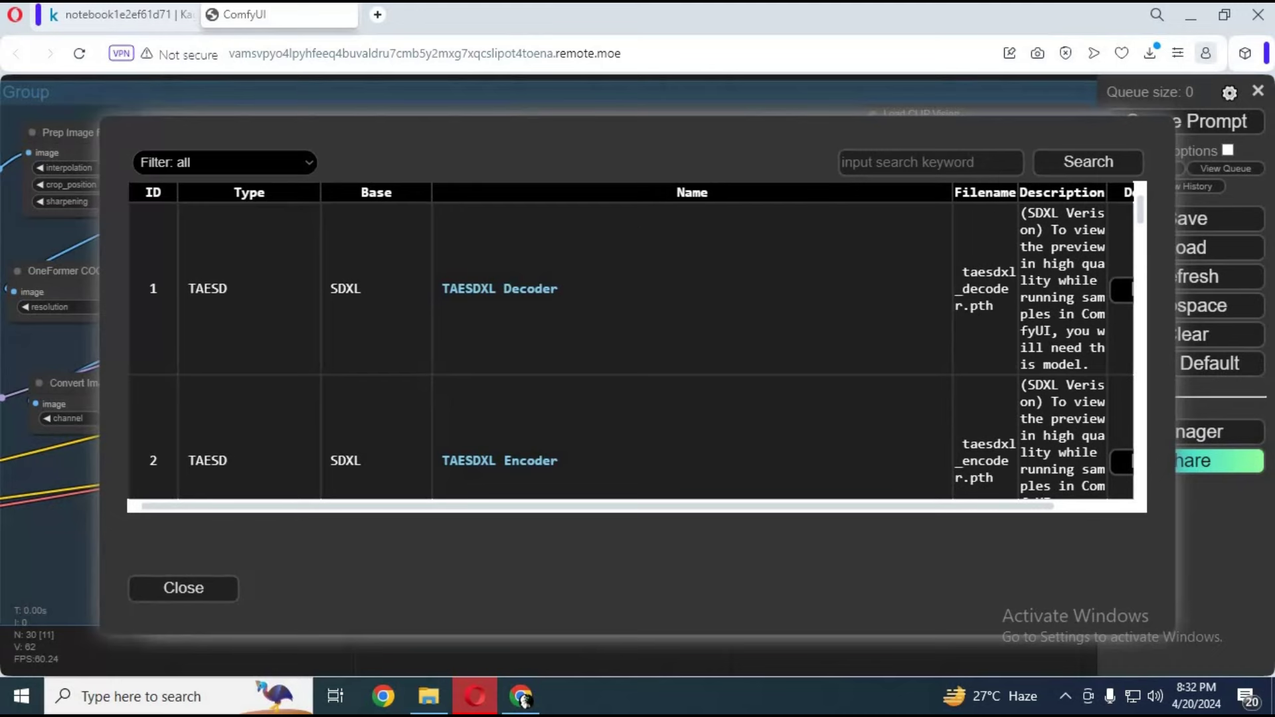
left_click(908, 158)
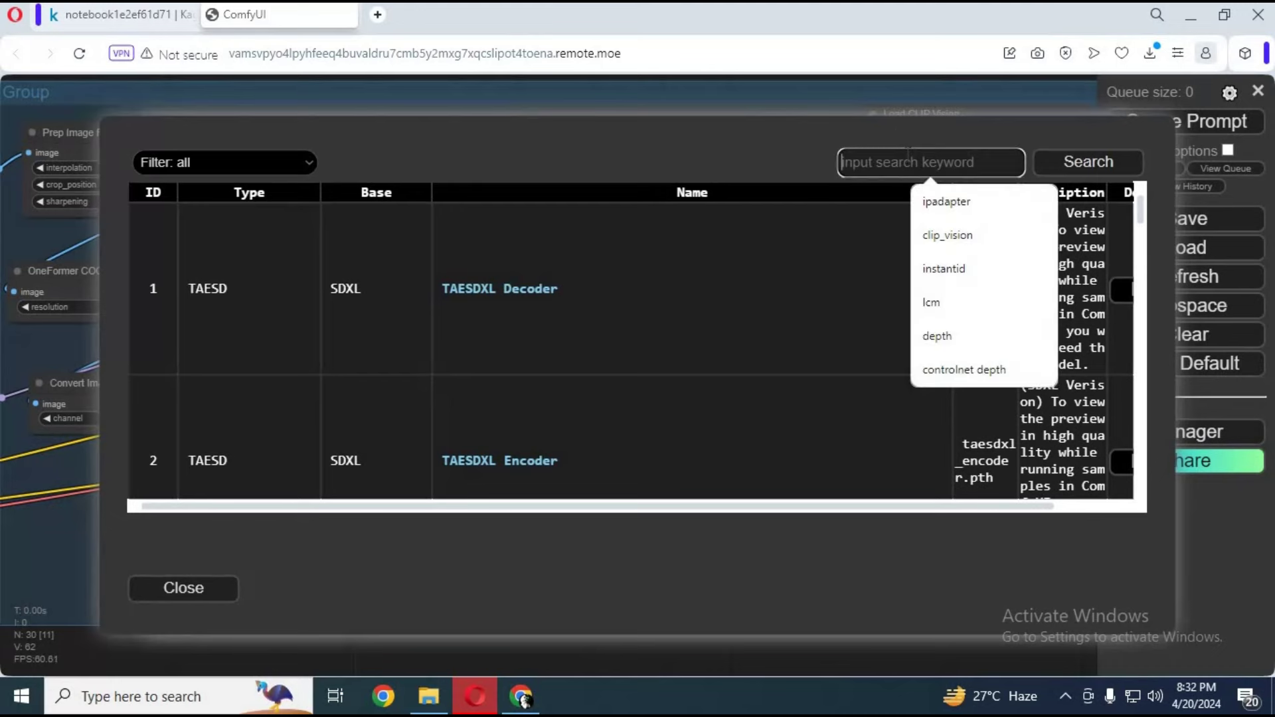
left_click(963, 238)
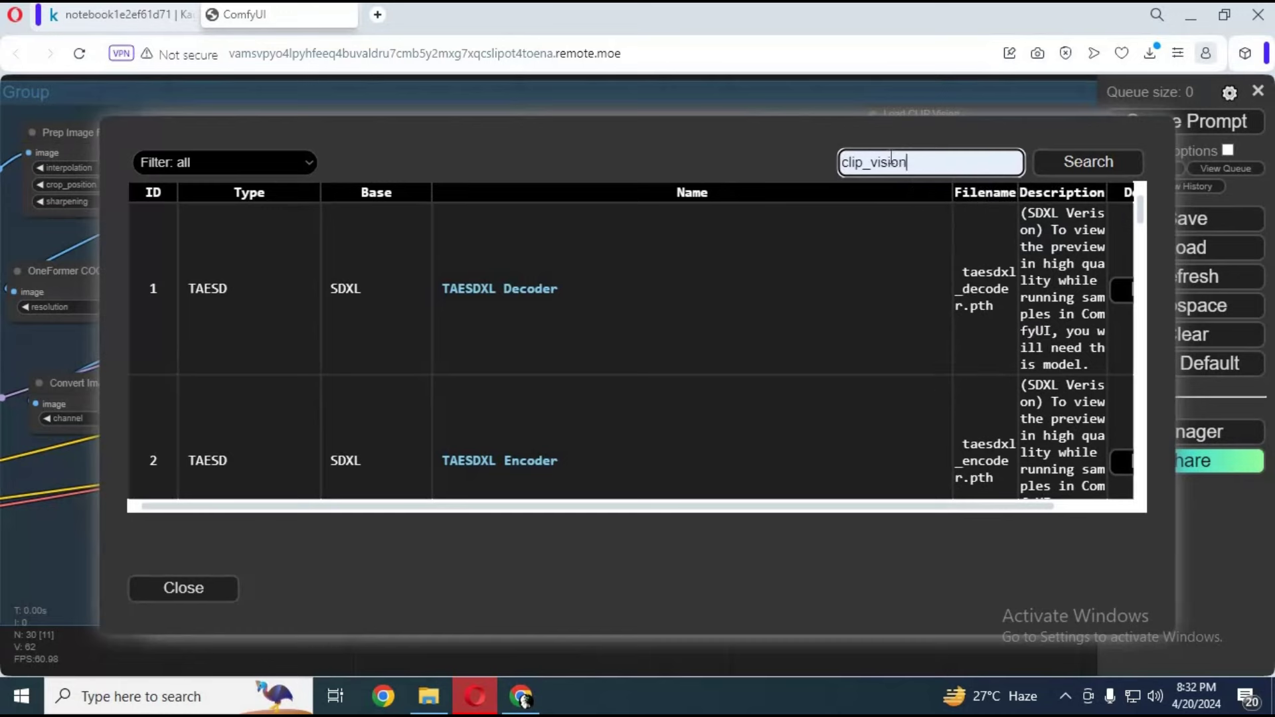
left_click(1090, 174)
left_click(1070, 313)
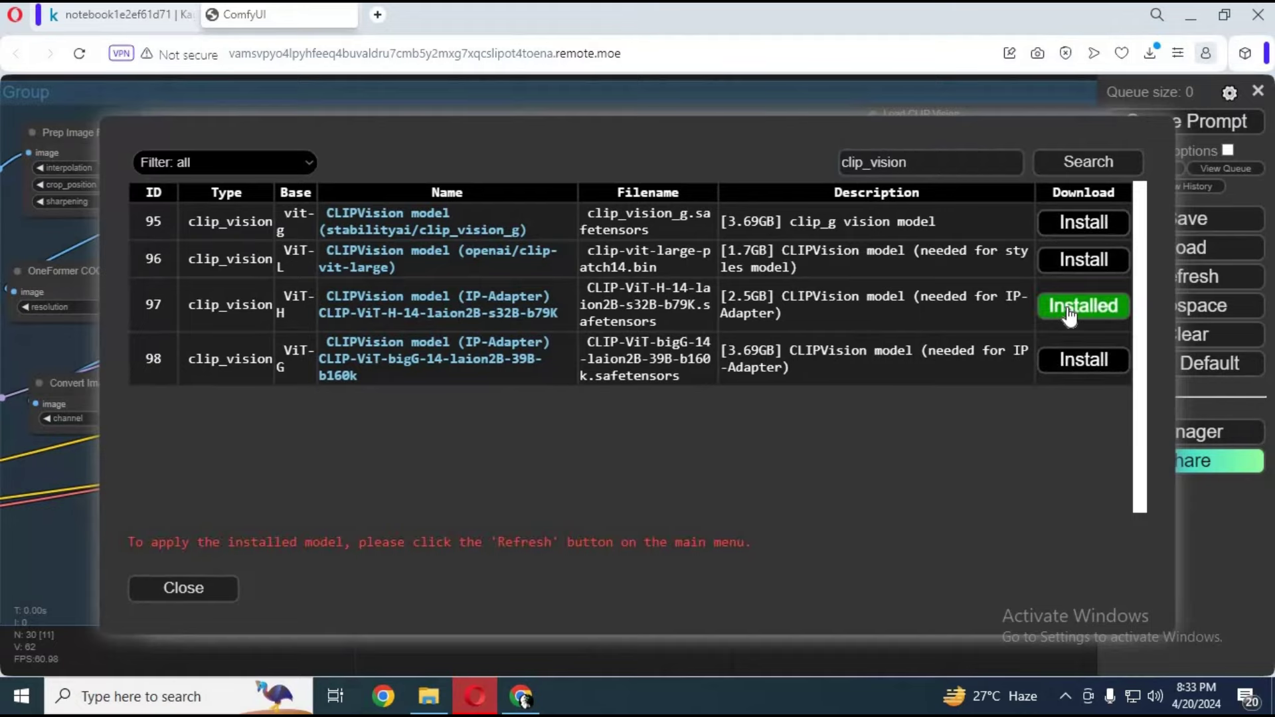
Search 'ipadapter' and install the SD1.5 FaceID-Plus V2 LoRA and ip-adapter-faceid-plusv2_sdxl.bin models
left_click(184, 588)
left_click(652, 273)
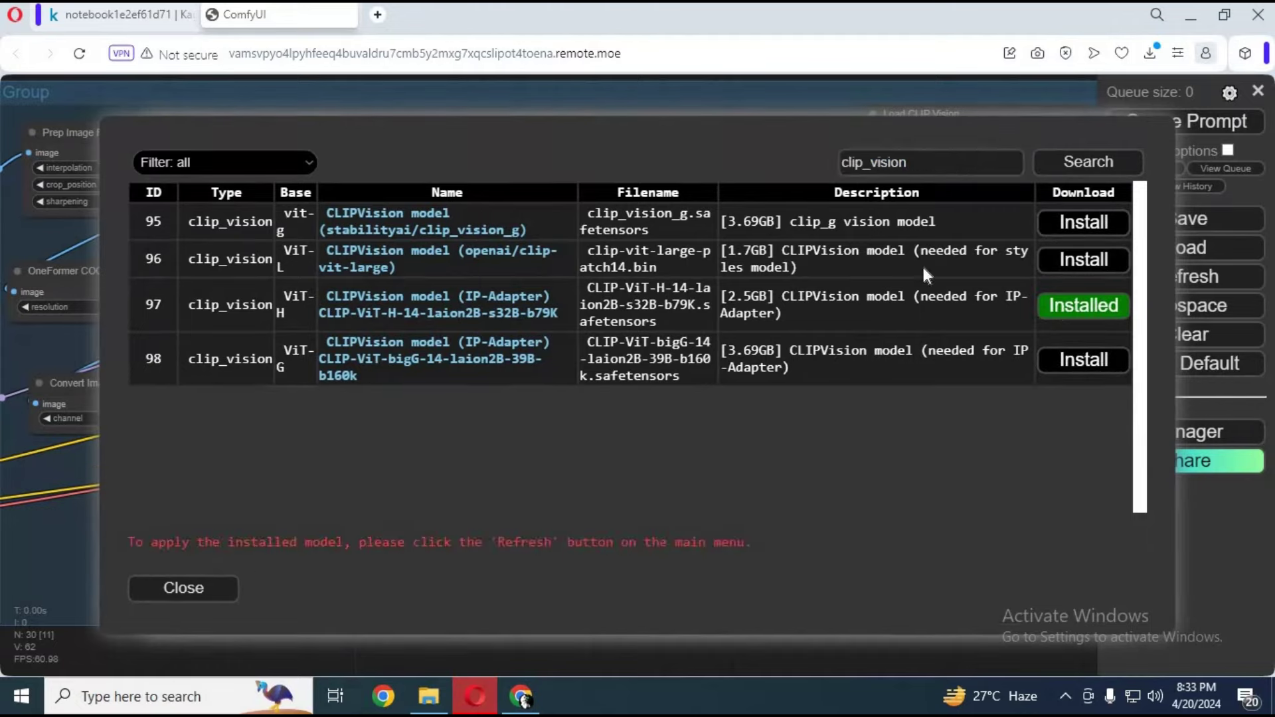
type("ipadapter")
key("Return")
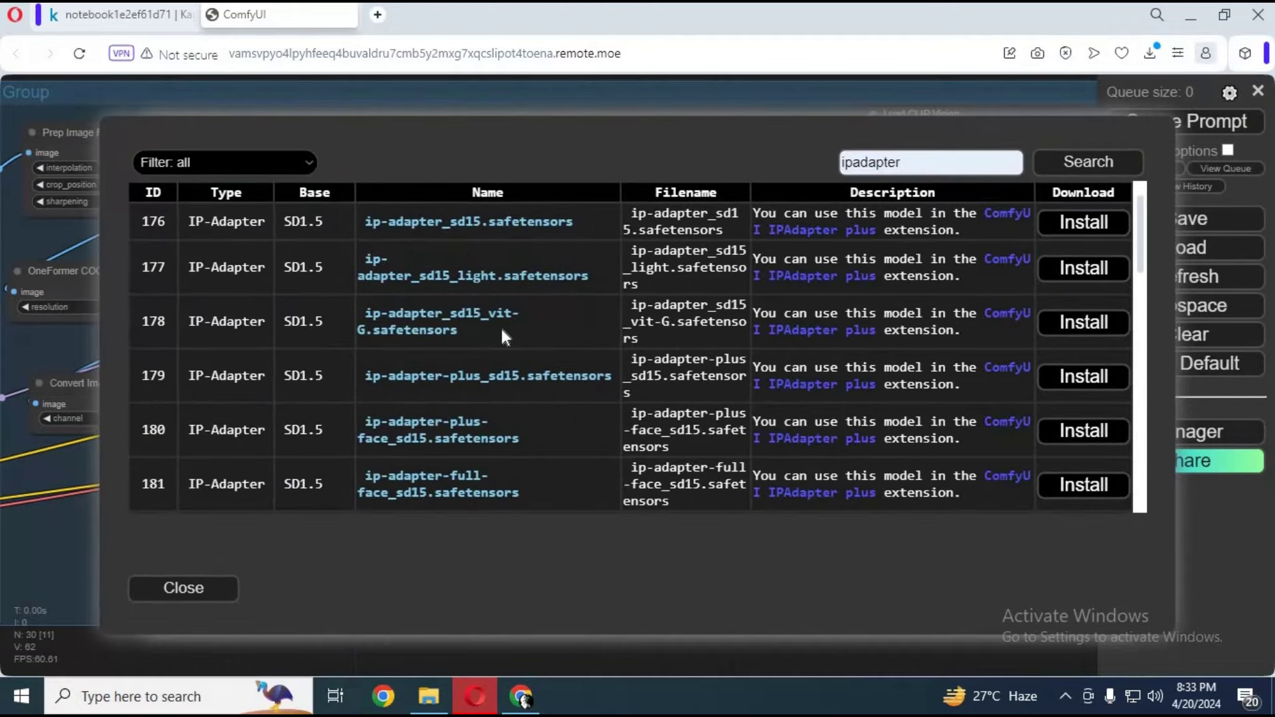
scroll(502, 326, "down", 8)
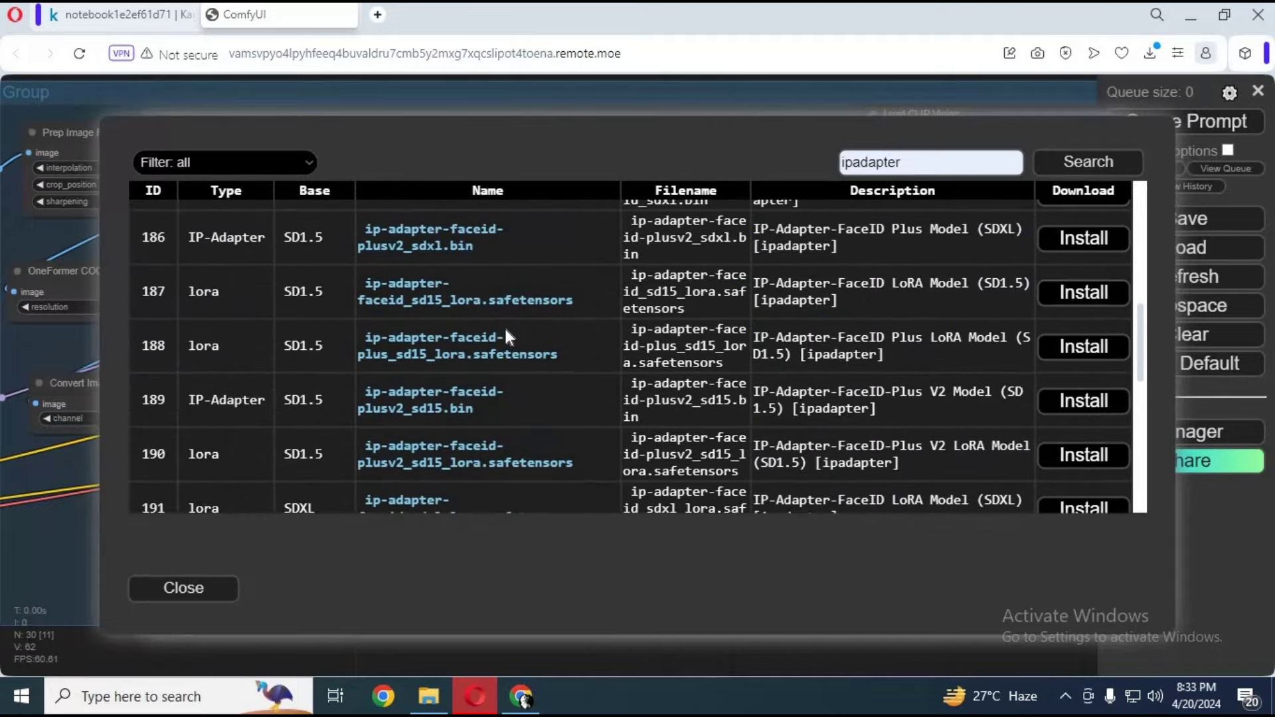
left_click(1088, 455)
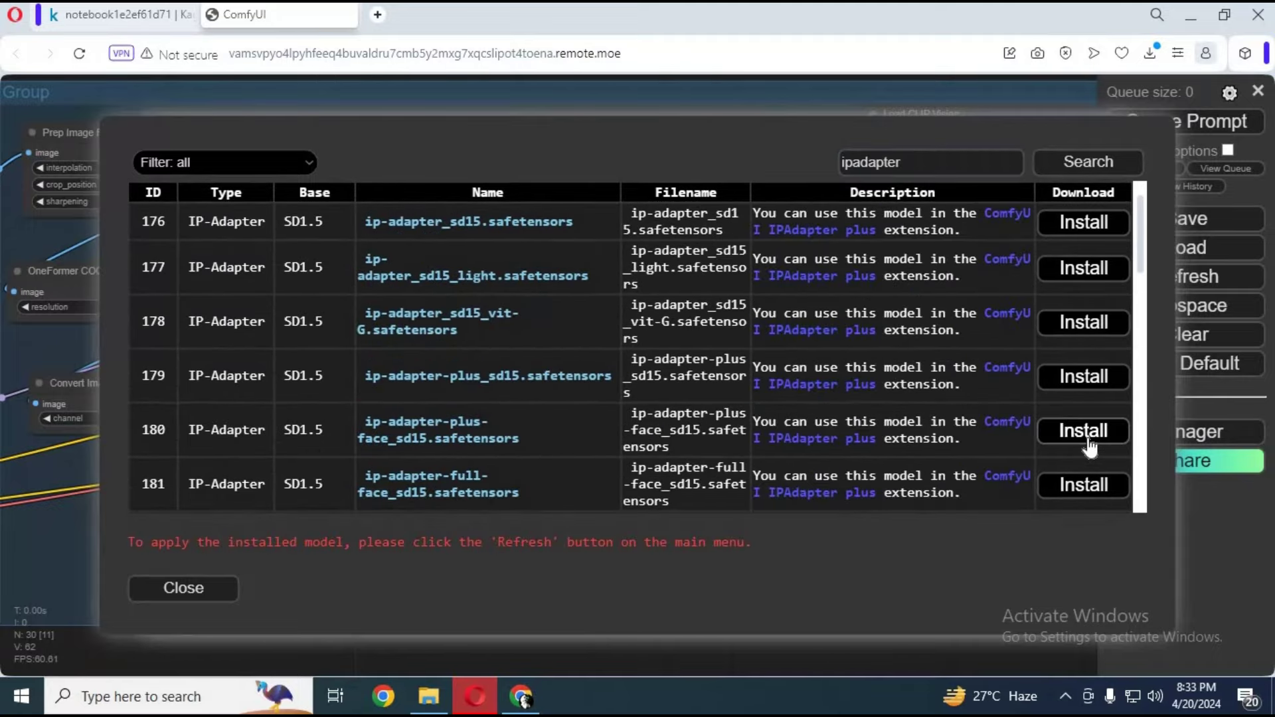
scroll(568, 384, "down", 5)
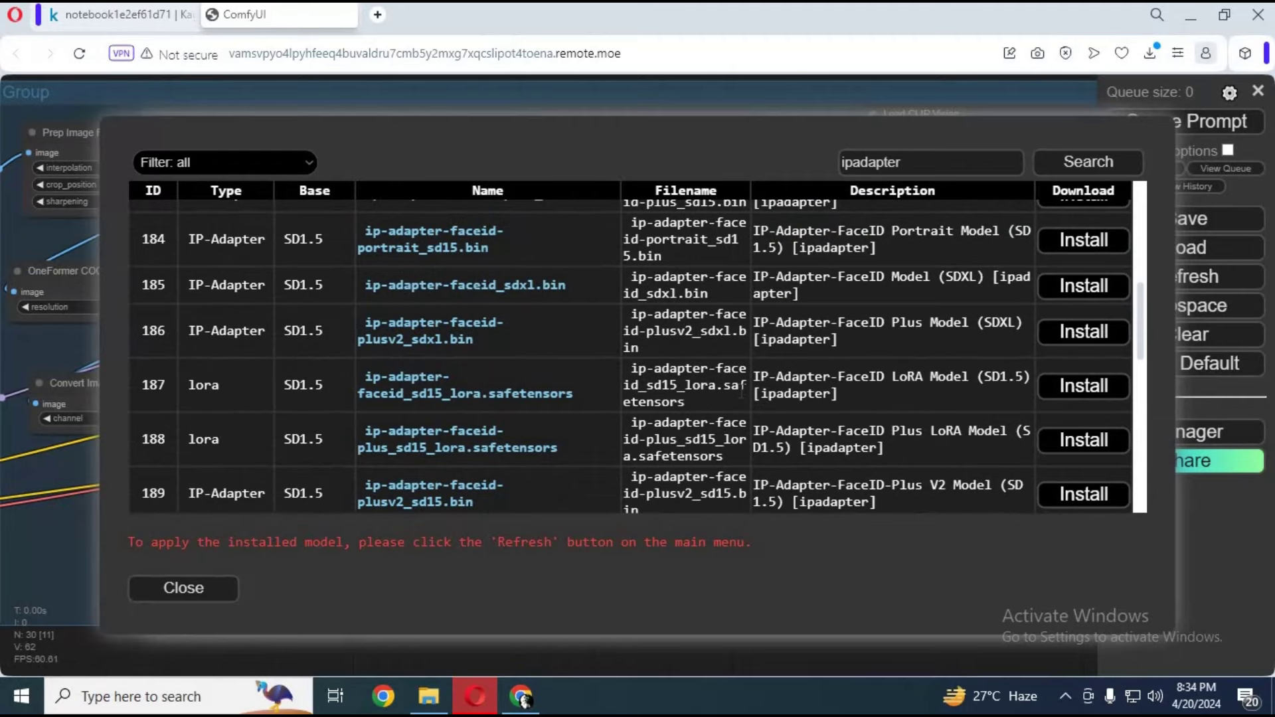
left_click(1072, 332)
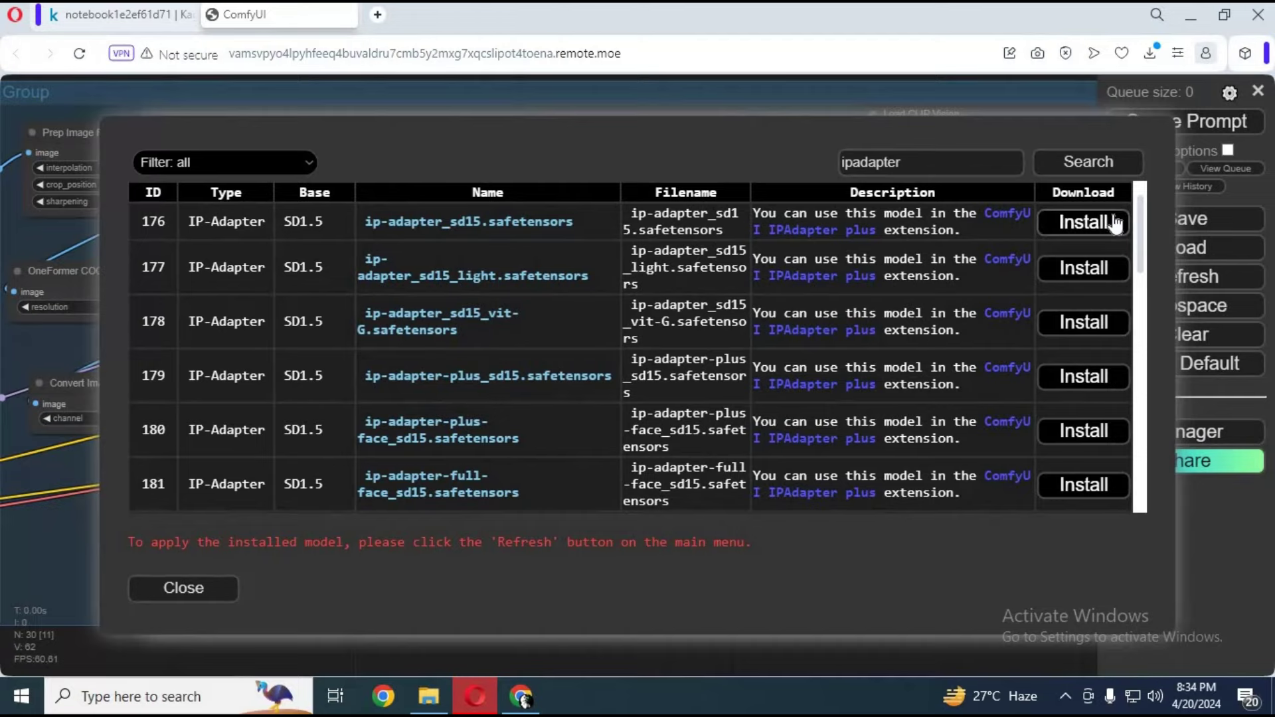
left_click(178, 589)
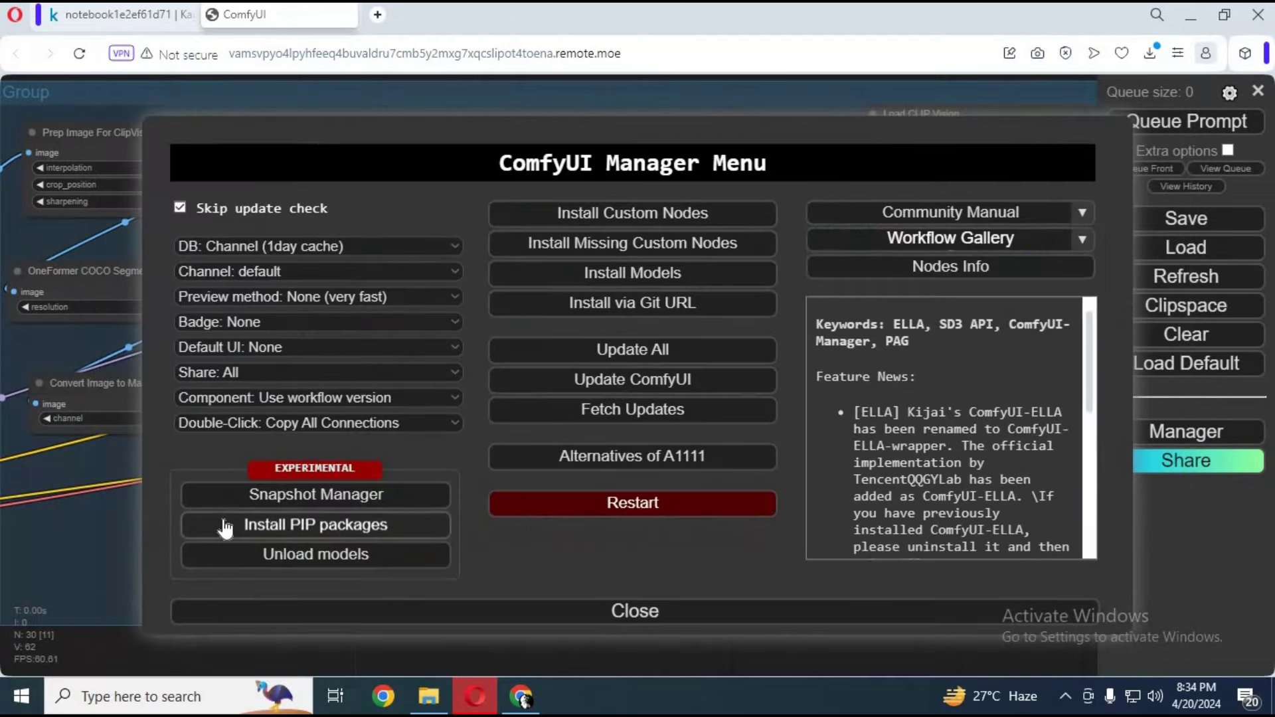
Close the Manager and check the red-head portrait prompt and the negative prompt texts
left_click(604, 613)
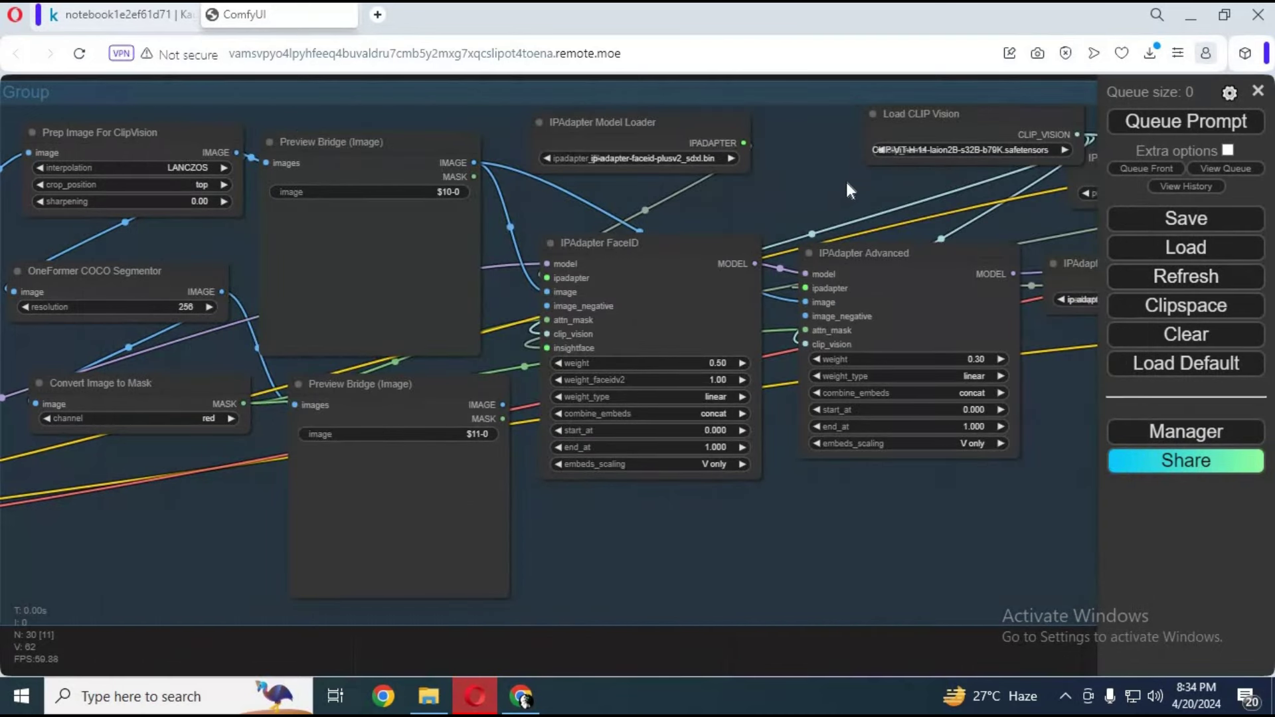
scroll(845, 199, "down", 1)
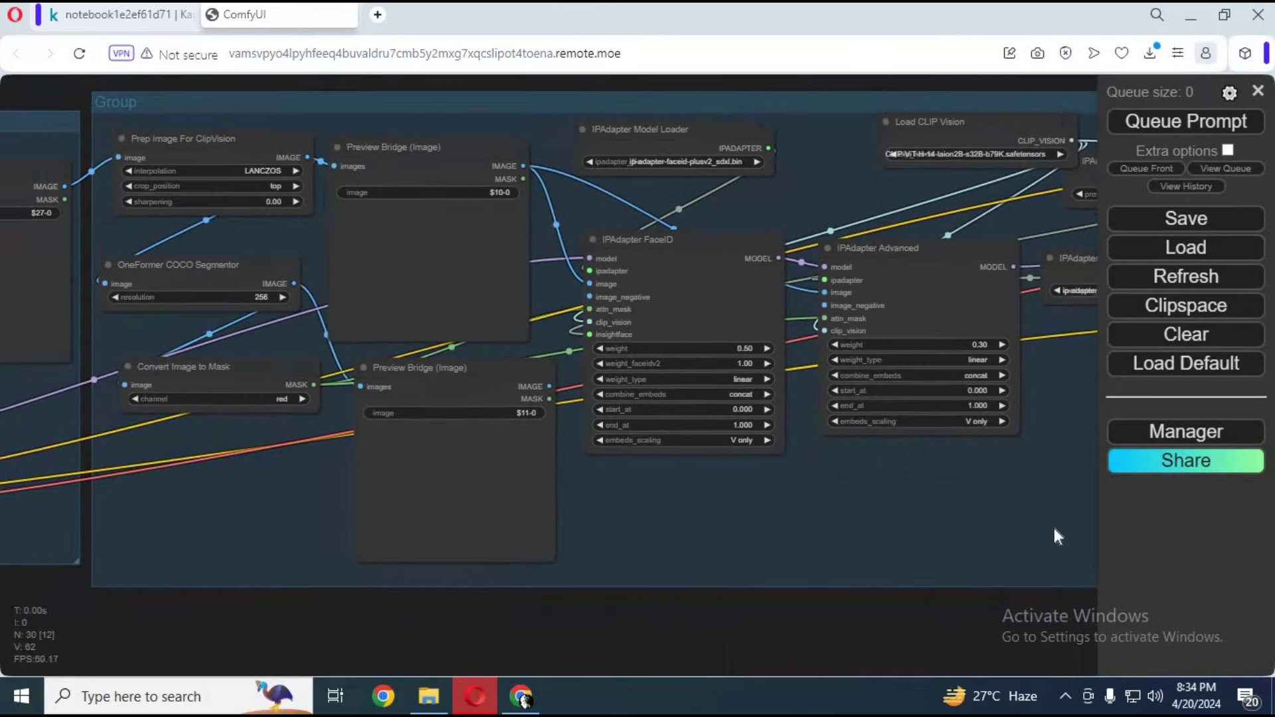
scroll(1054, 529, "left", 5)
scroll(731, 613, "left", 5)
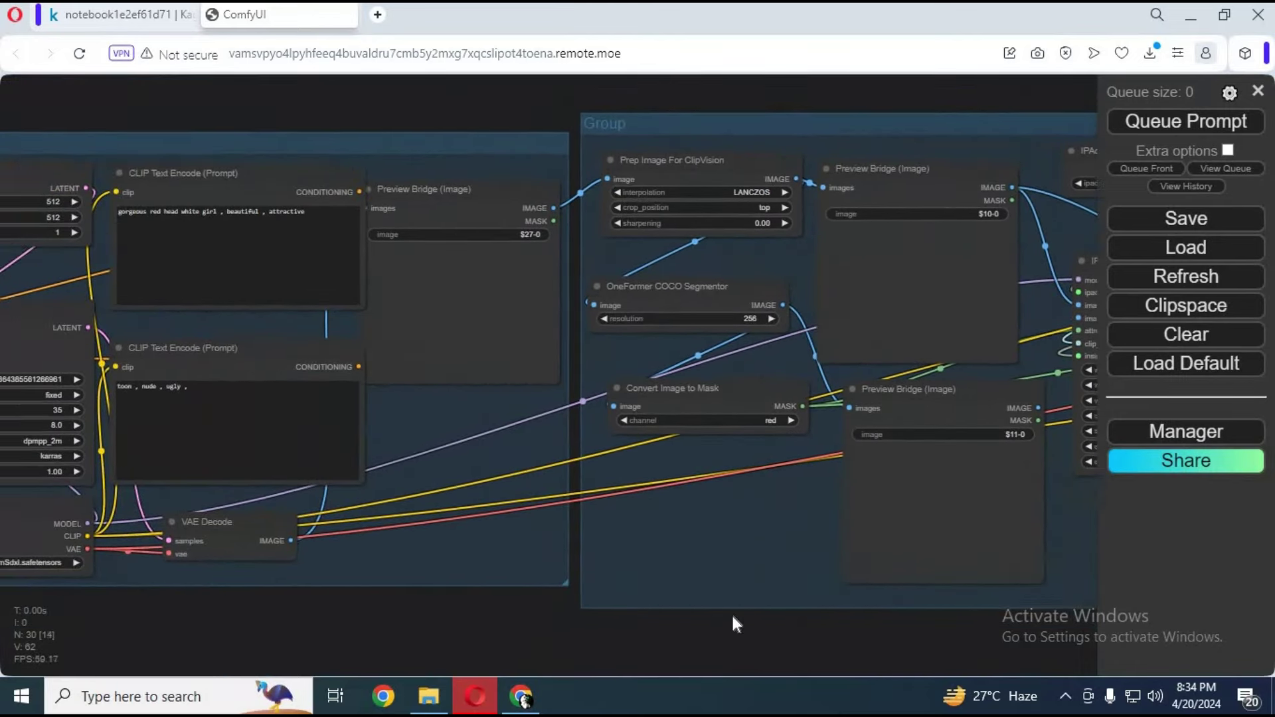
left_click_drag(519, 211, 359, 211)
left_click_drag(431, 386, 340, 389)
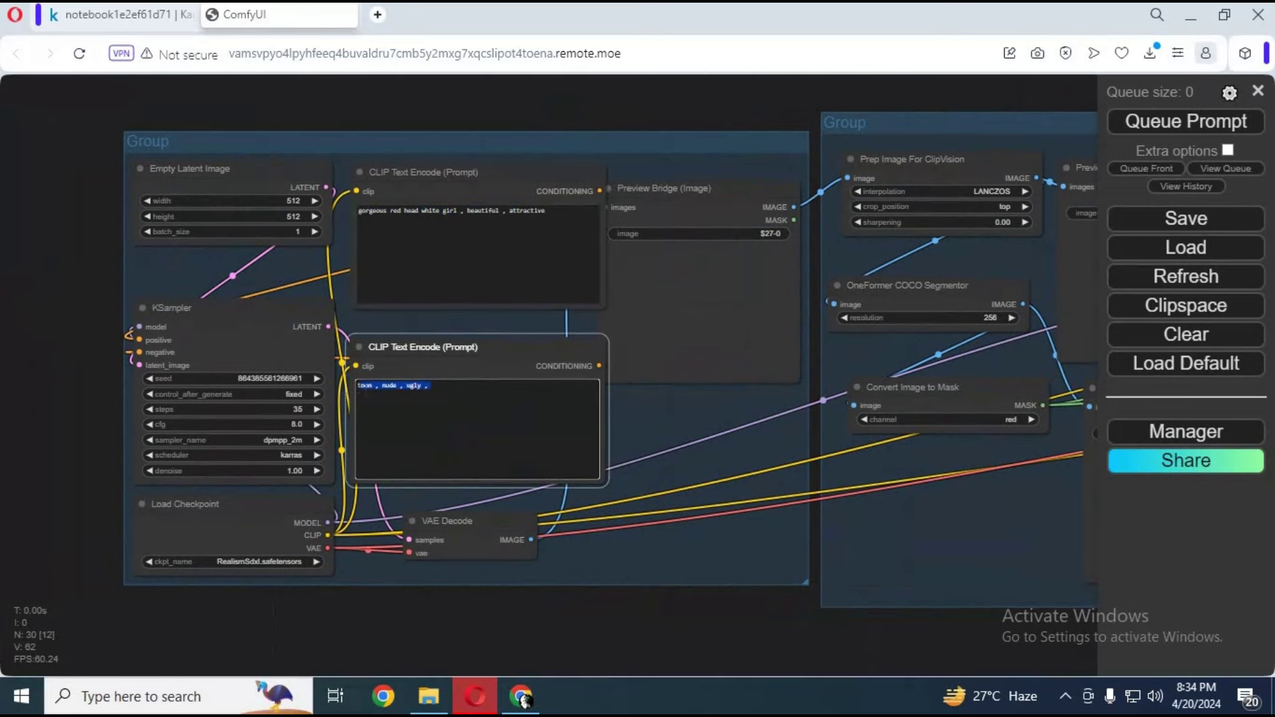
scroll(591, 634, "right", 15)
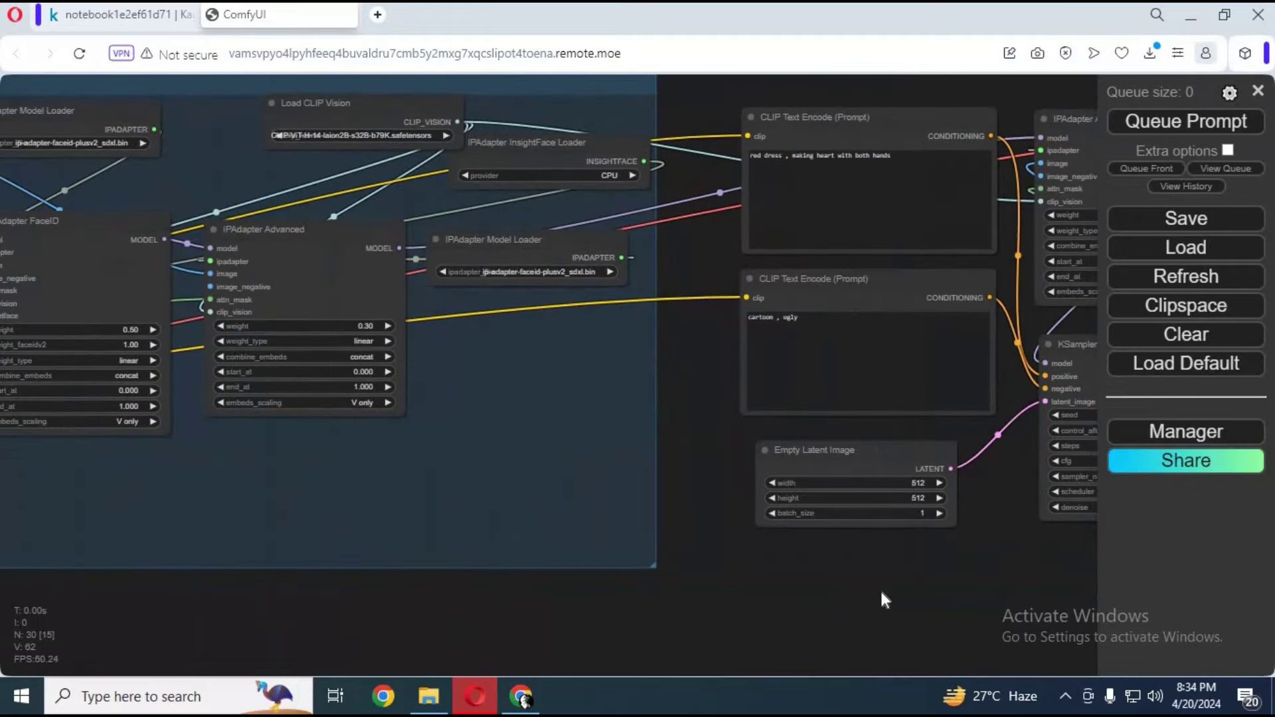
scroll(532, 551, "right", 10)
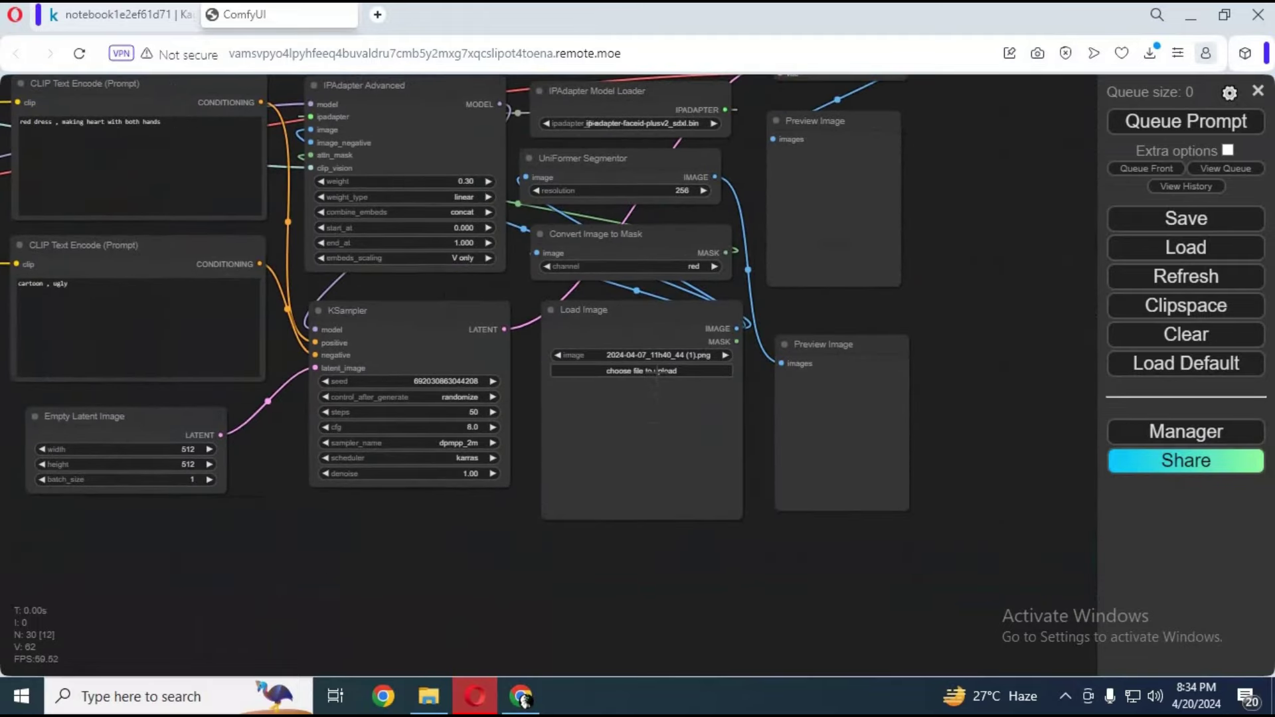
Open the Load Image node's file picker to upload a clothing reference image
left_click(642, 371)
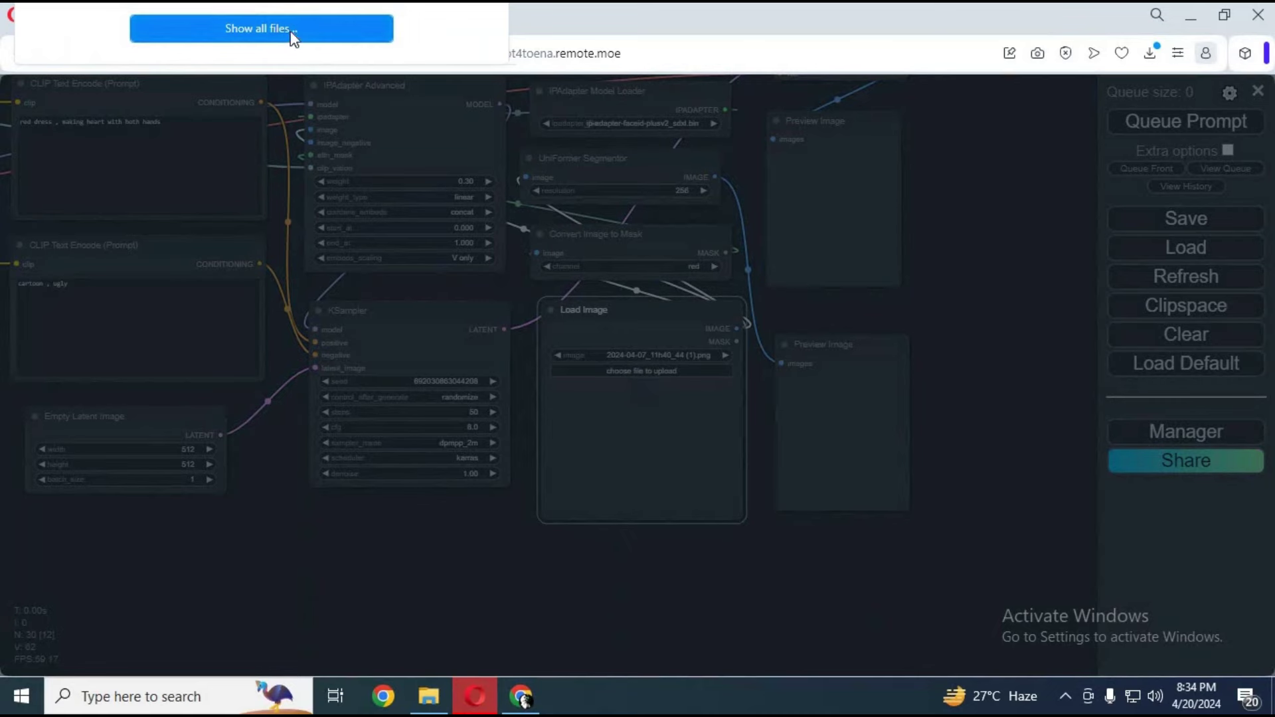